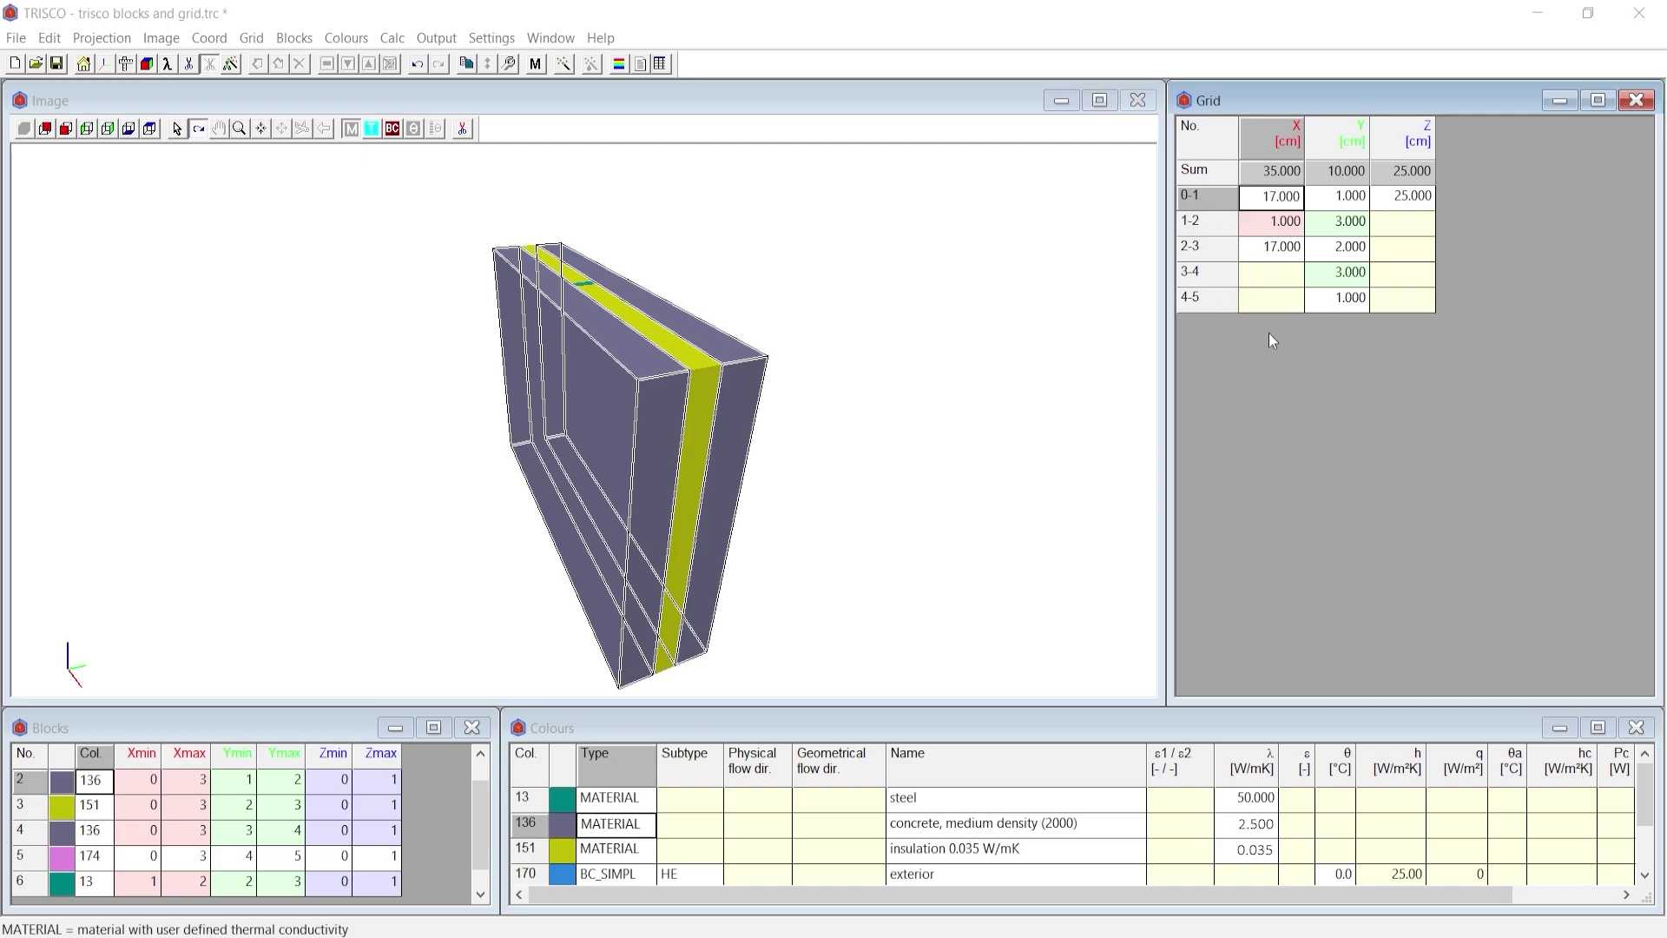
Set the X grid intervals 0-1 and 2-3 to 49.5 cm each
left_click(1275, 203)
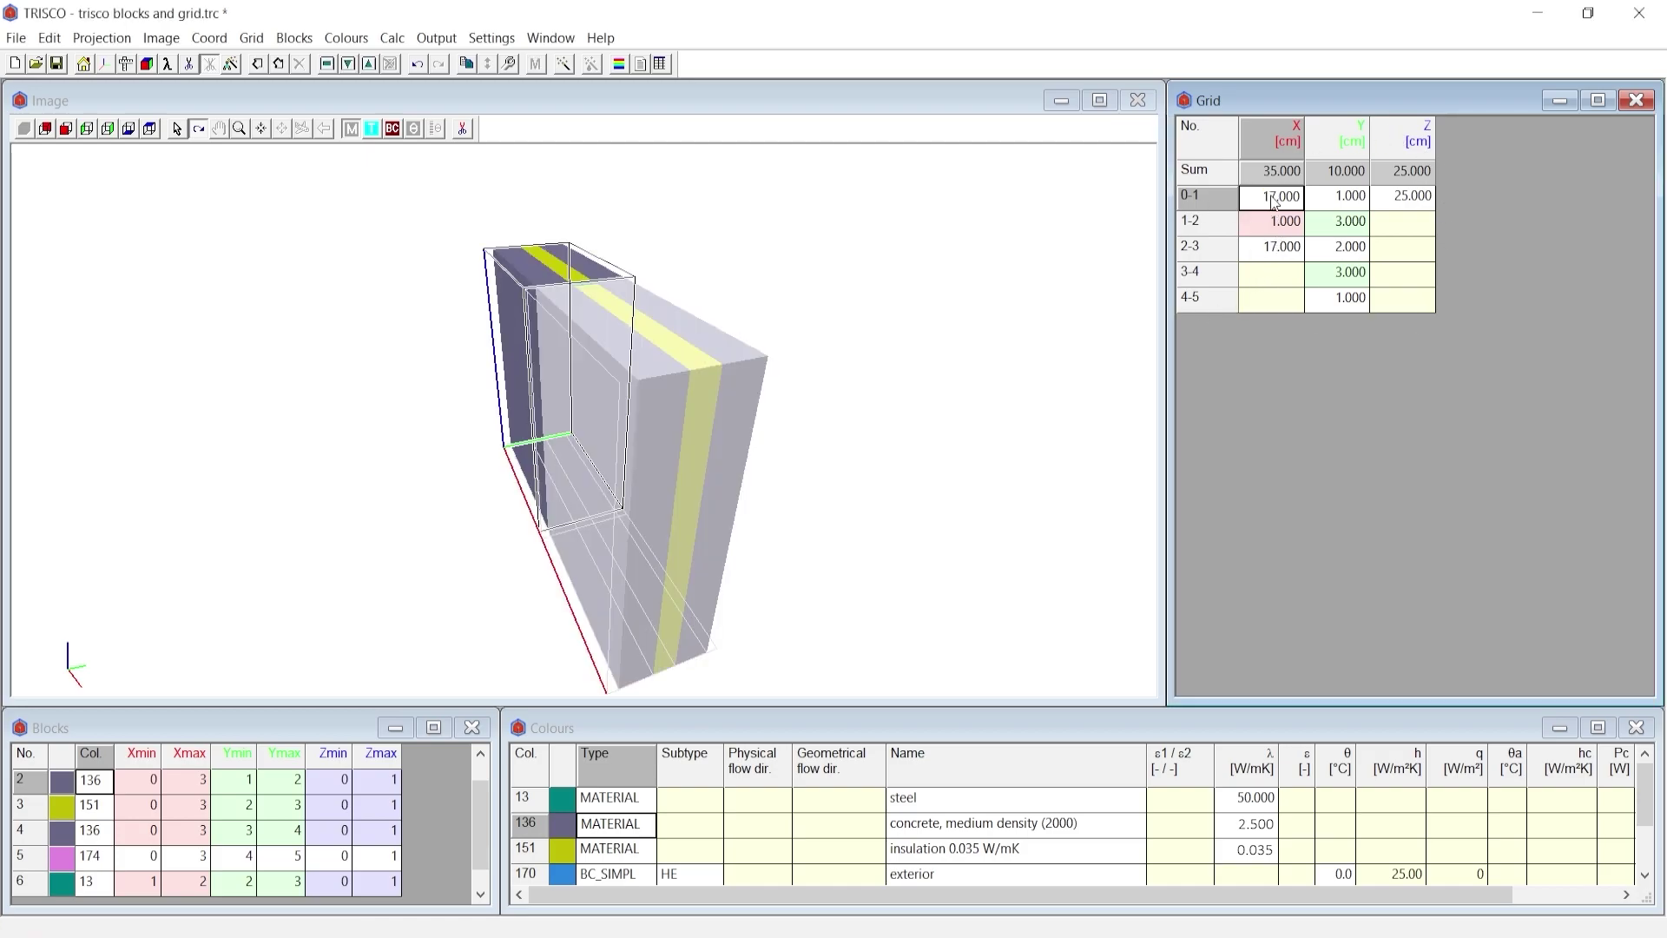
type("49.5")
left_click(1254, 249)
type("49.5")
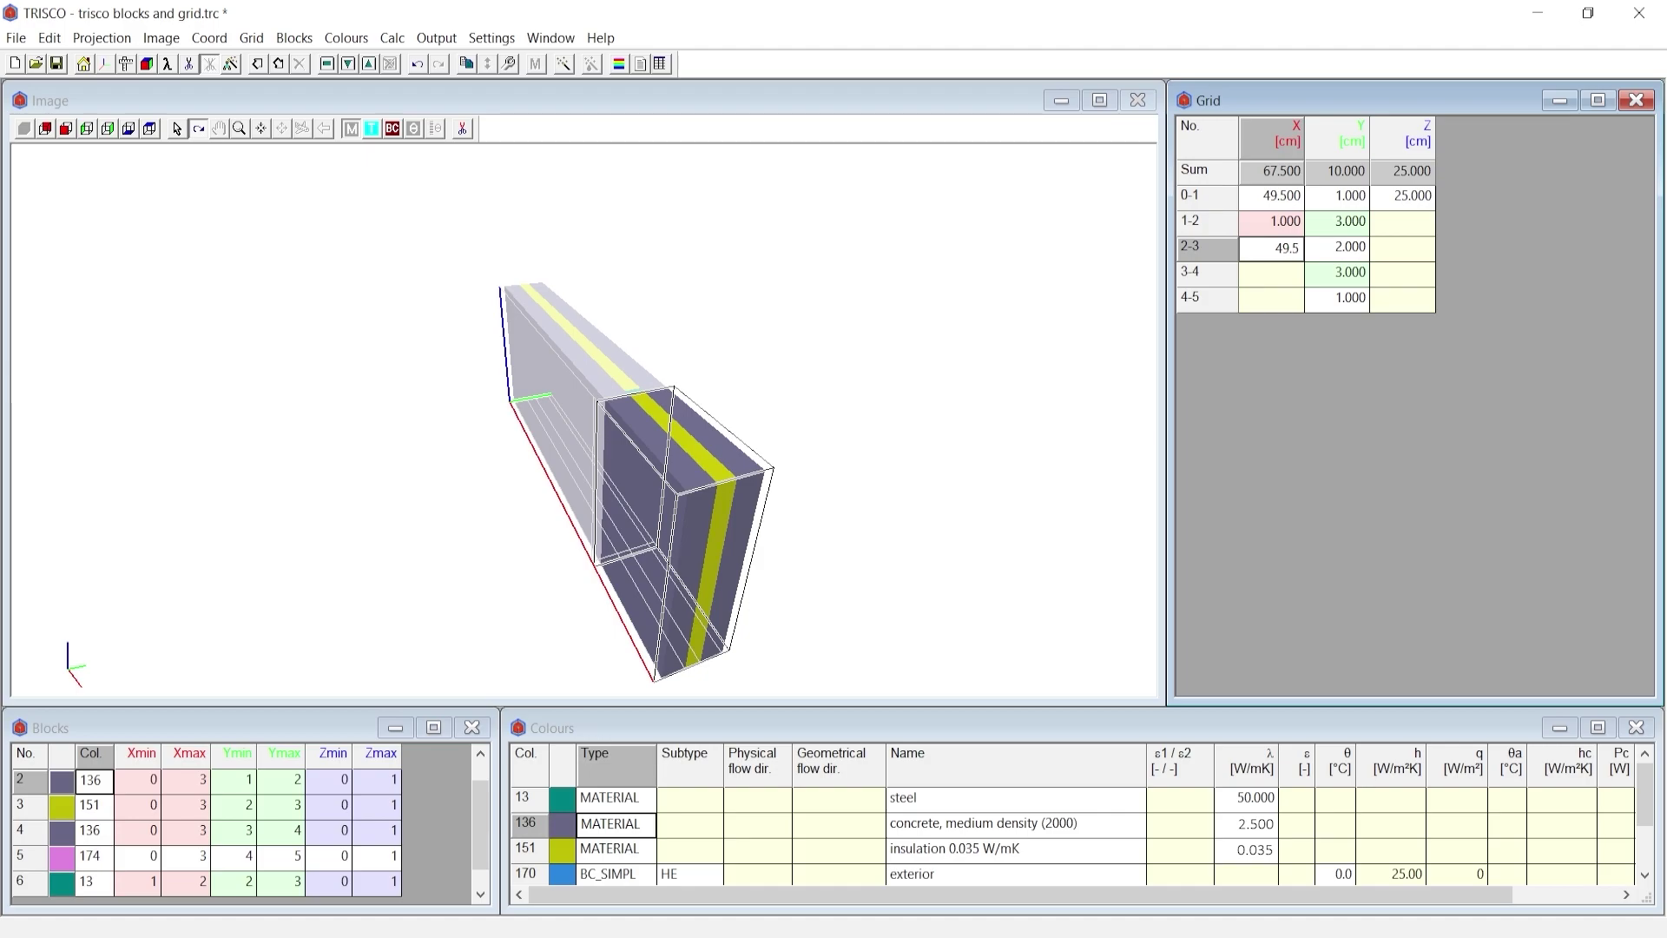
Set Y intervals 1-2, 2-3, 3-4 to 5, 15 and 5 cm, and Z depth to 100 cm
left_click(1338, 228)
type("5")
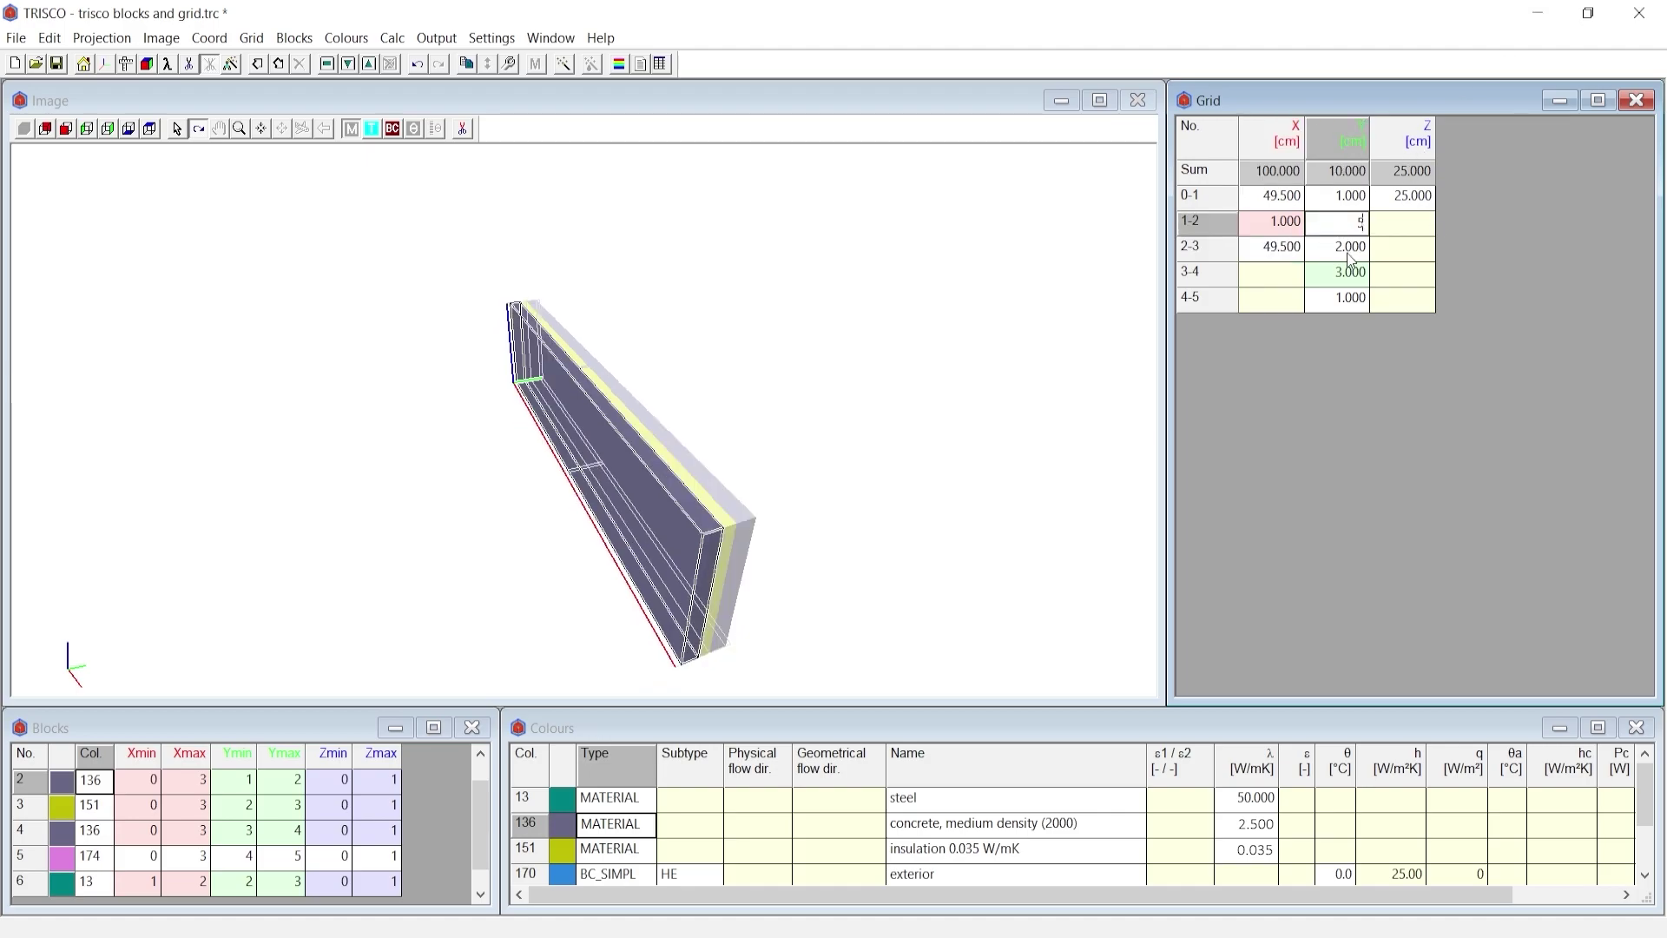
left_click(1348, 252)
type("15")
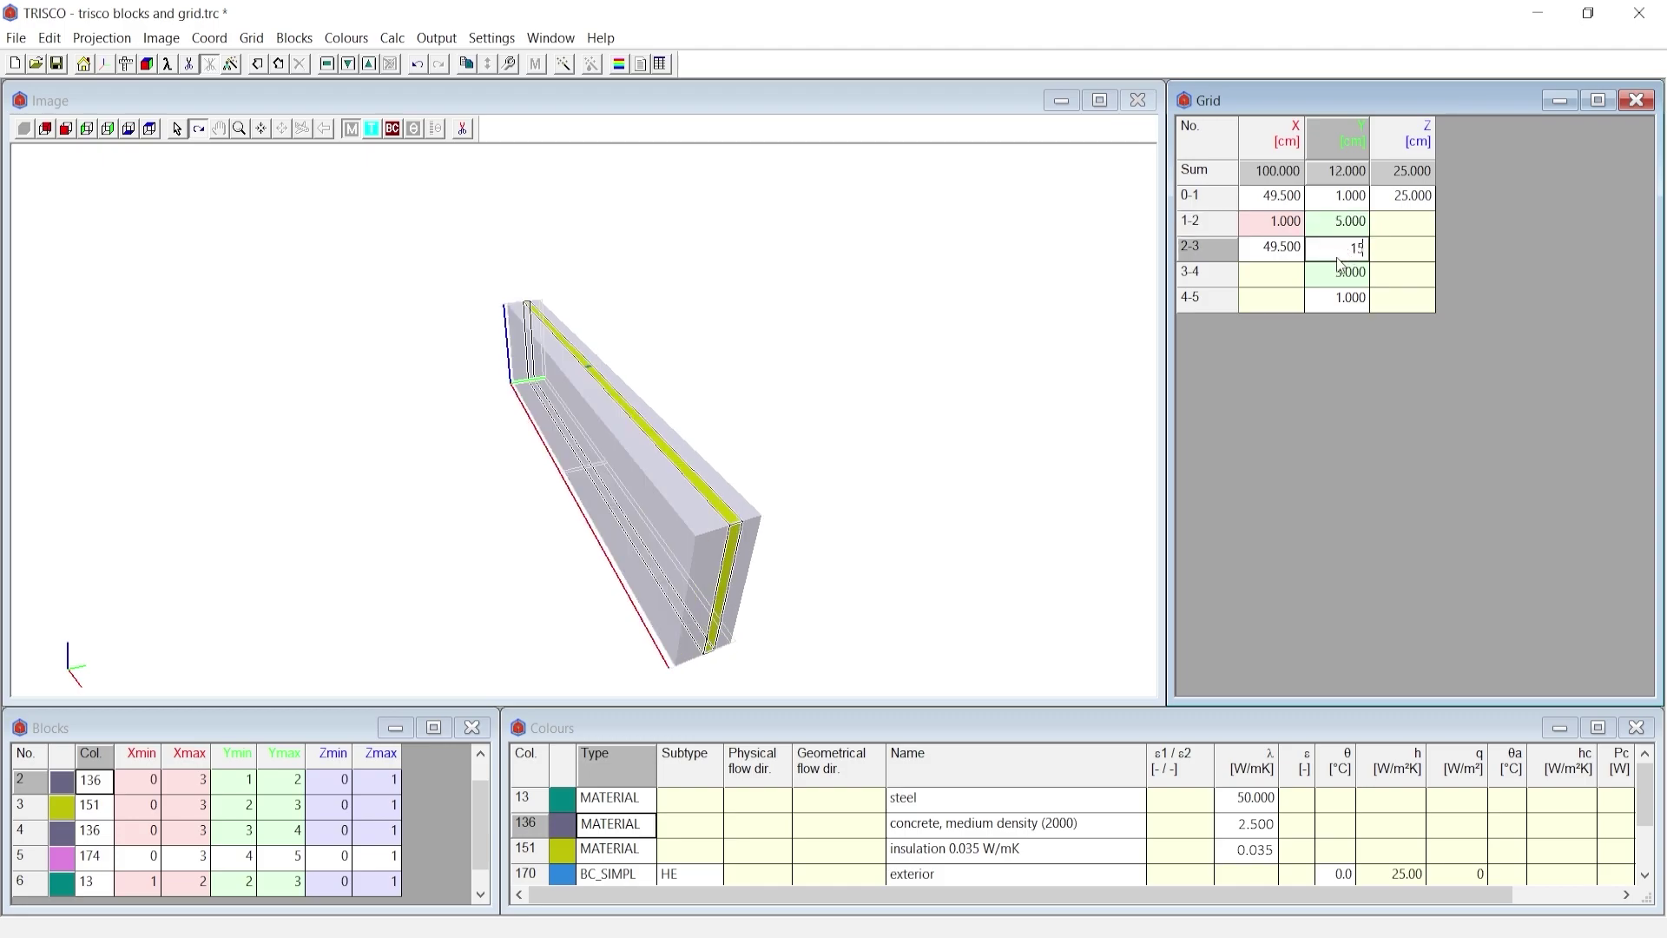
left_click(1334, 283)
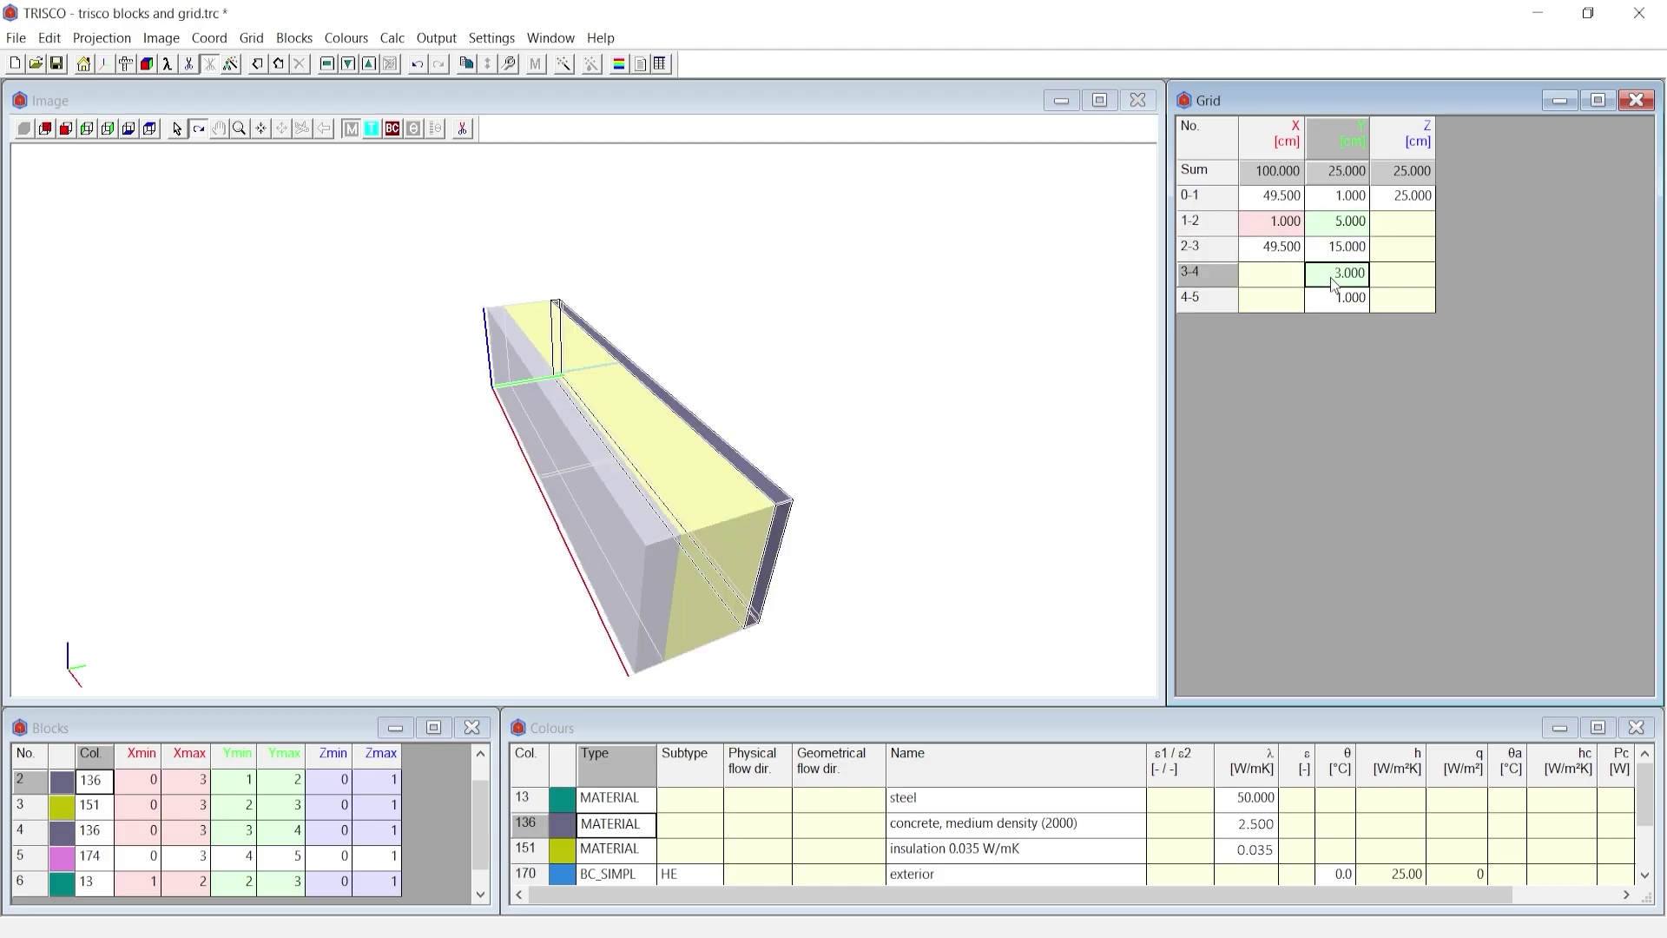
type("5")
key("Return")
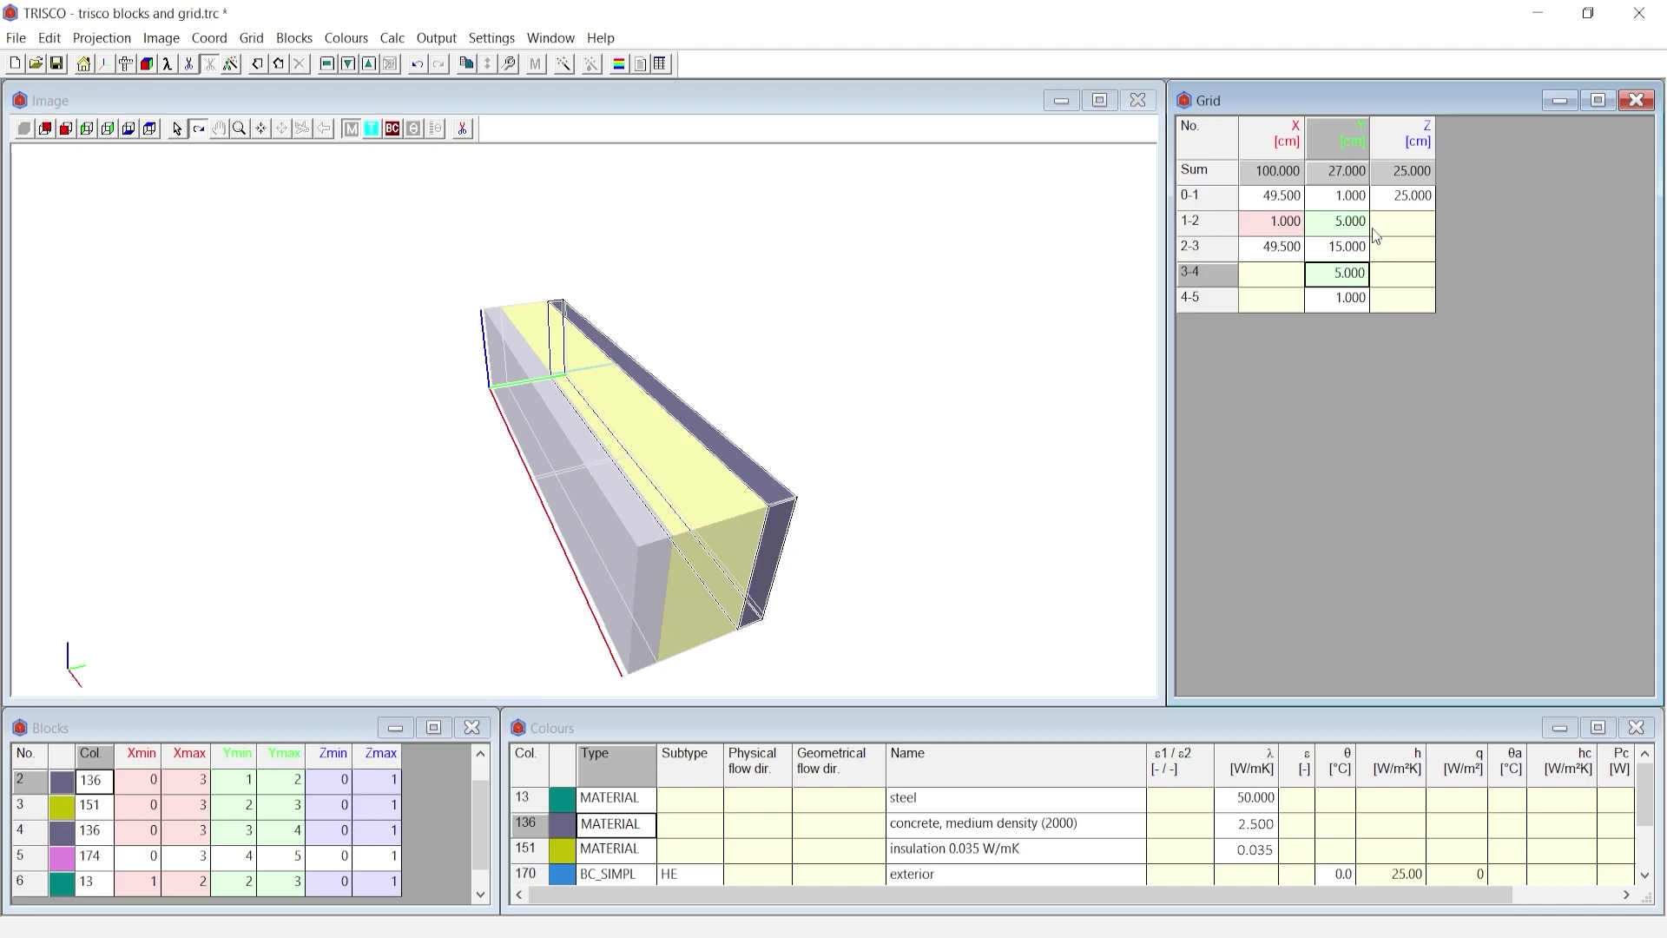
left_click(1407, 198)
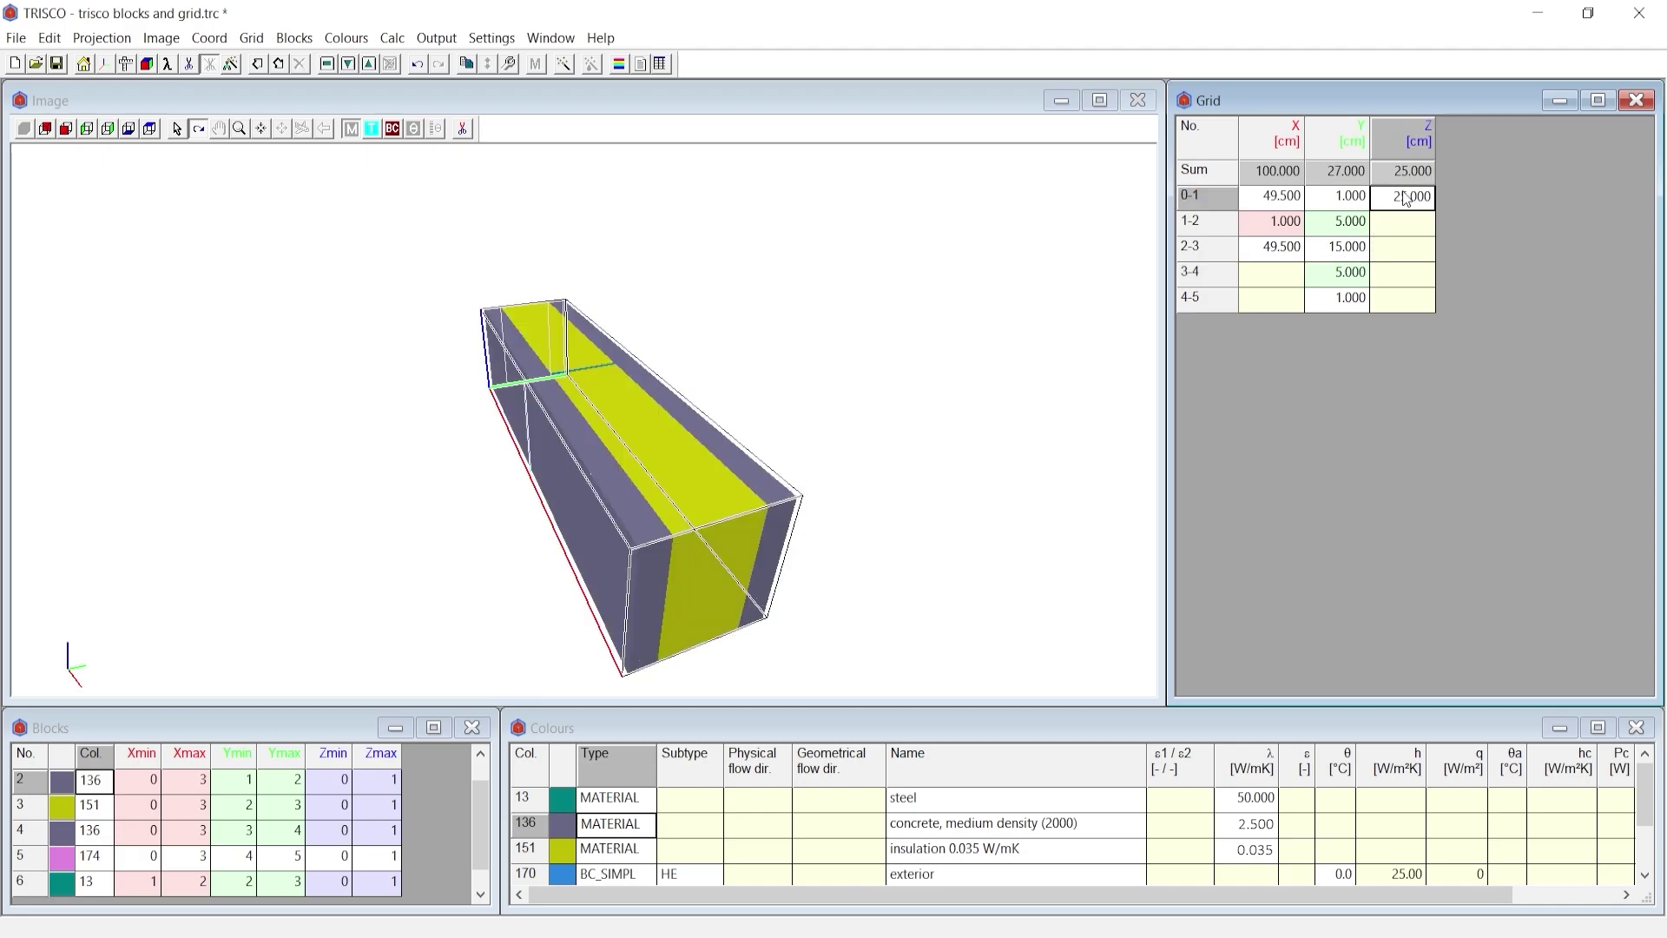
type("100")
key("Return")
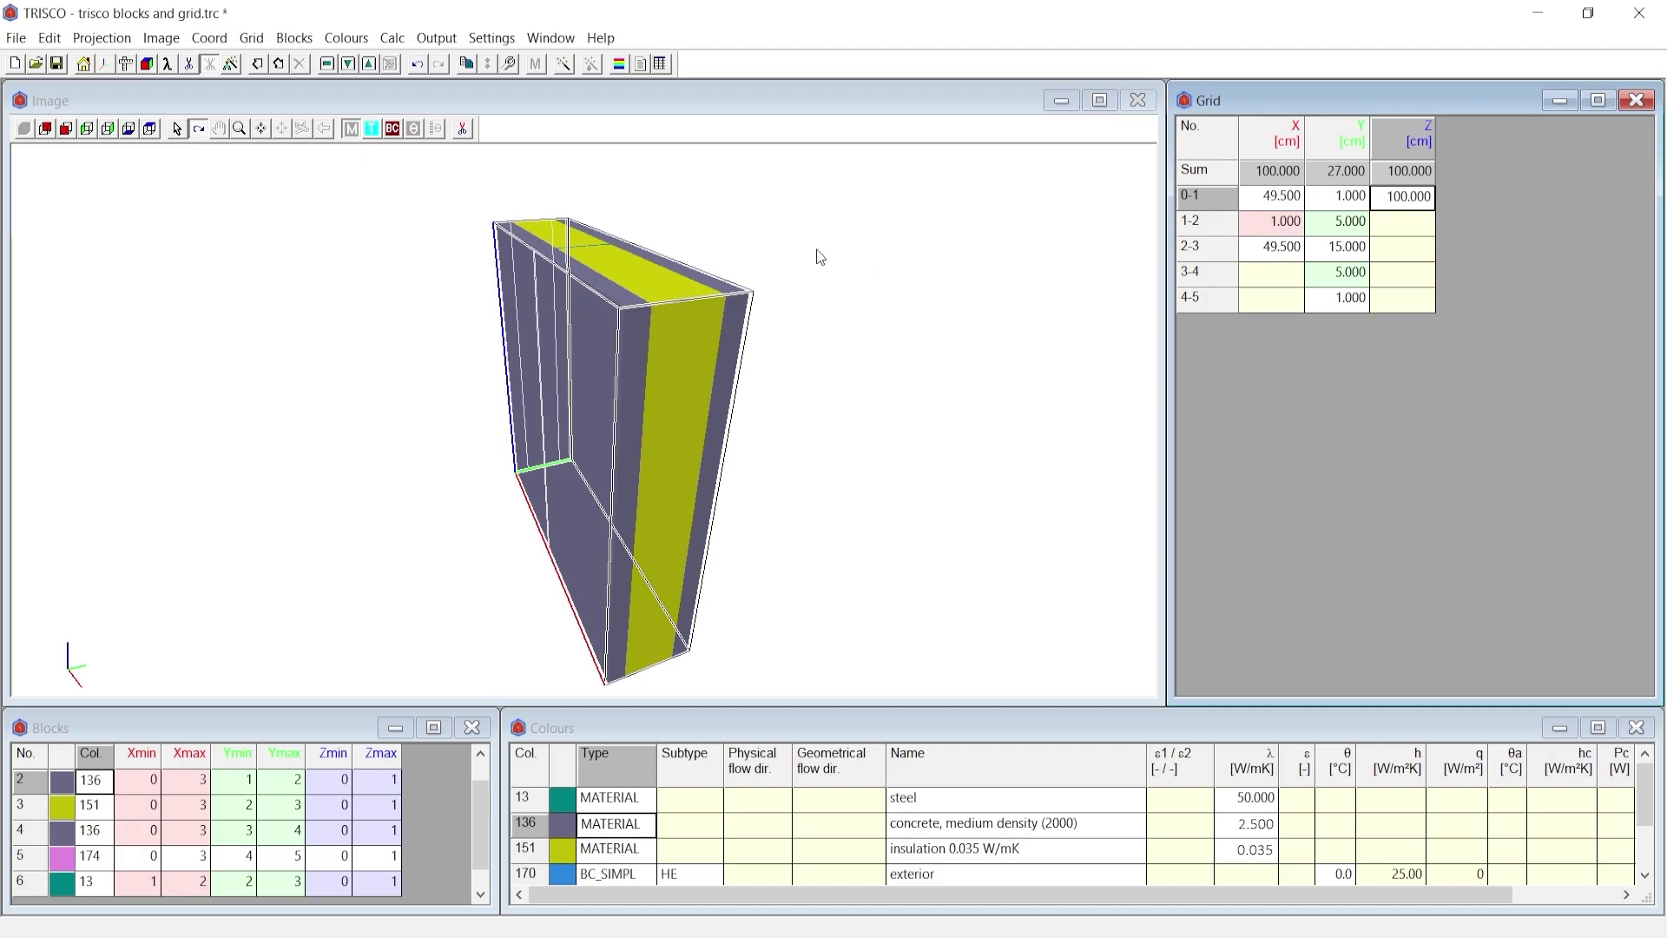
Auto Split the X and Y grid with 5 cm, 1 cm and ratio 1.5, giving 19 intervals each
left_click(251, 38)
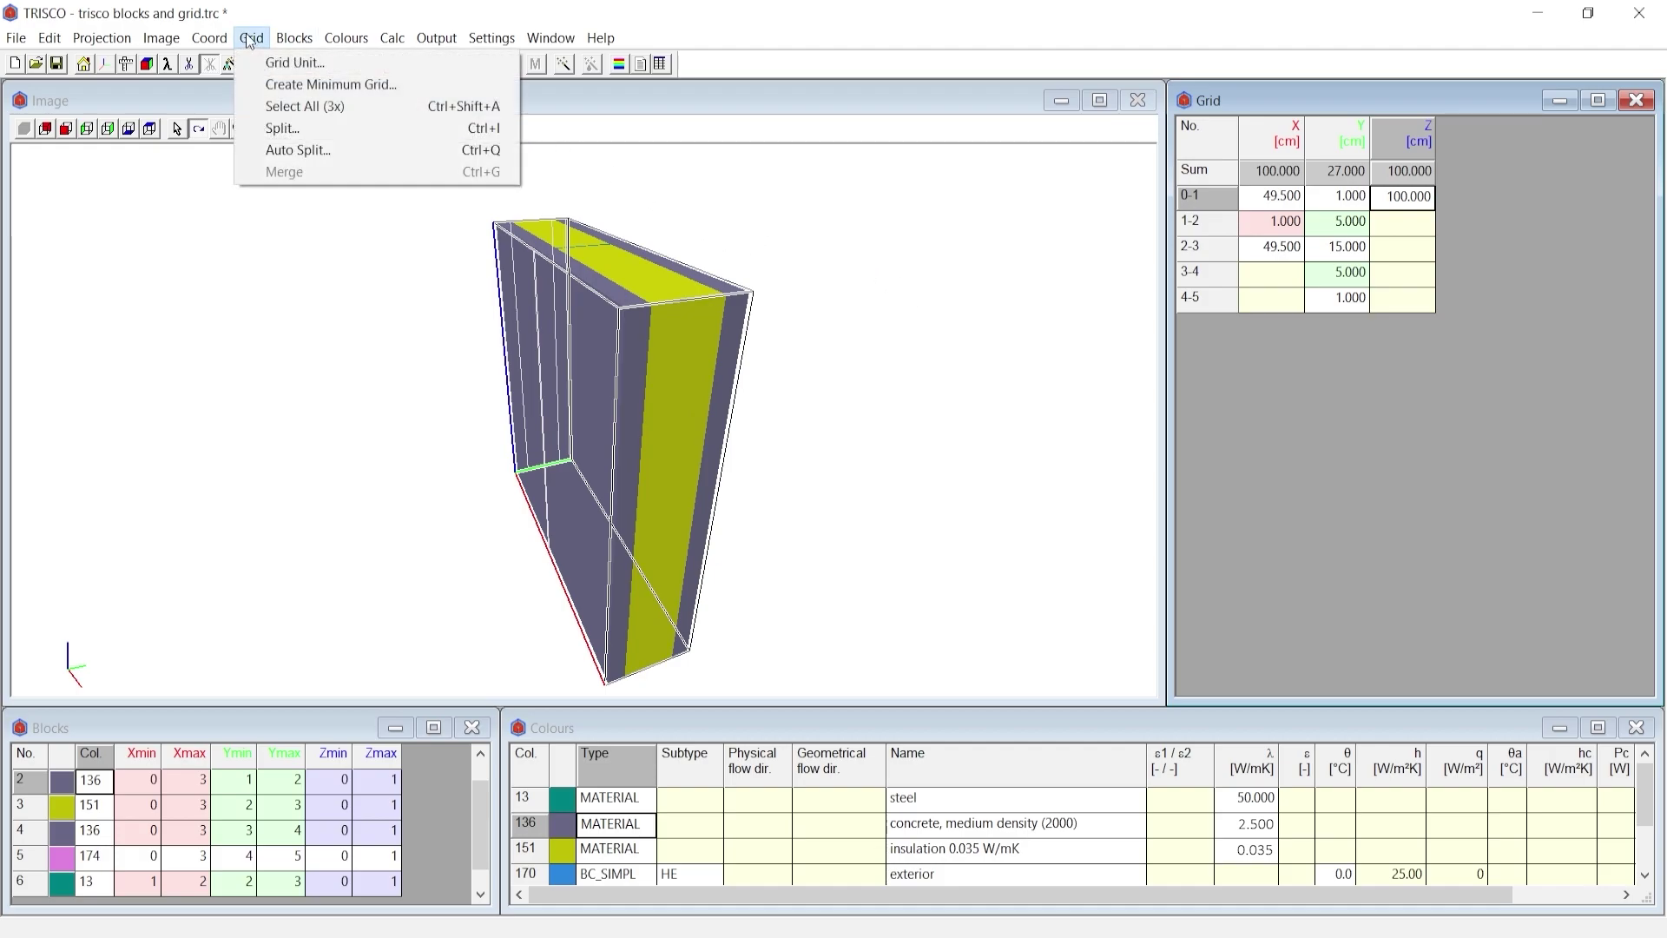
left_click(289, 150)
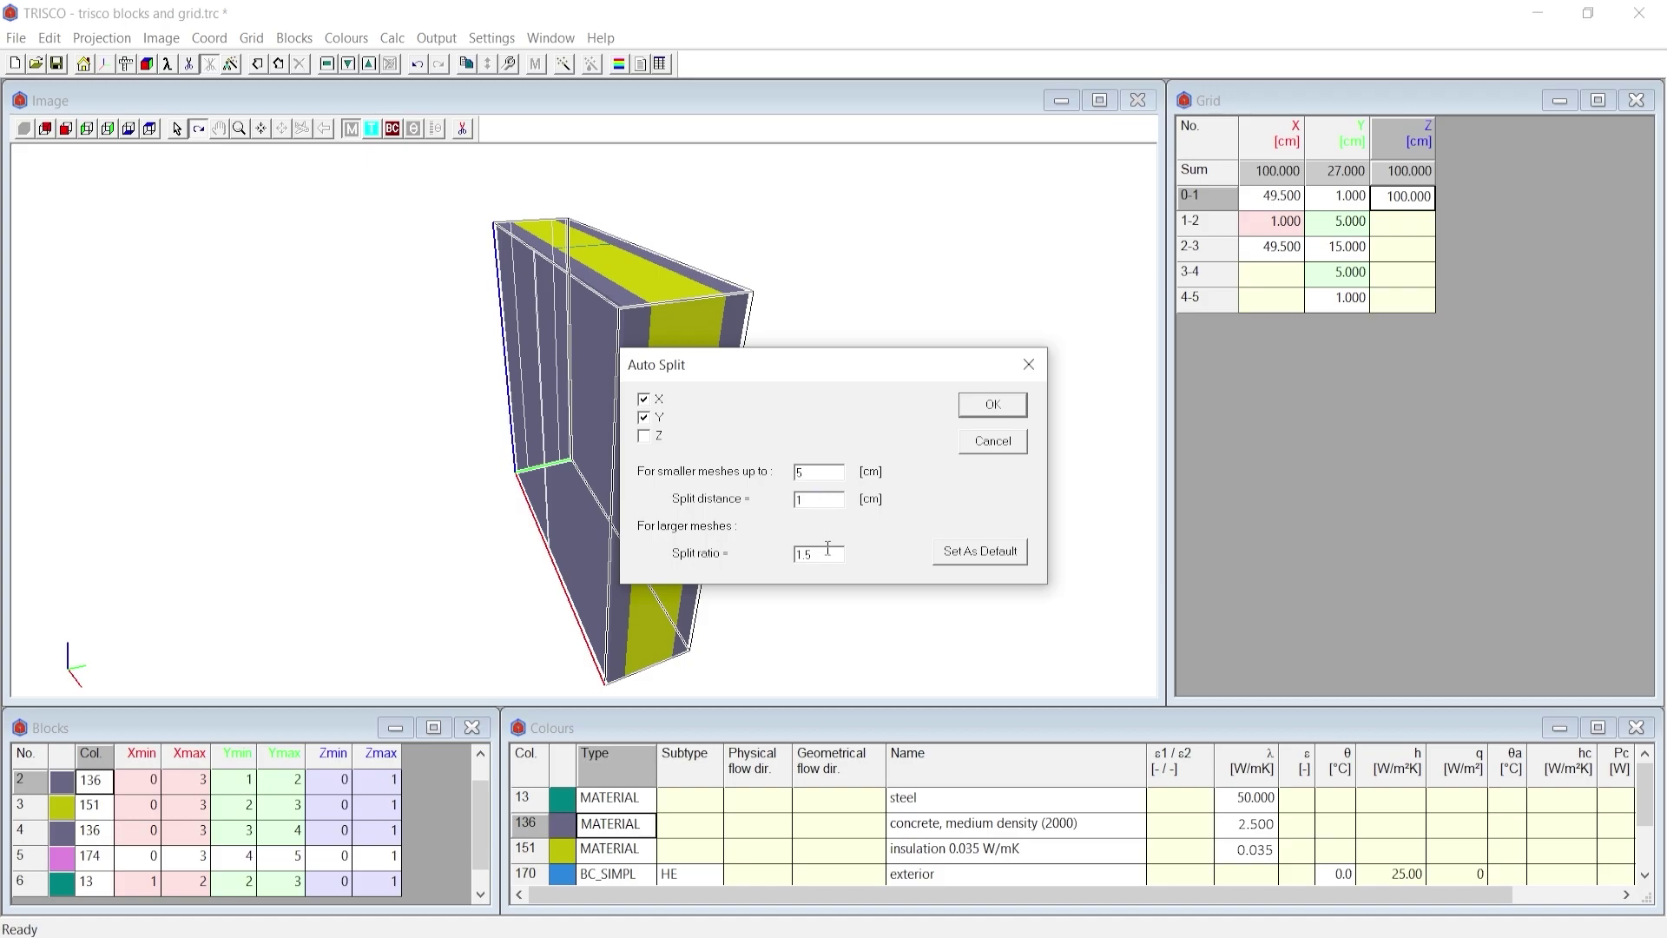
left_click(979, 409)
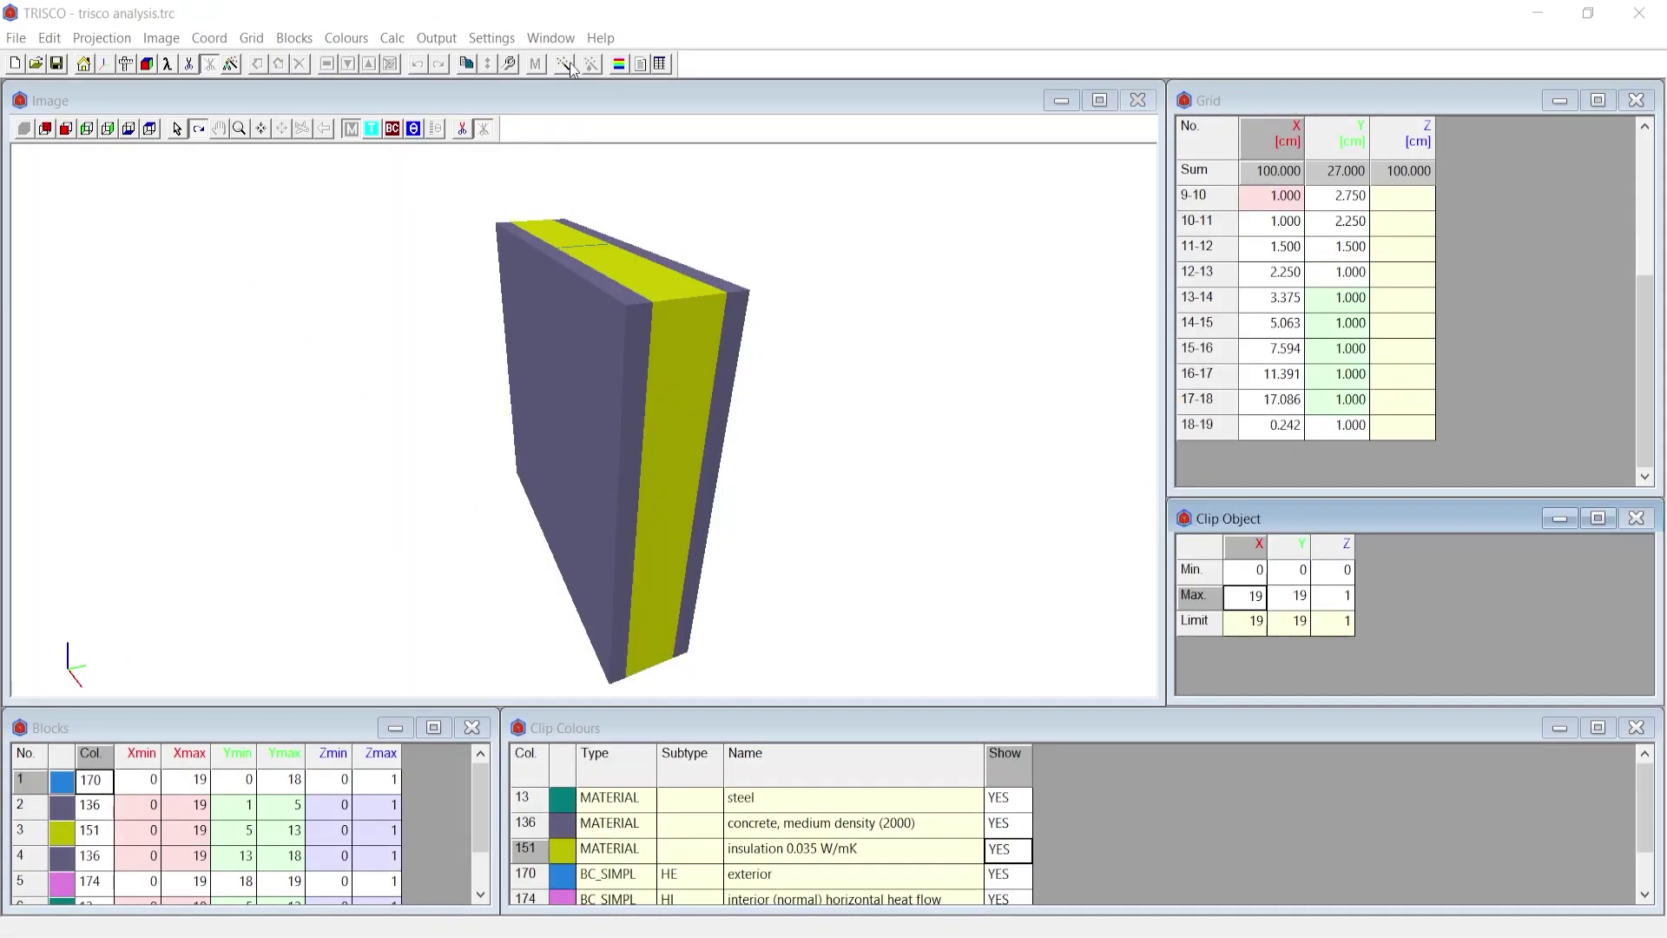
Show the analysed wall's temperature results and rotate to view its warm face
left_click(565, 63)
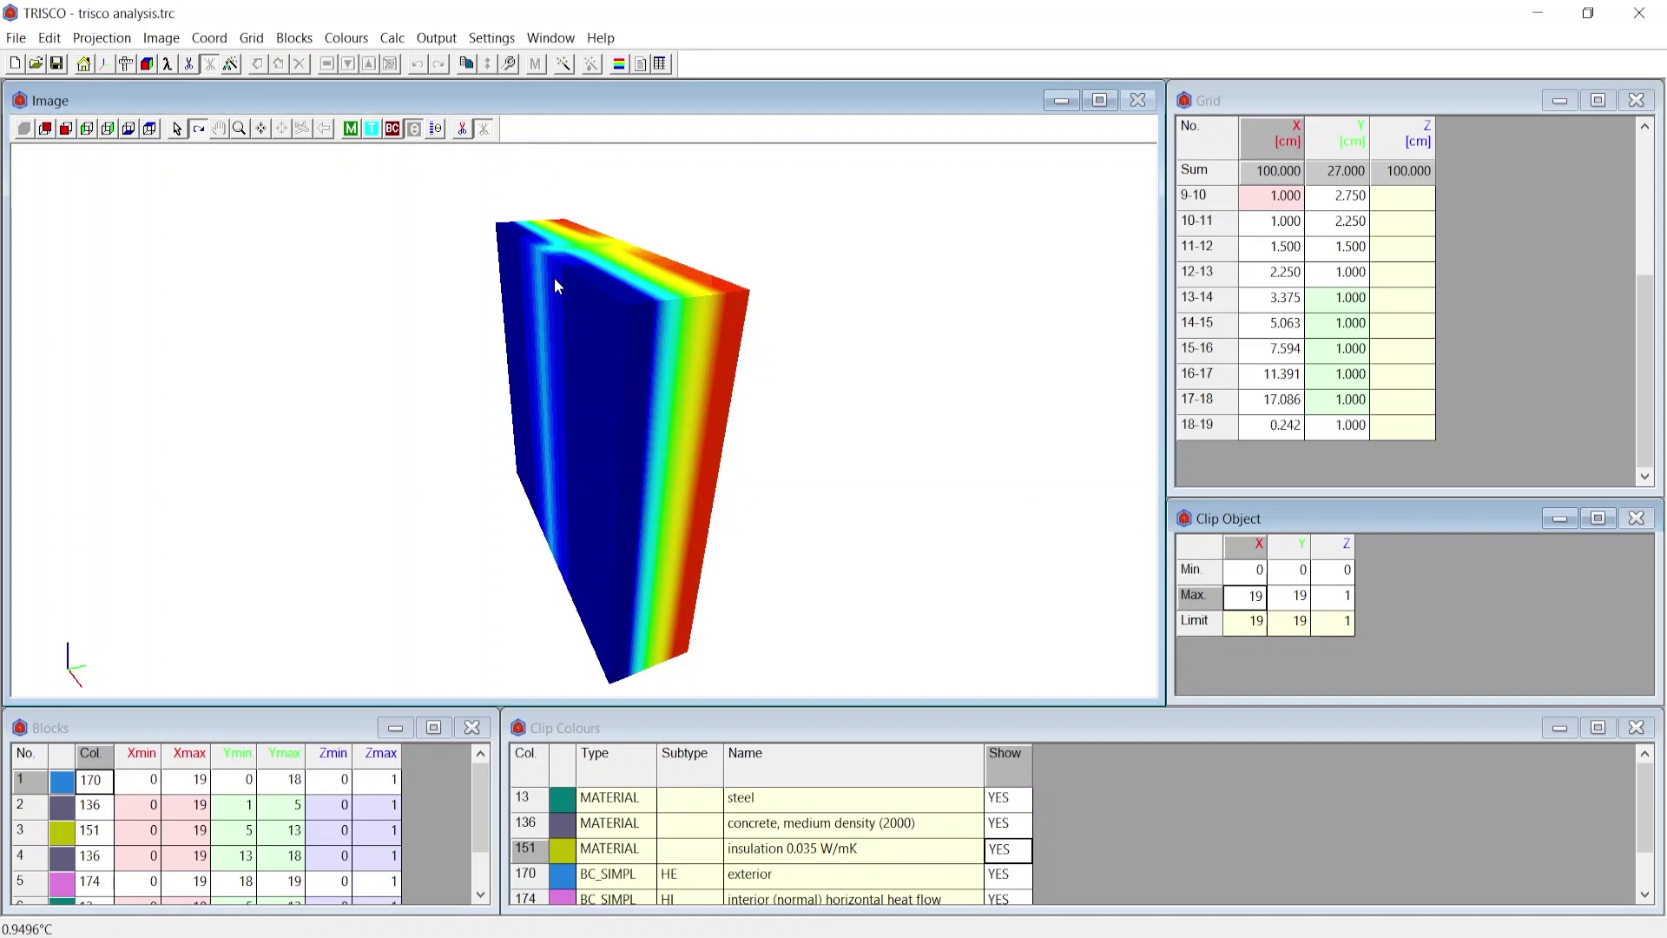
mouse_move(746, 290)
left_mouse_down()
mouse_move(543, 331)
mouse_move(766, 316)
left_mouse_up()
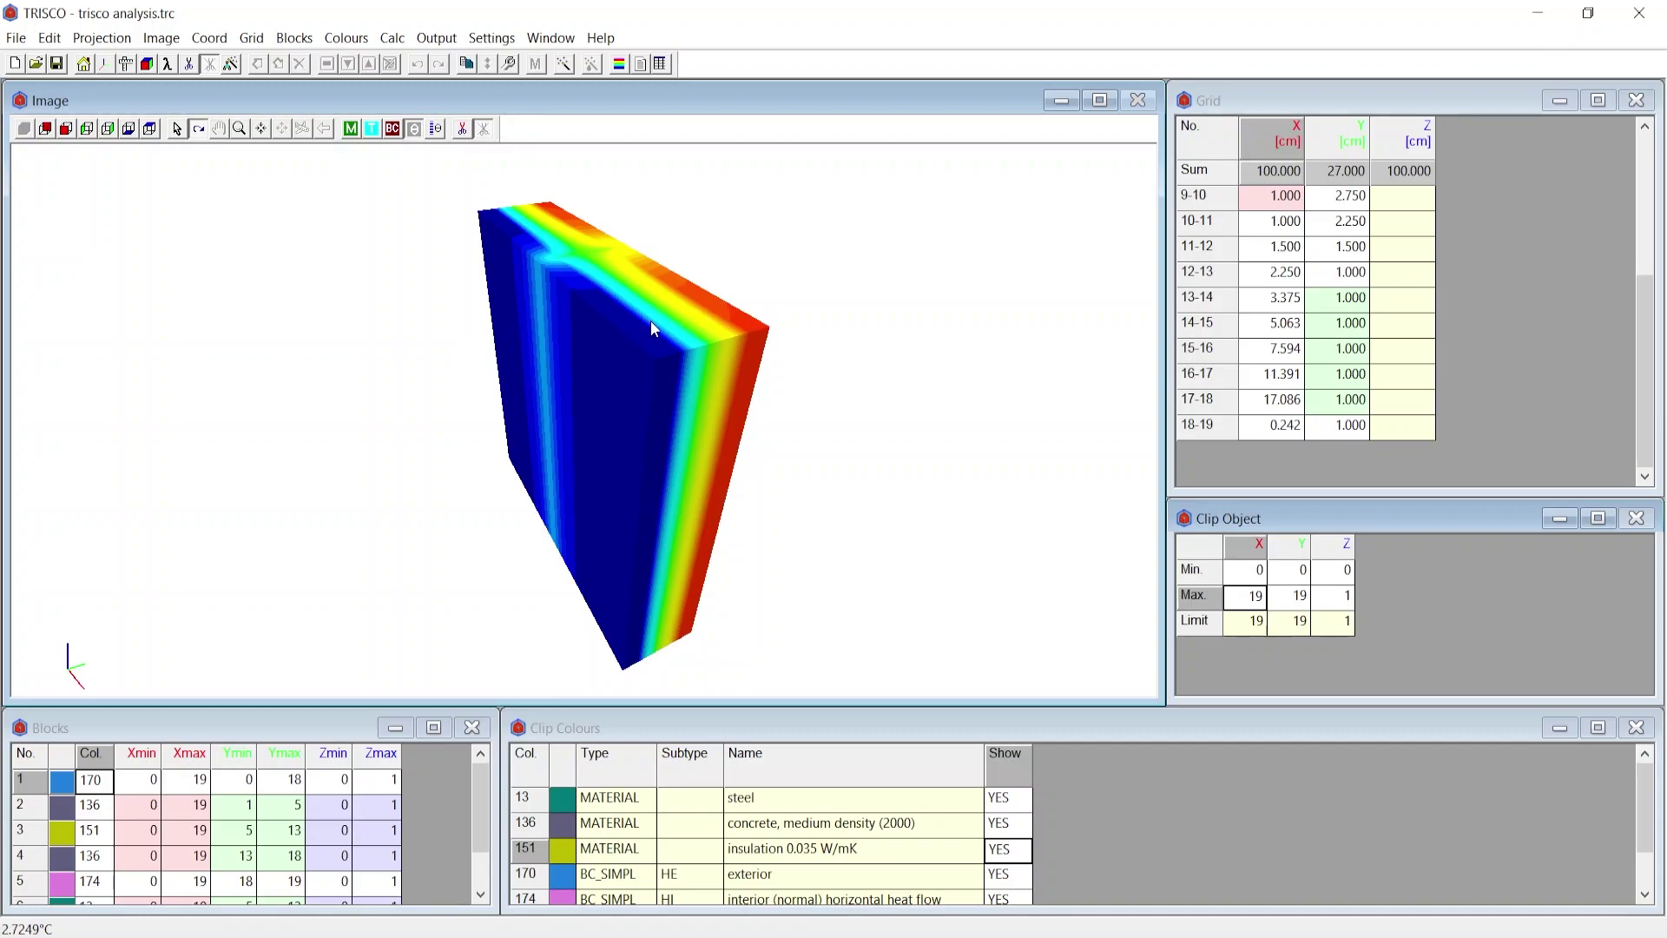
left_click_drag(699, 309, 653, 304)
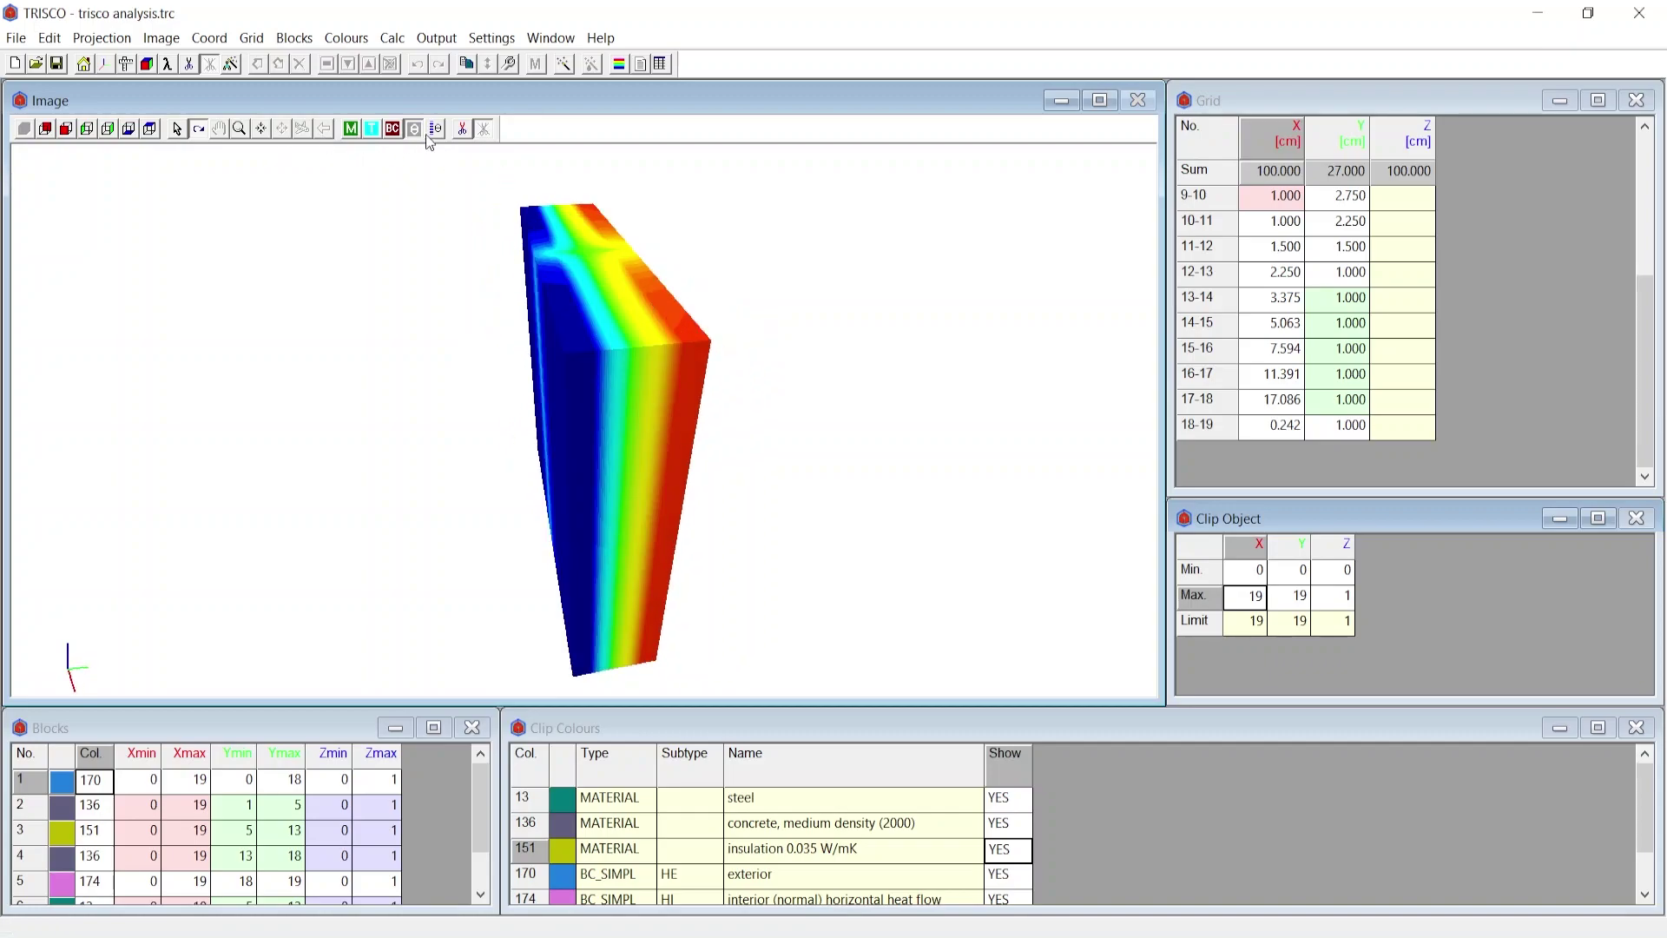
Colour the wall by boundary conditions and rotate to inspect its front and sides
left_click(394, 129)
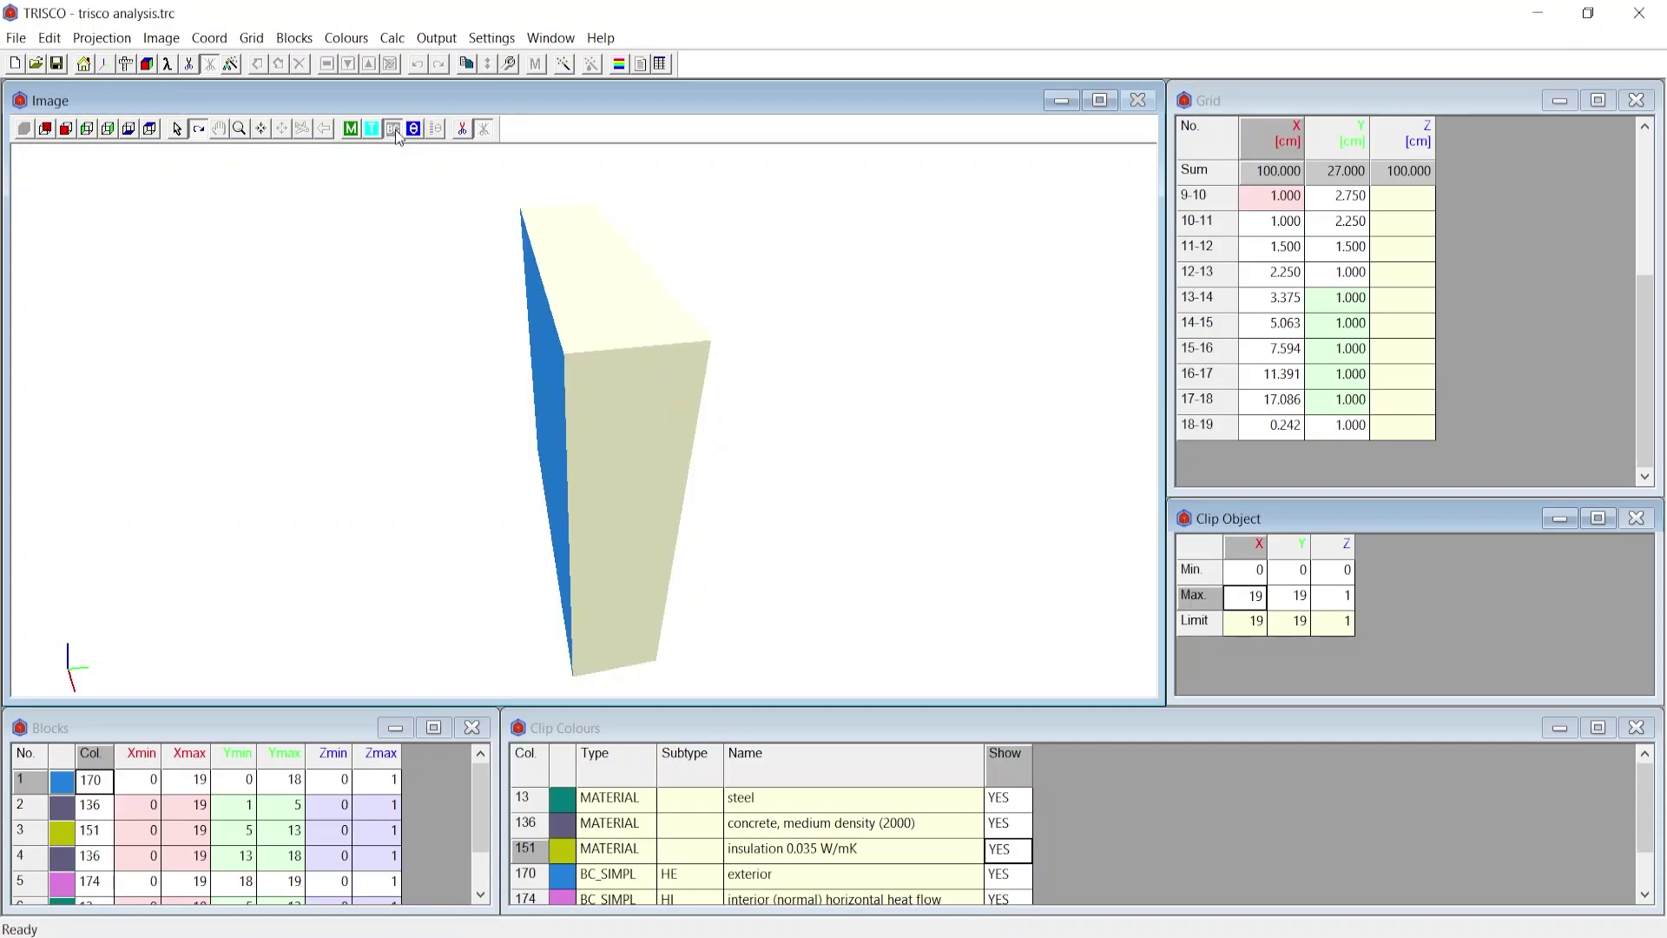
left_click_drag(617, 406, 679, 398)
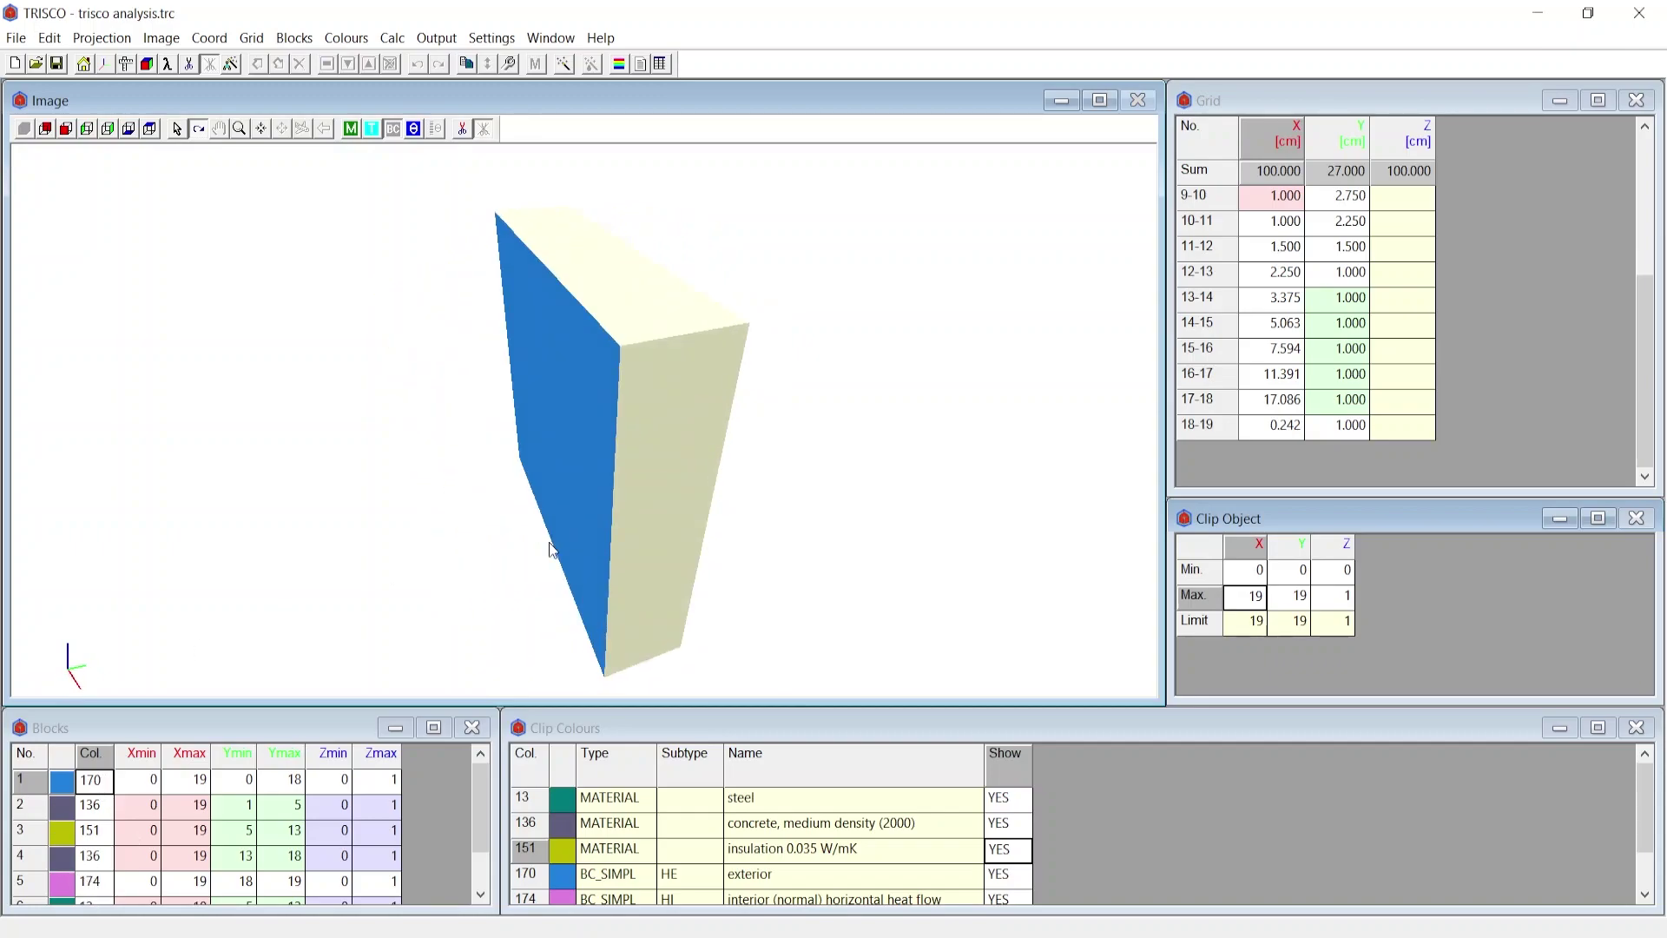
left_click_drag(727, 410, 590, 320)
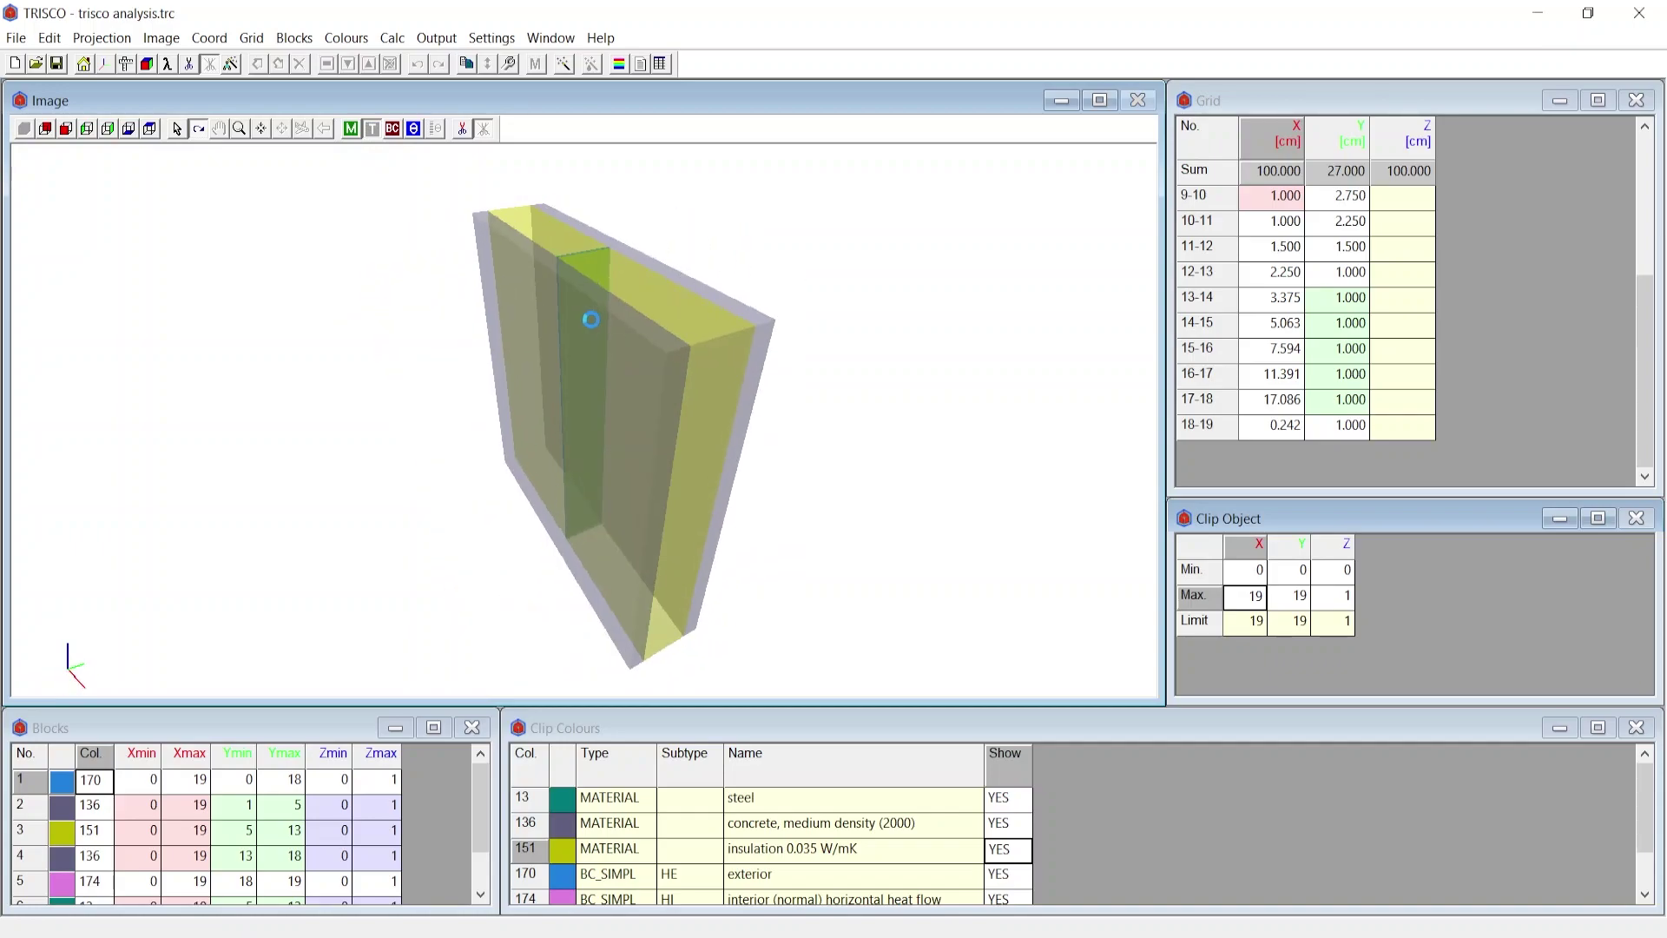
Recolour by temperature, check the front, top and side projections, then return to 3D
left_click(372, 129)
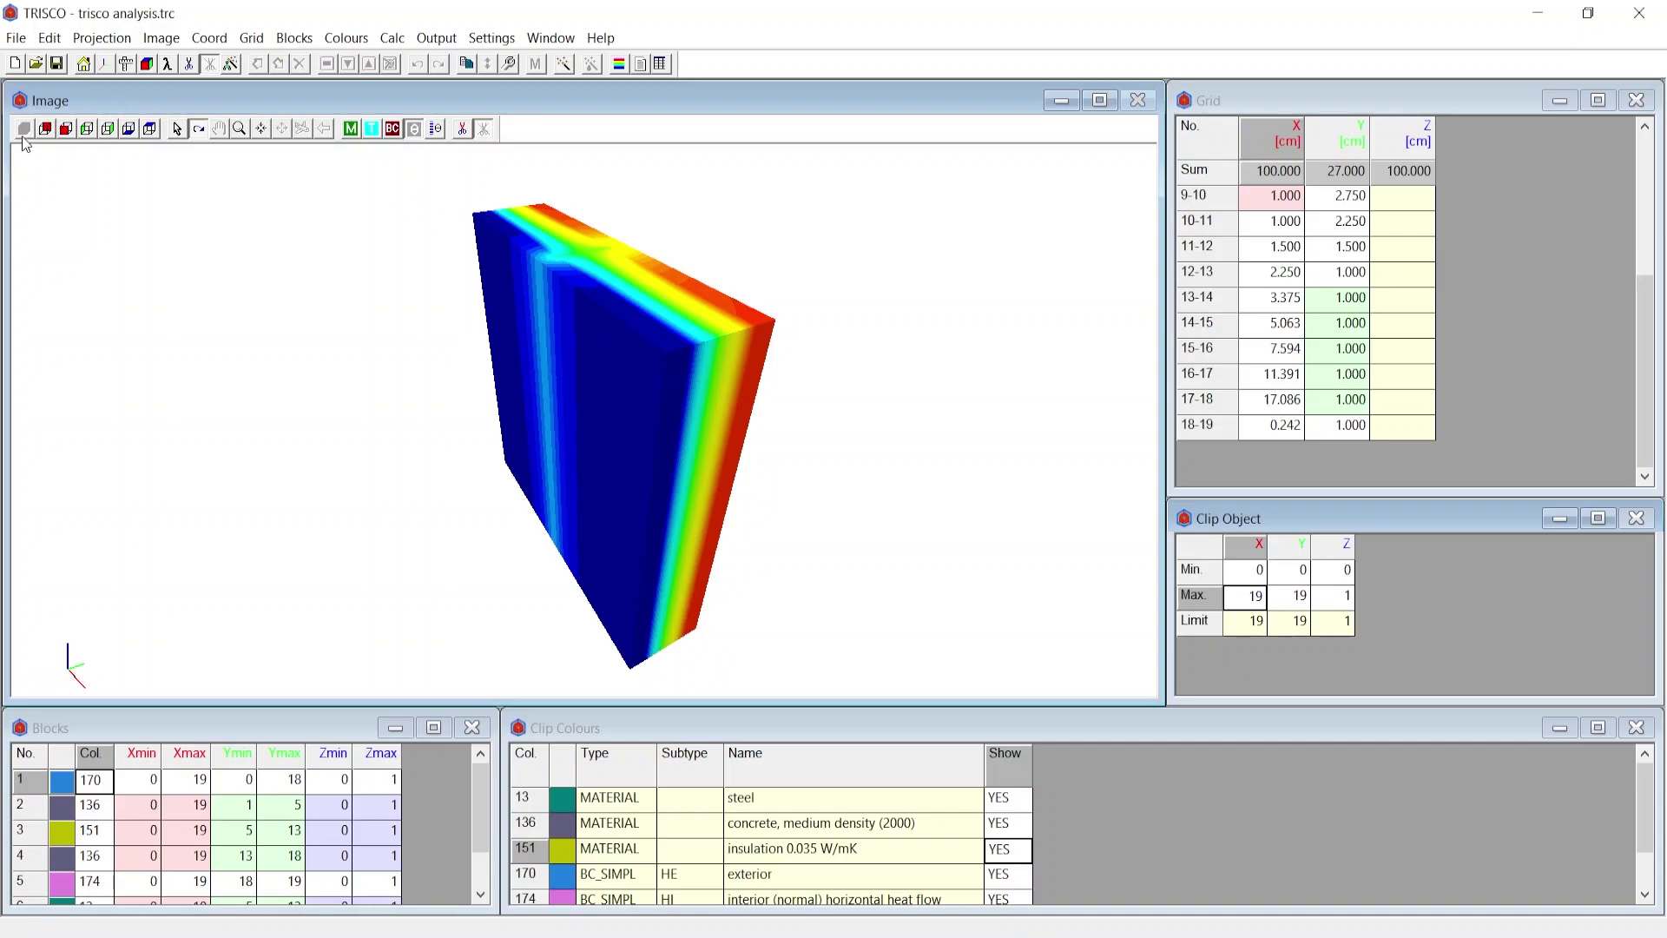
left_click(49, 129)
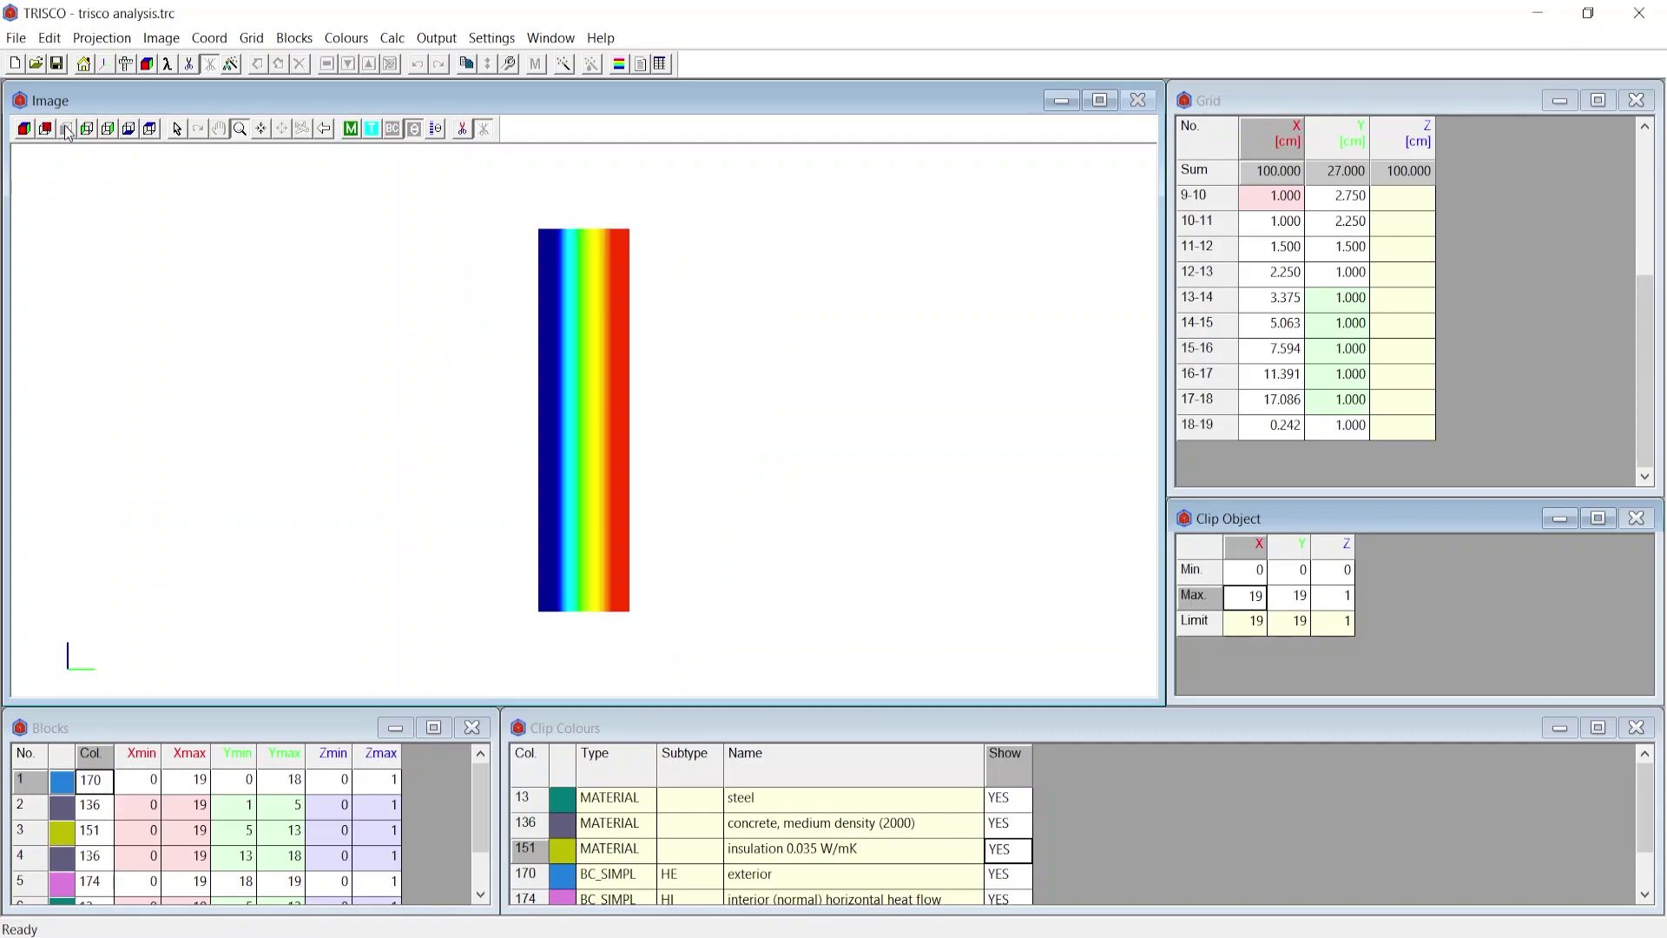
left_click(89, 129)
left_click(108, 128)
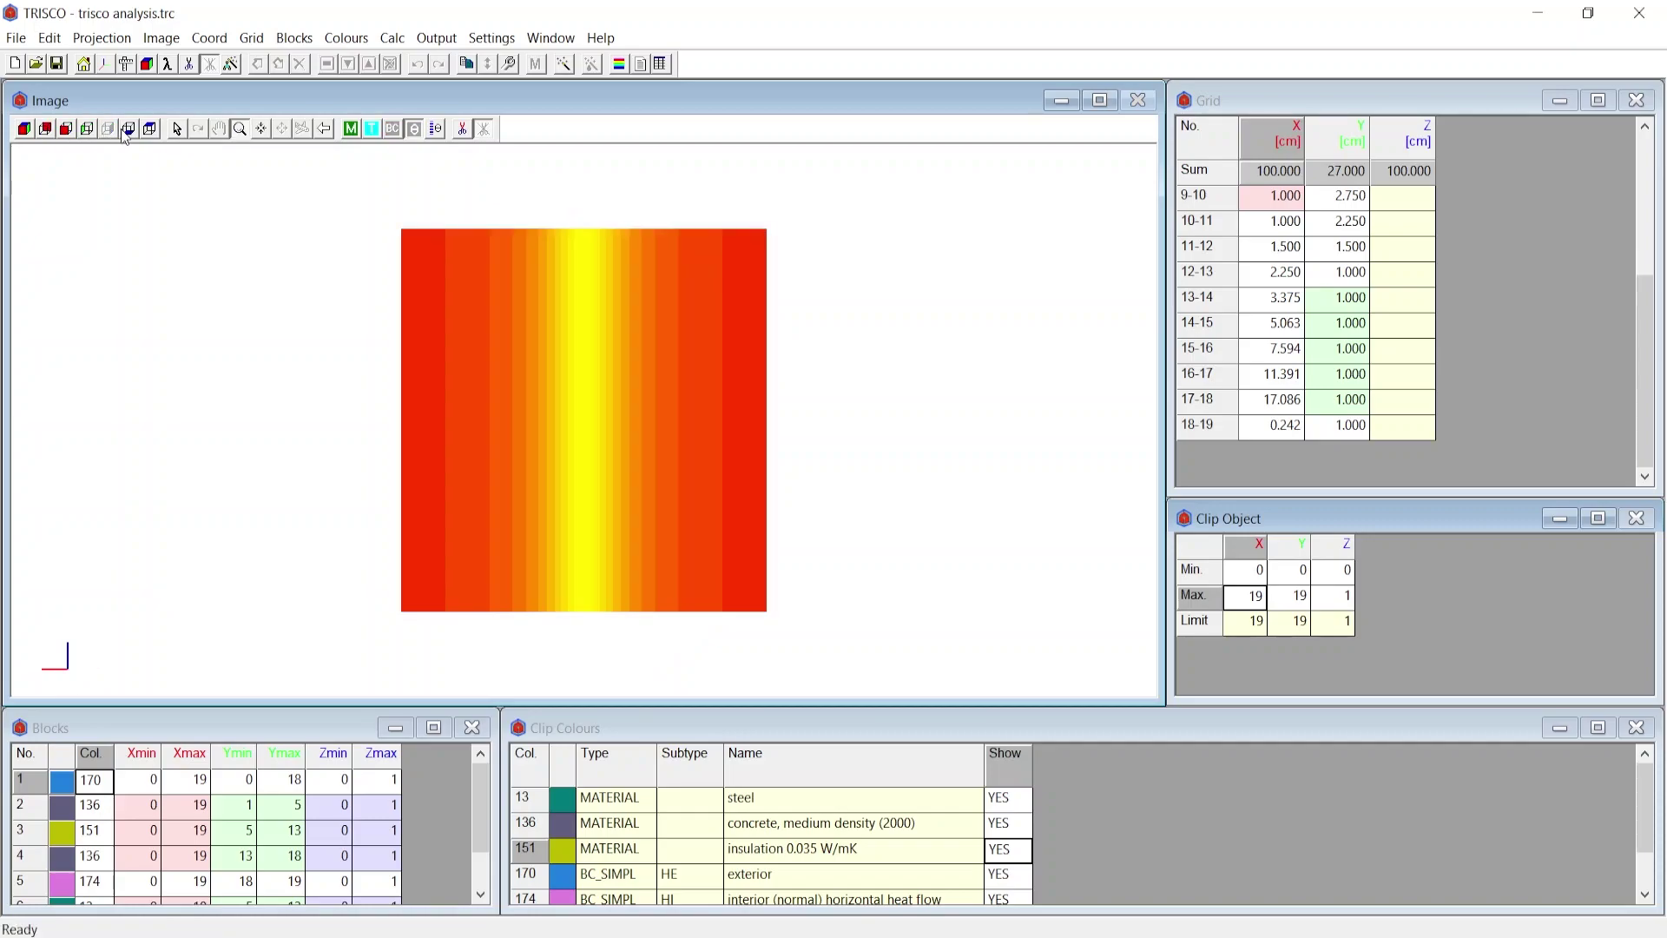
left_click(129, 128)
left_click(150, 132)
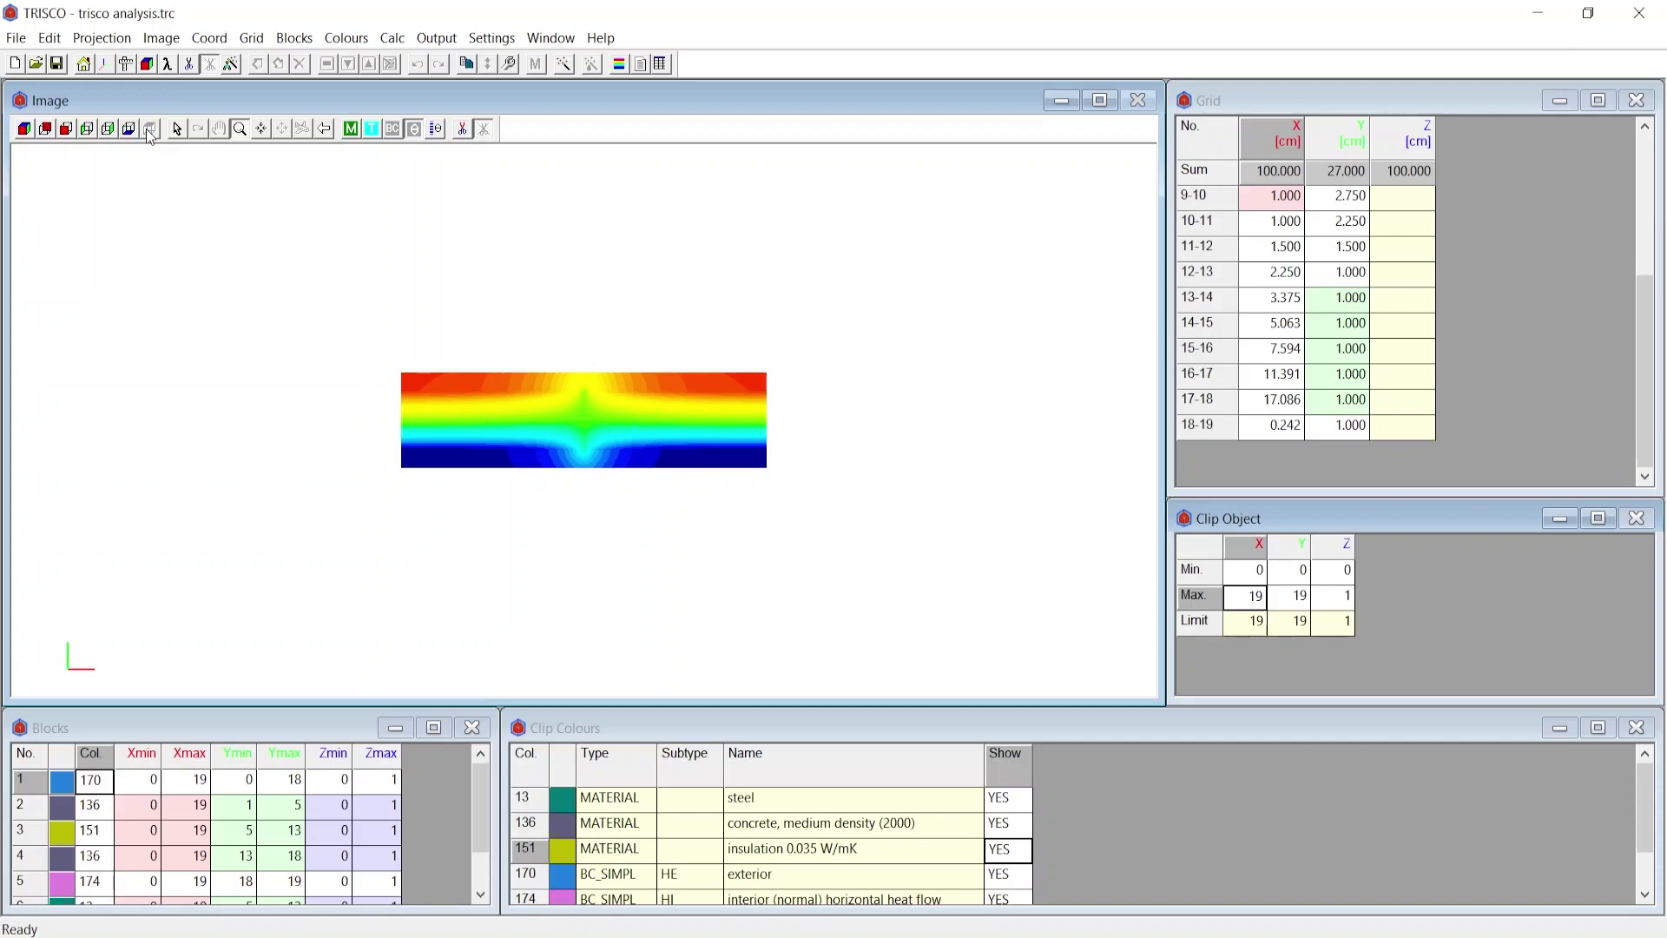
left_click(24, 129)
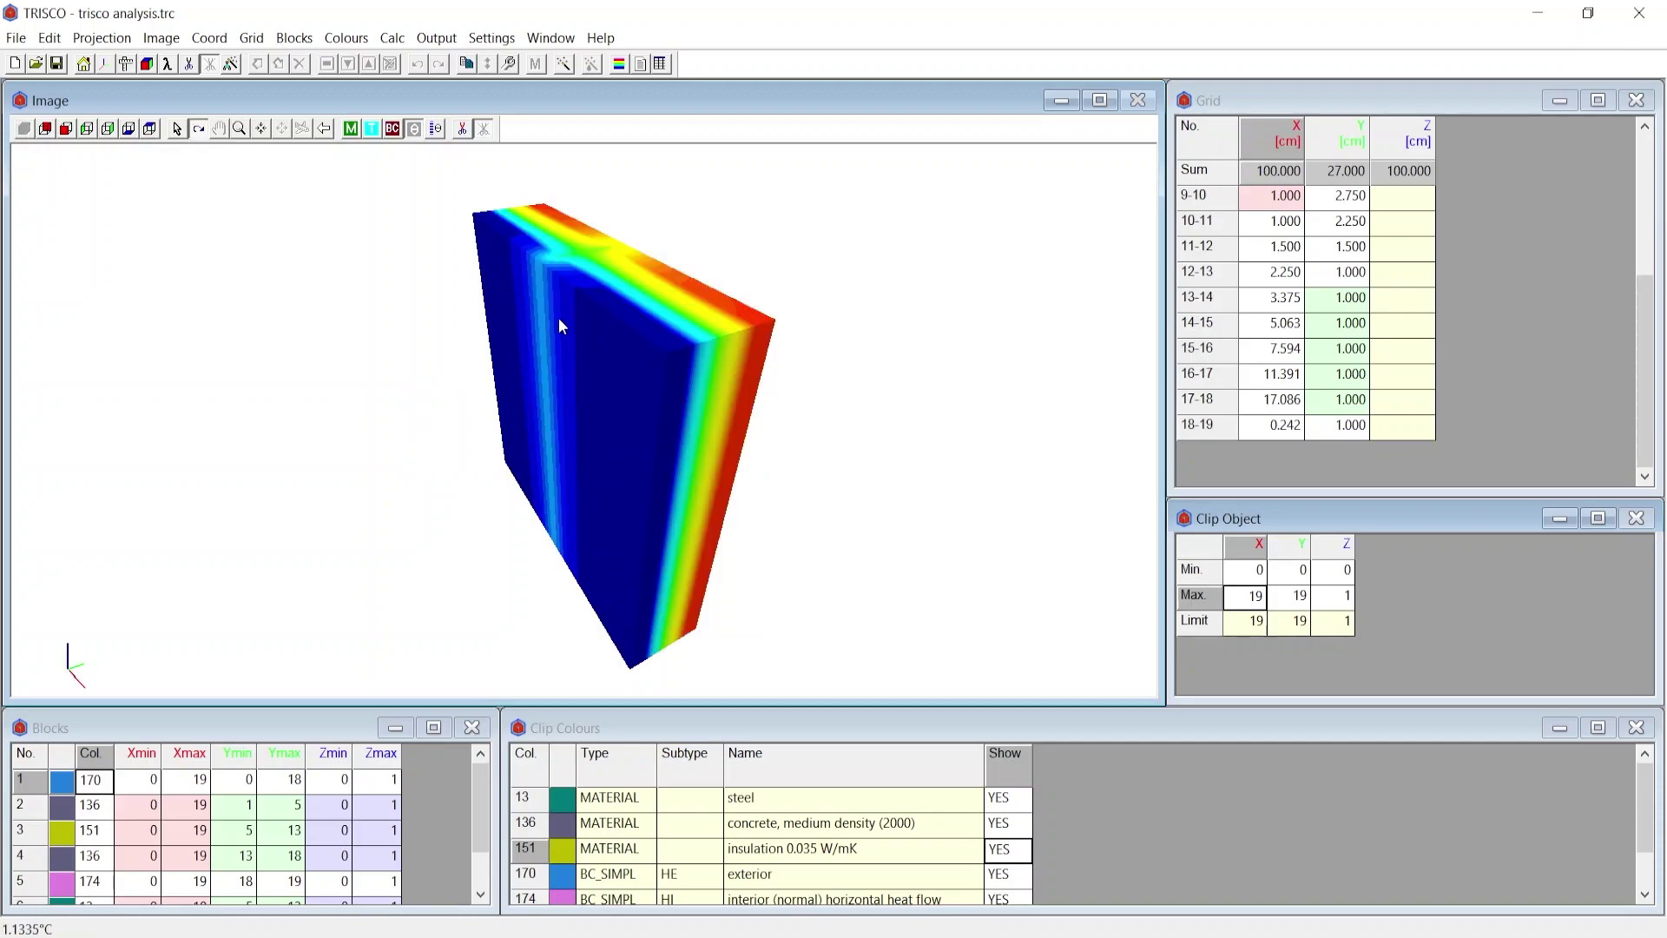
left_click_drag(559, 327, 520, 289)
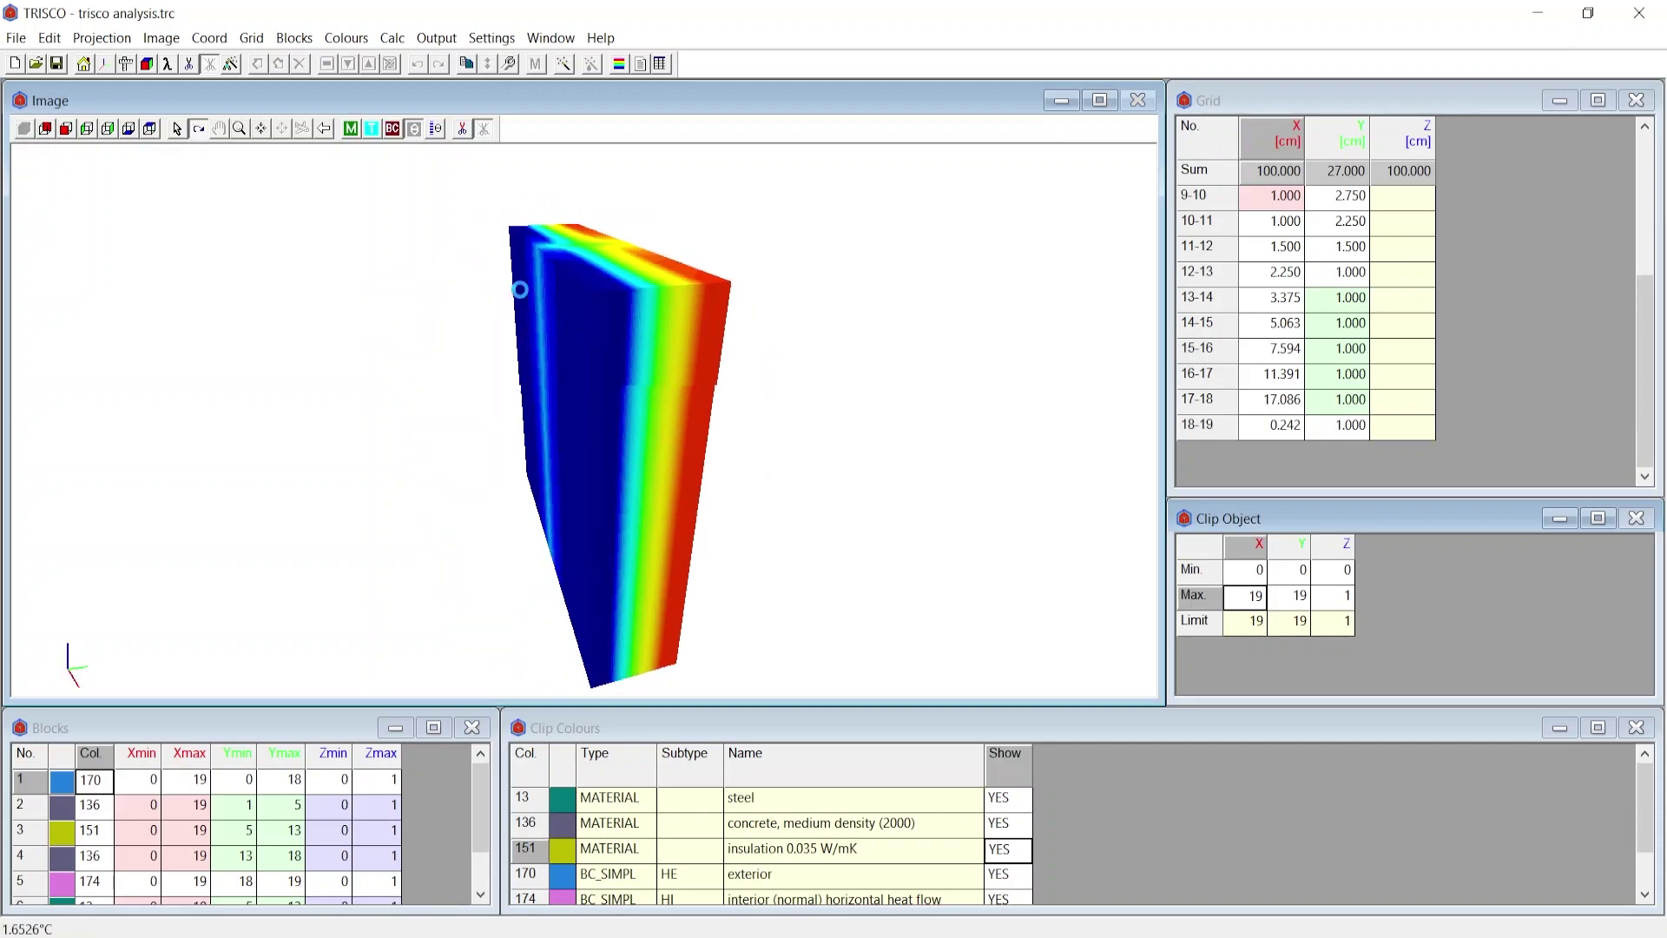
In the full graphic output, overlay isotherms on the wall and open Temperature Range
left_click(618, 64)
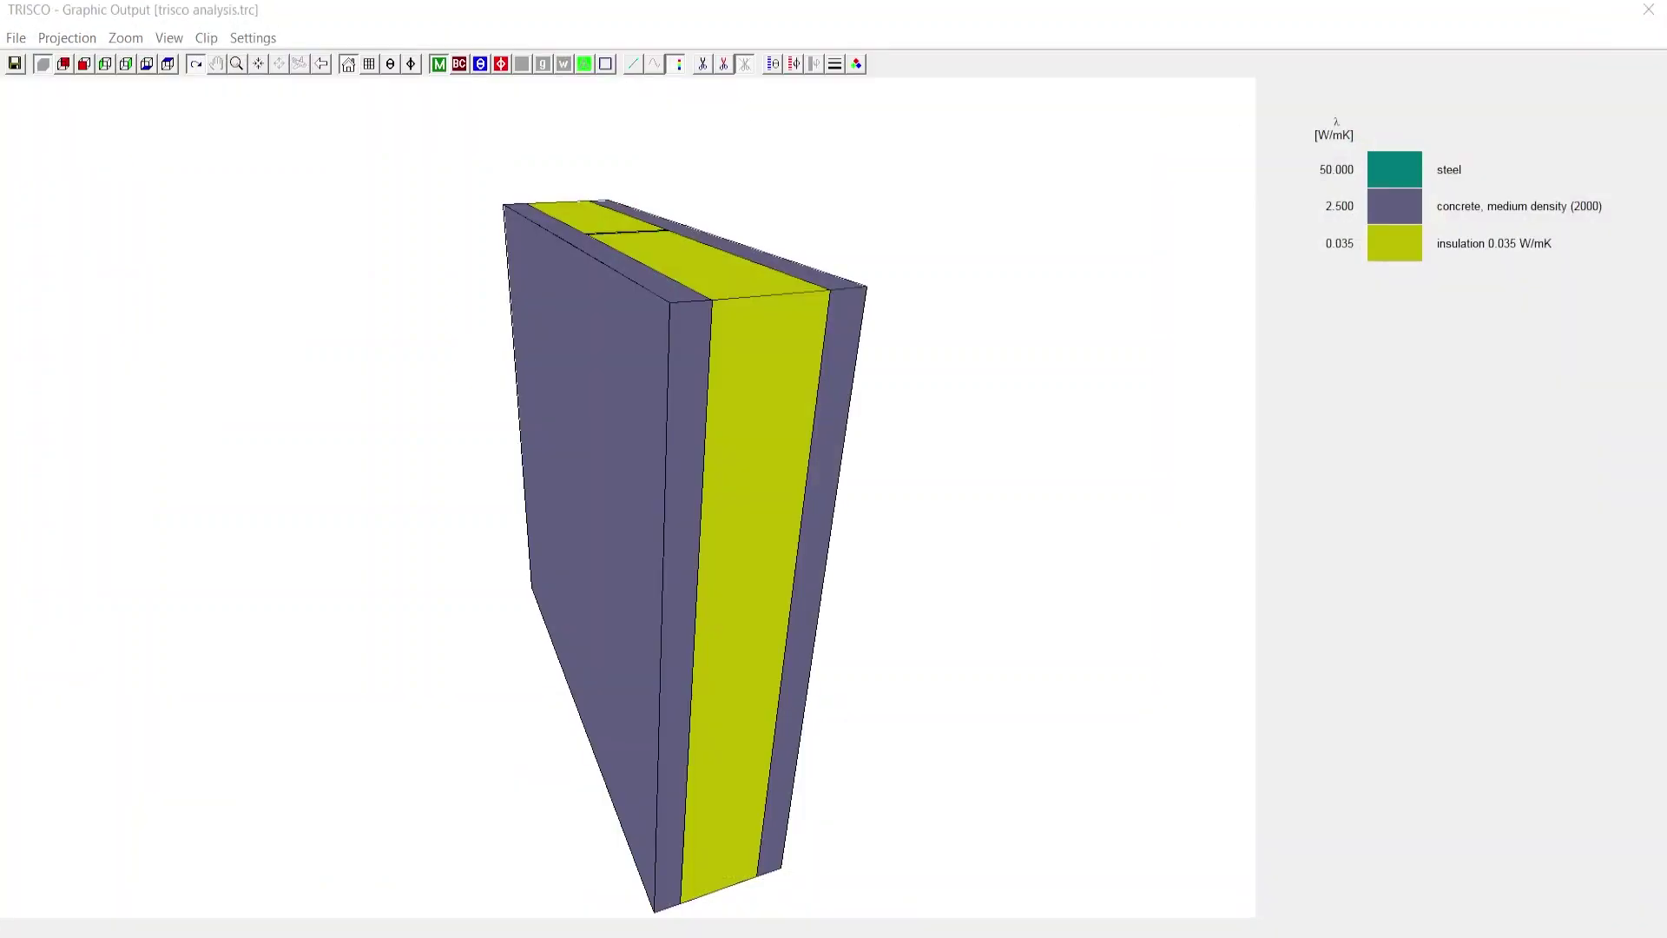
left_click_drag(771, 297, 634, 299)
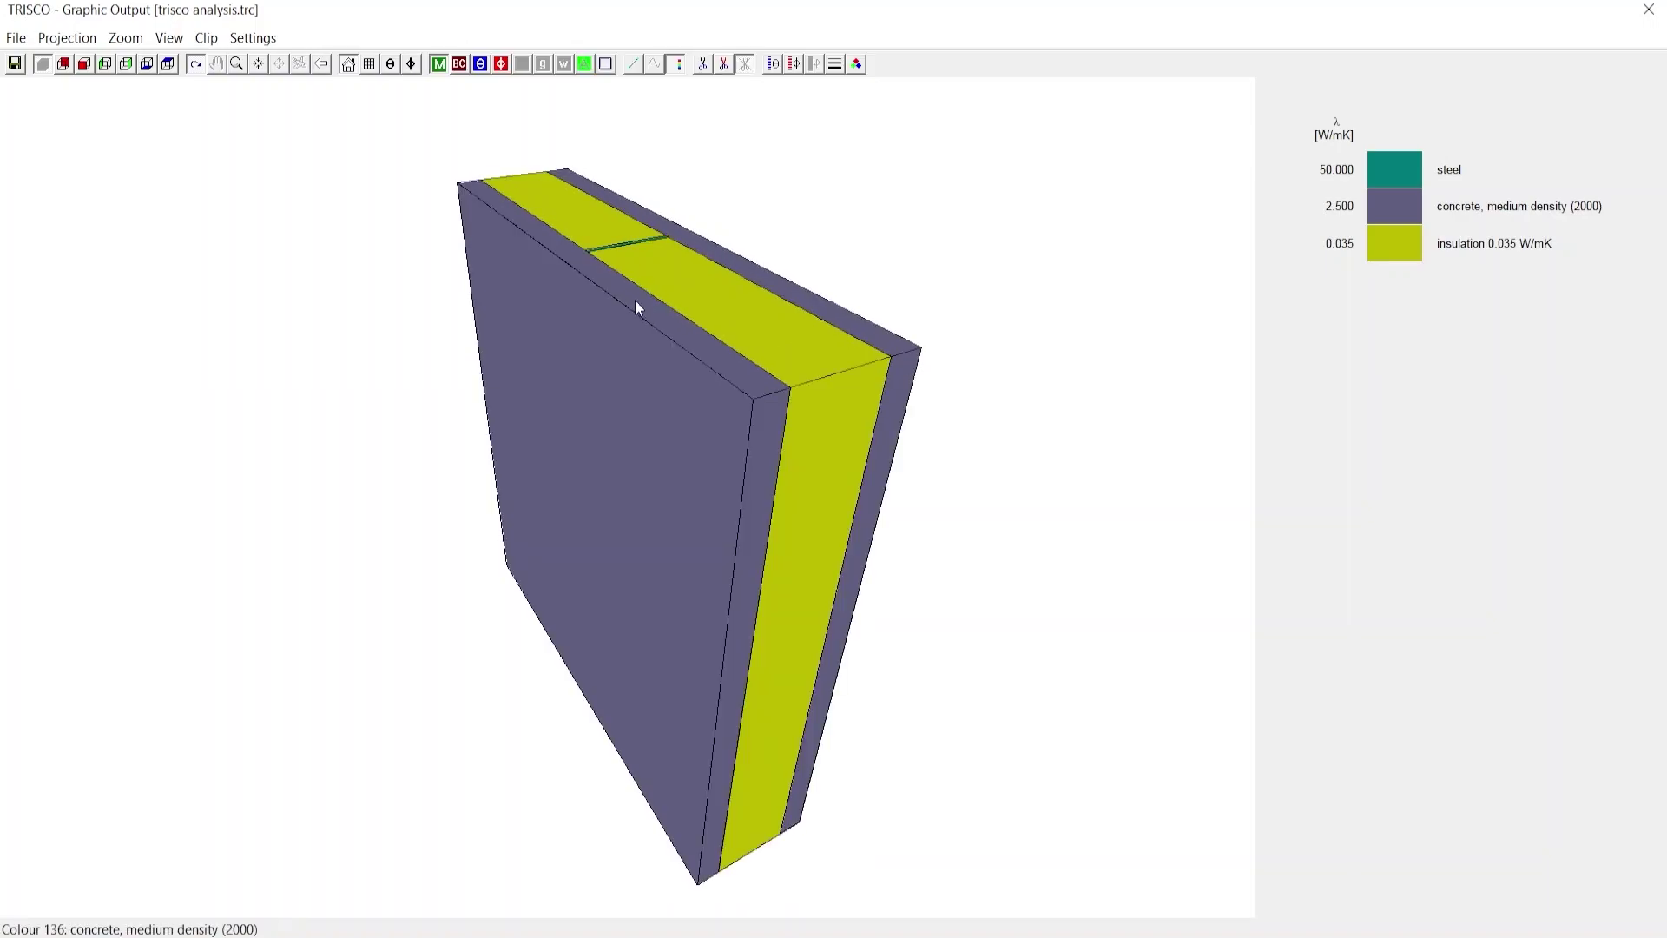
left_click(391, 63)
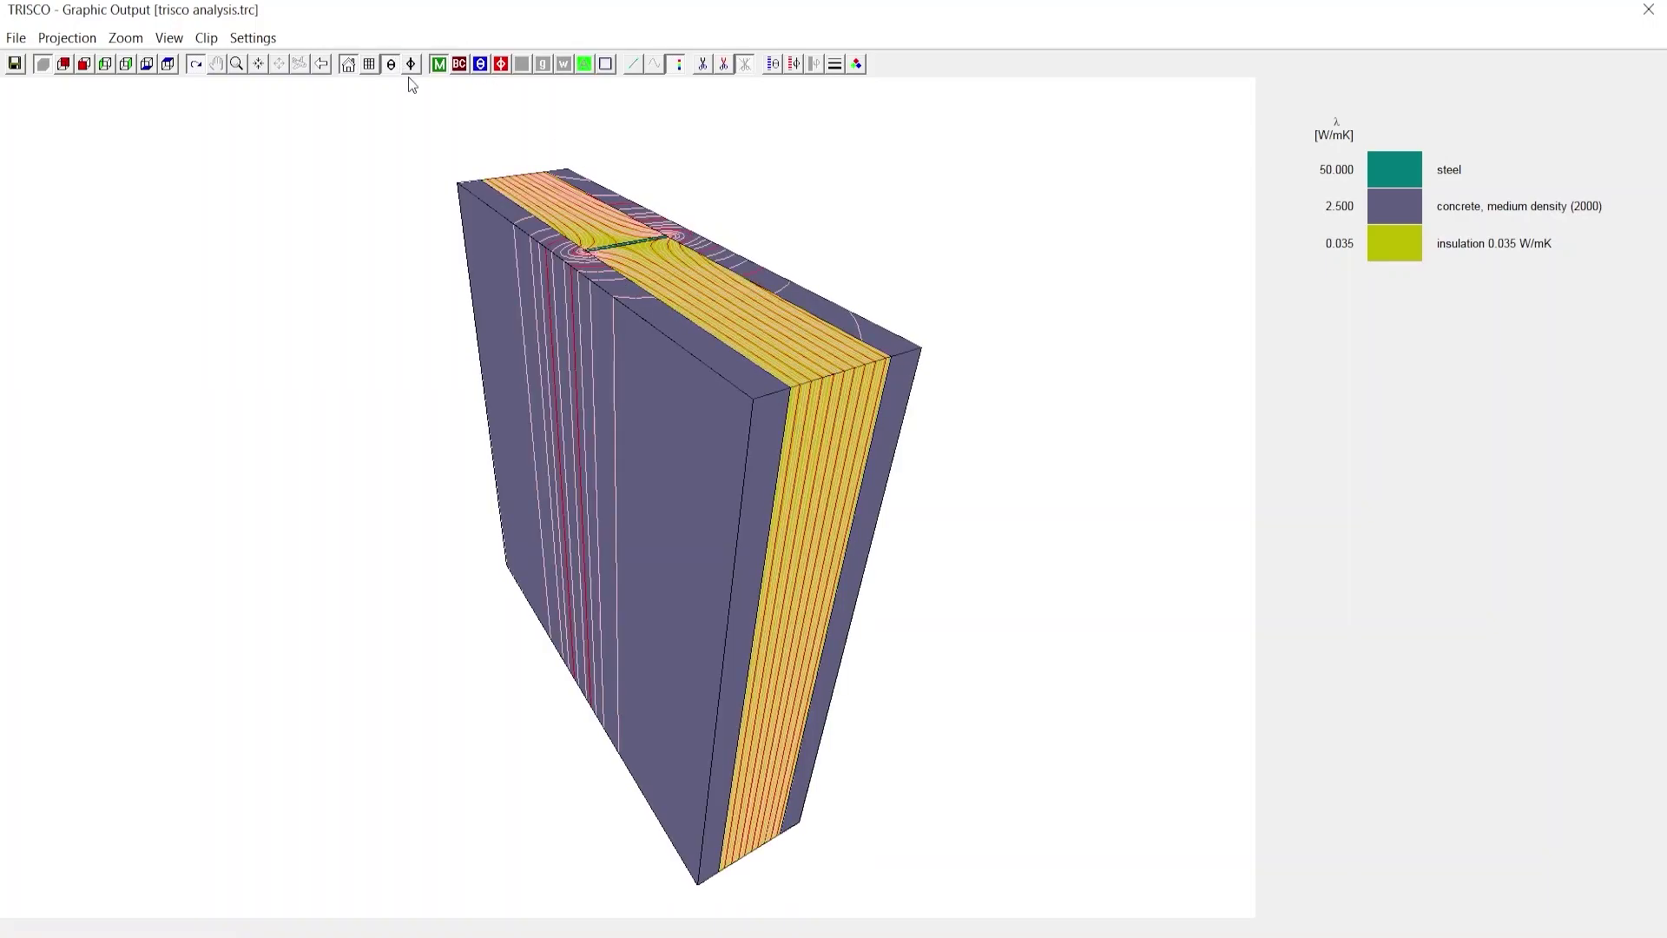
scroll(603, 274, "up", 2)
scroll(576, 260, "down", 2)
scroll(576, 261, "up", 2)
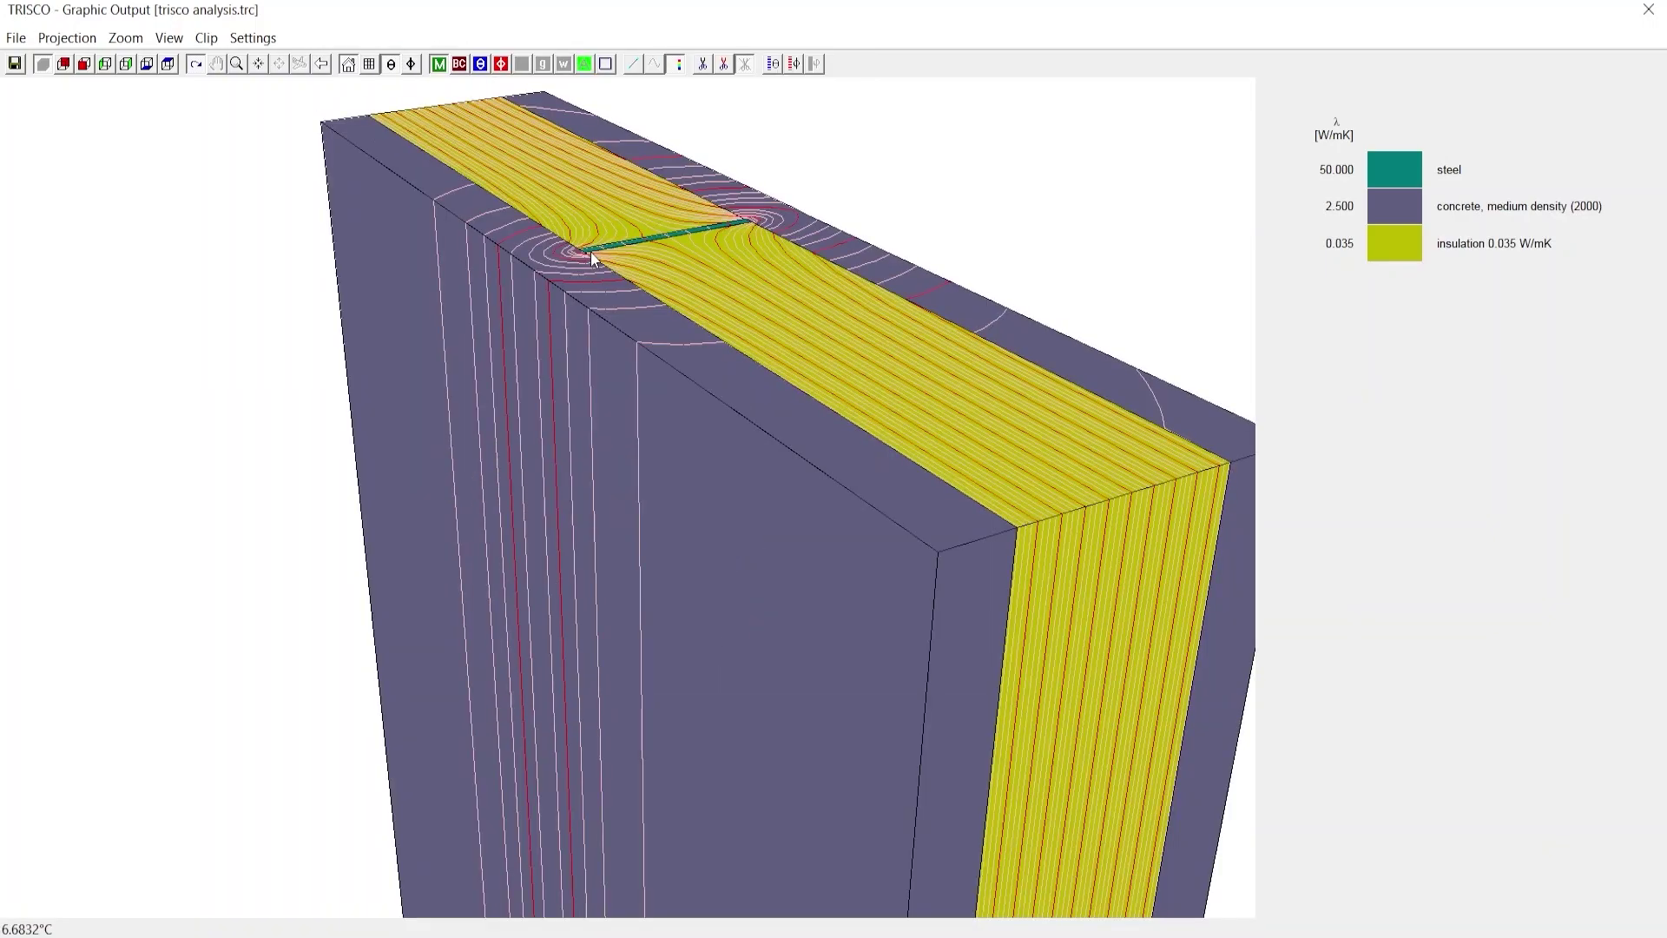
scroll(588, 258, "down", 2)
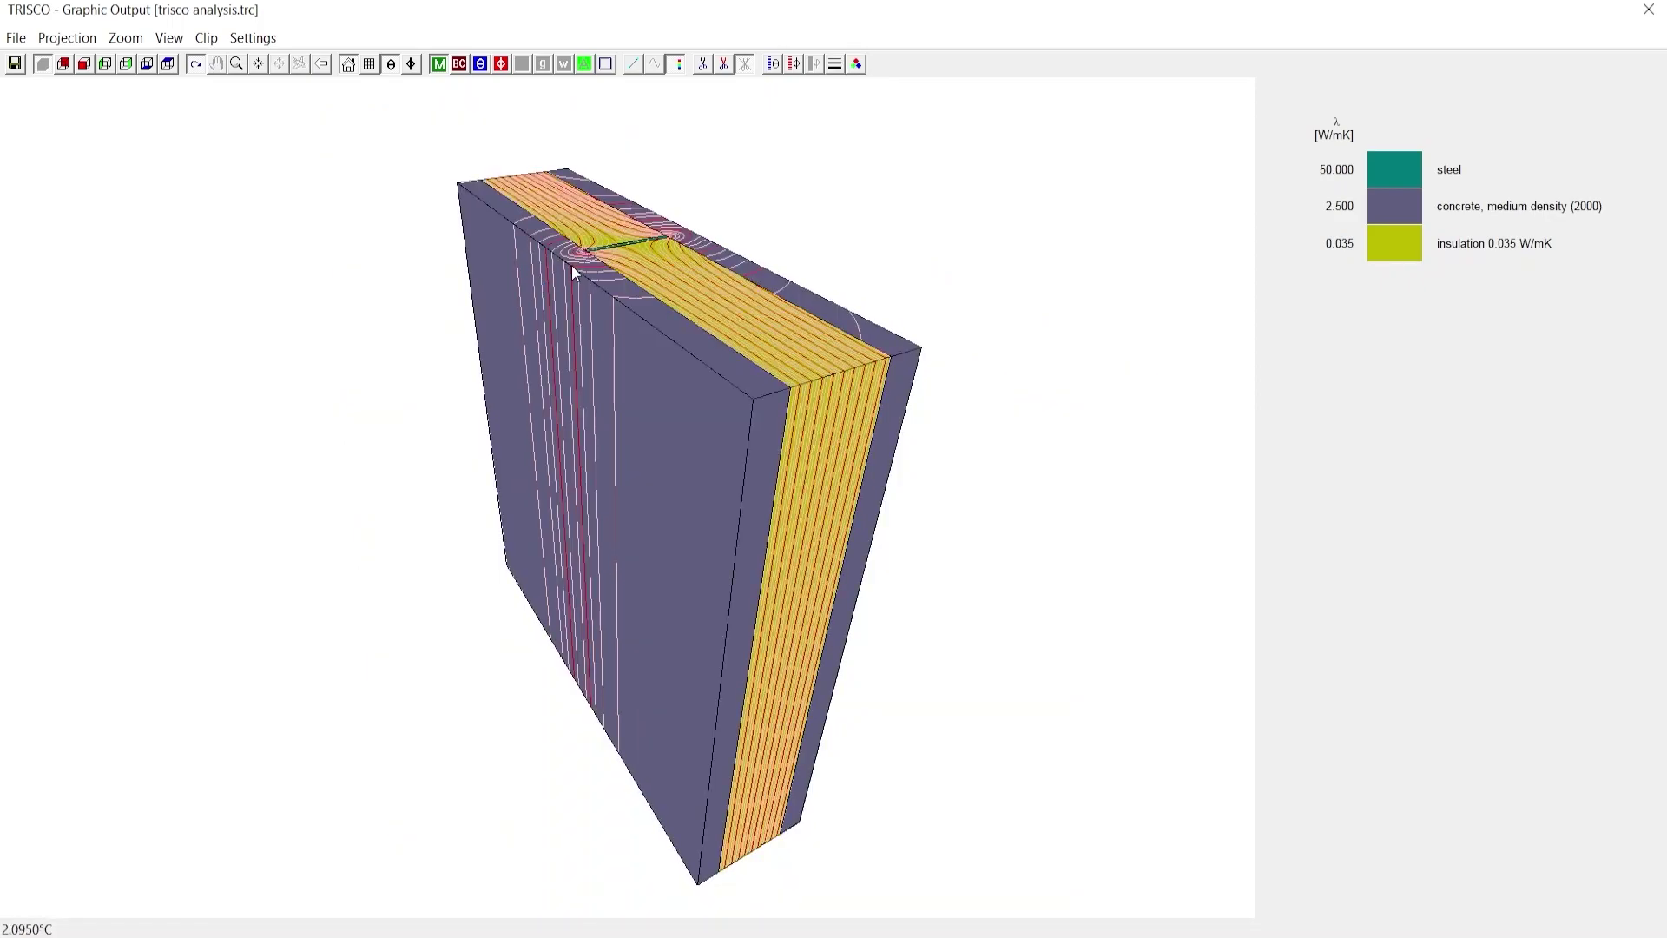
left_click(773, 65)
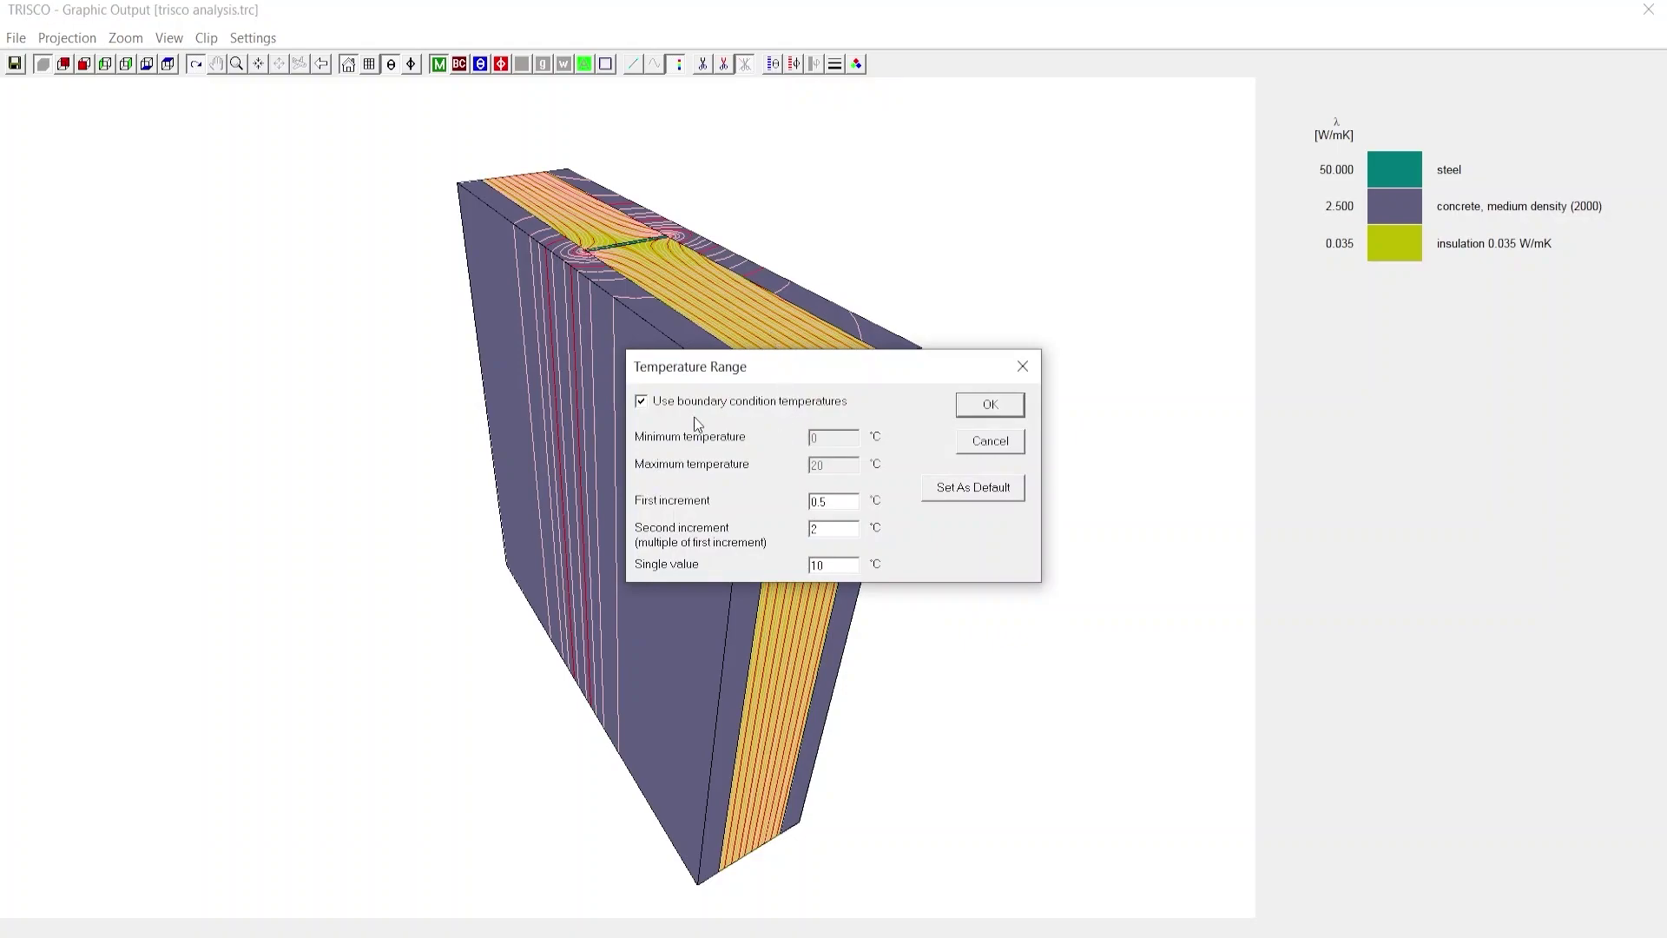
Keep boundary-condition temperatures with 0.5 °C first increment, second increment 2, single value 10 °C
left_click(641, 403)
left_click(642, 402)
scroll(674, 297, "up", 3)
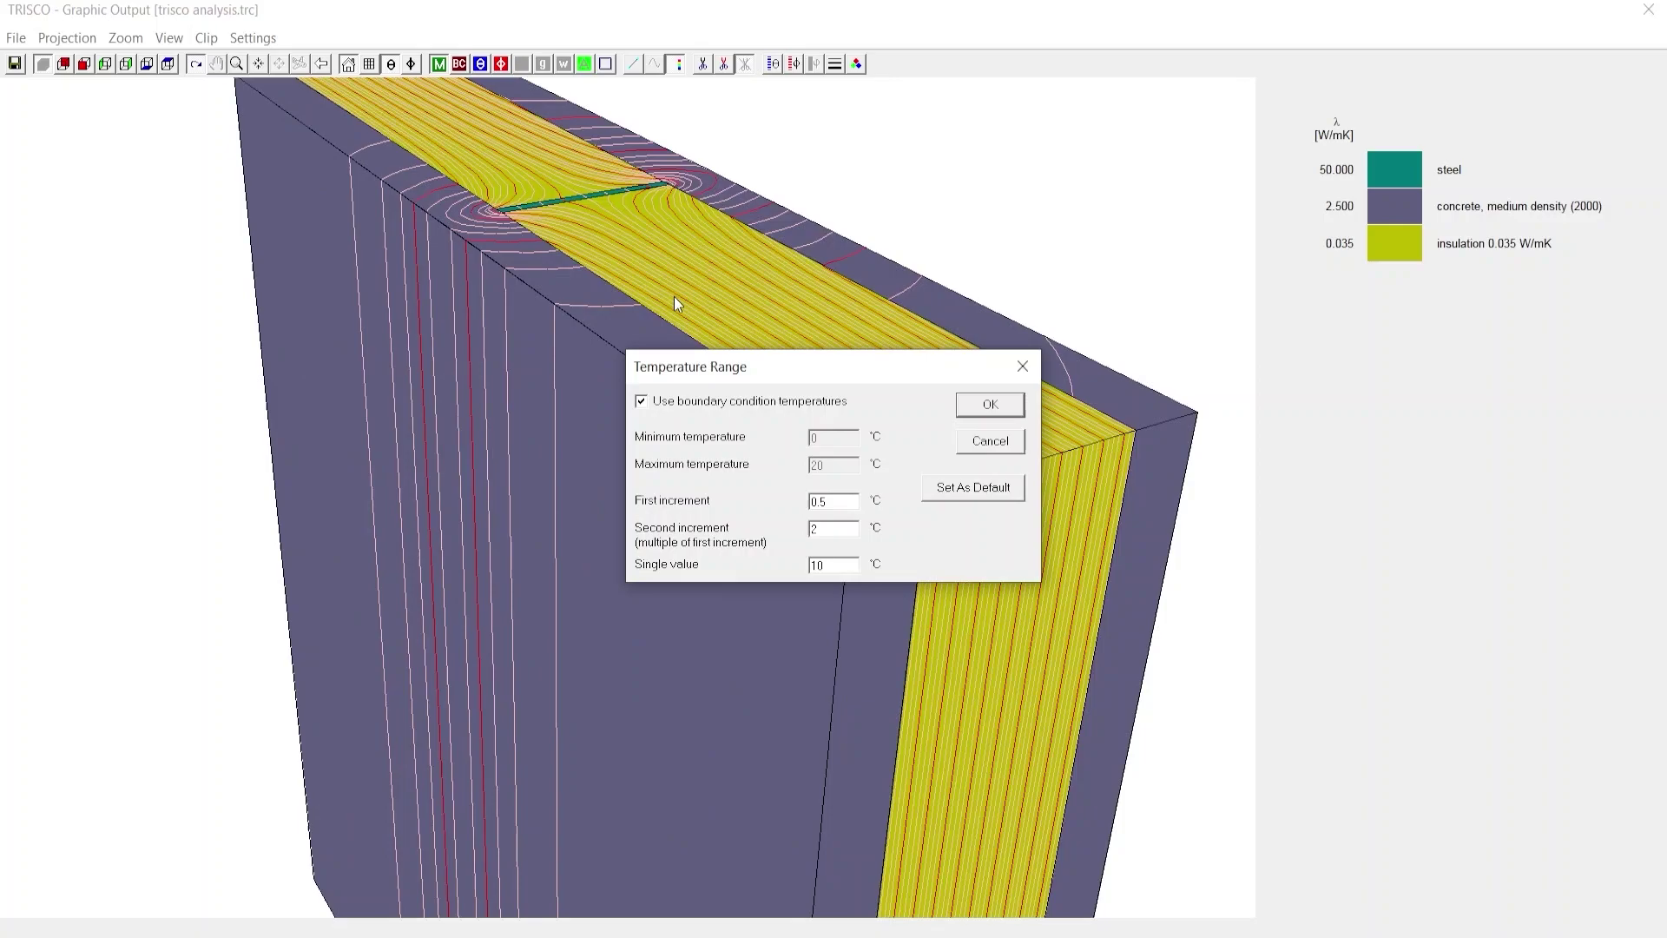
scroll(675, 298, "up", 2)
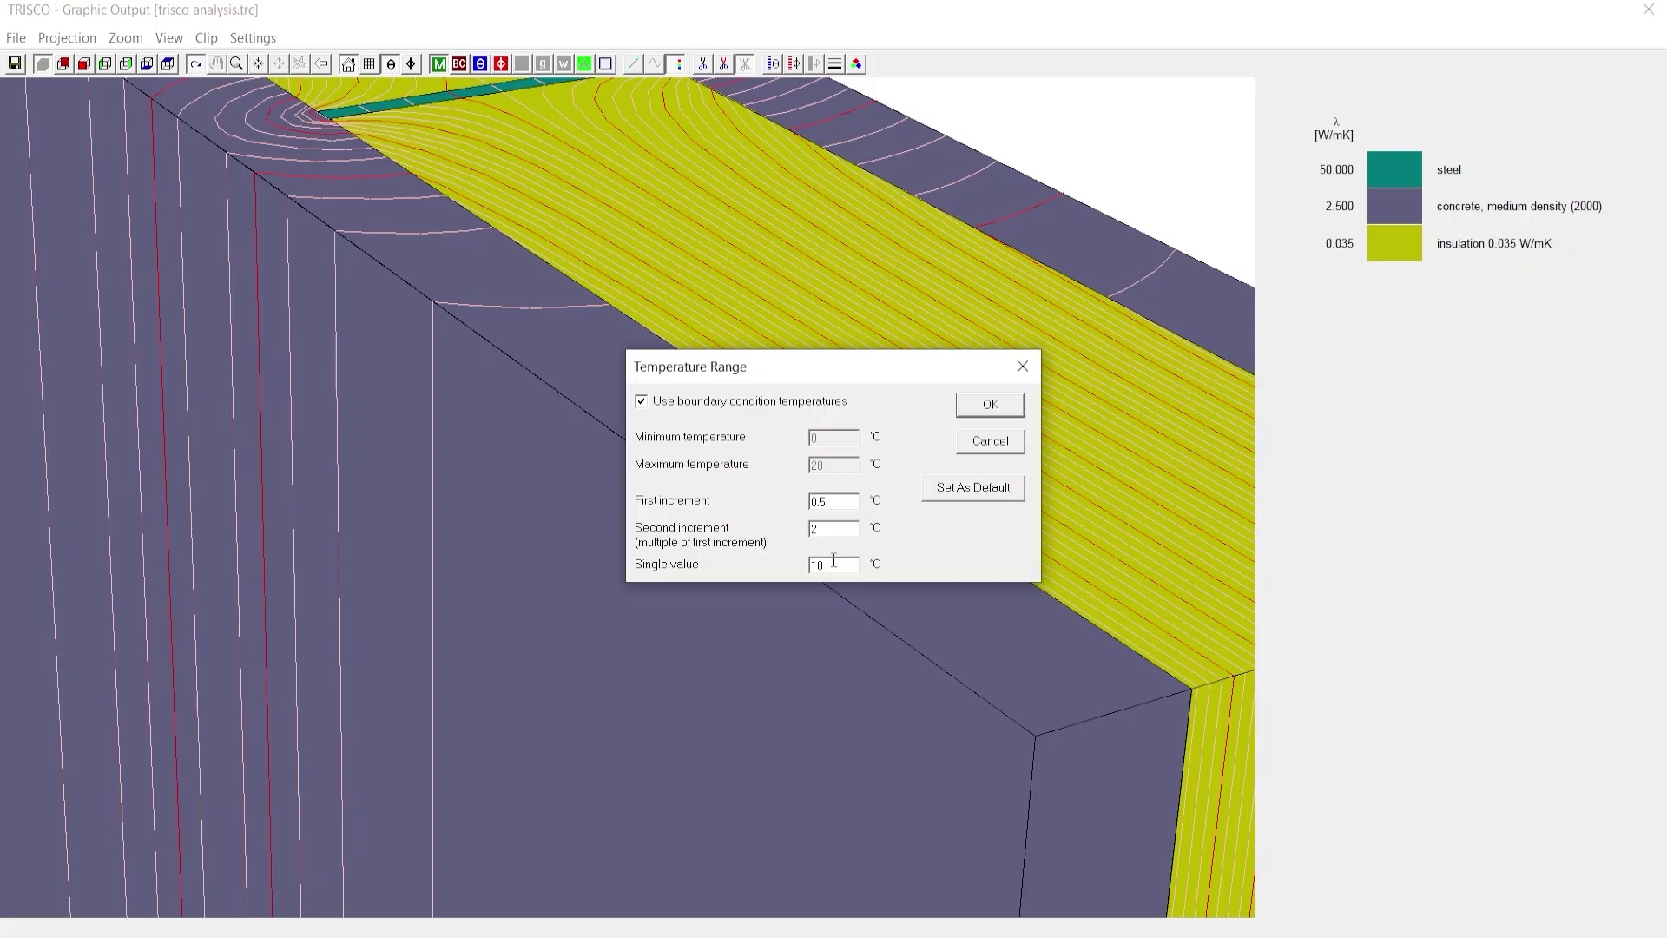
left_click(988, 405)
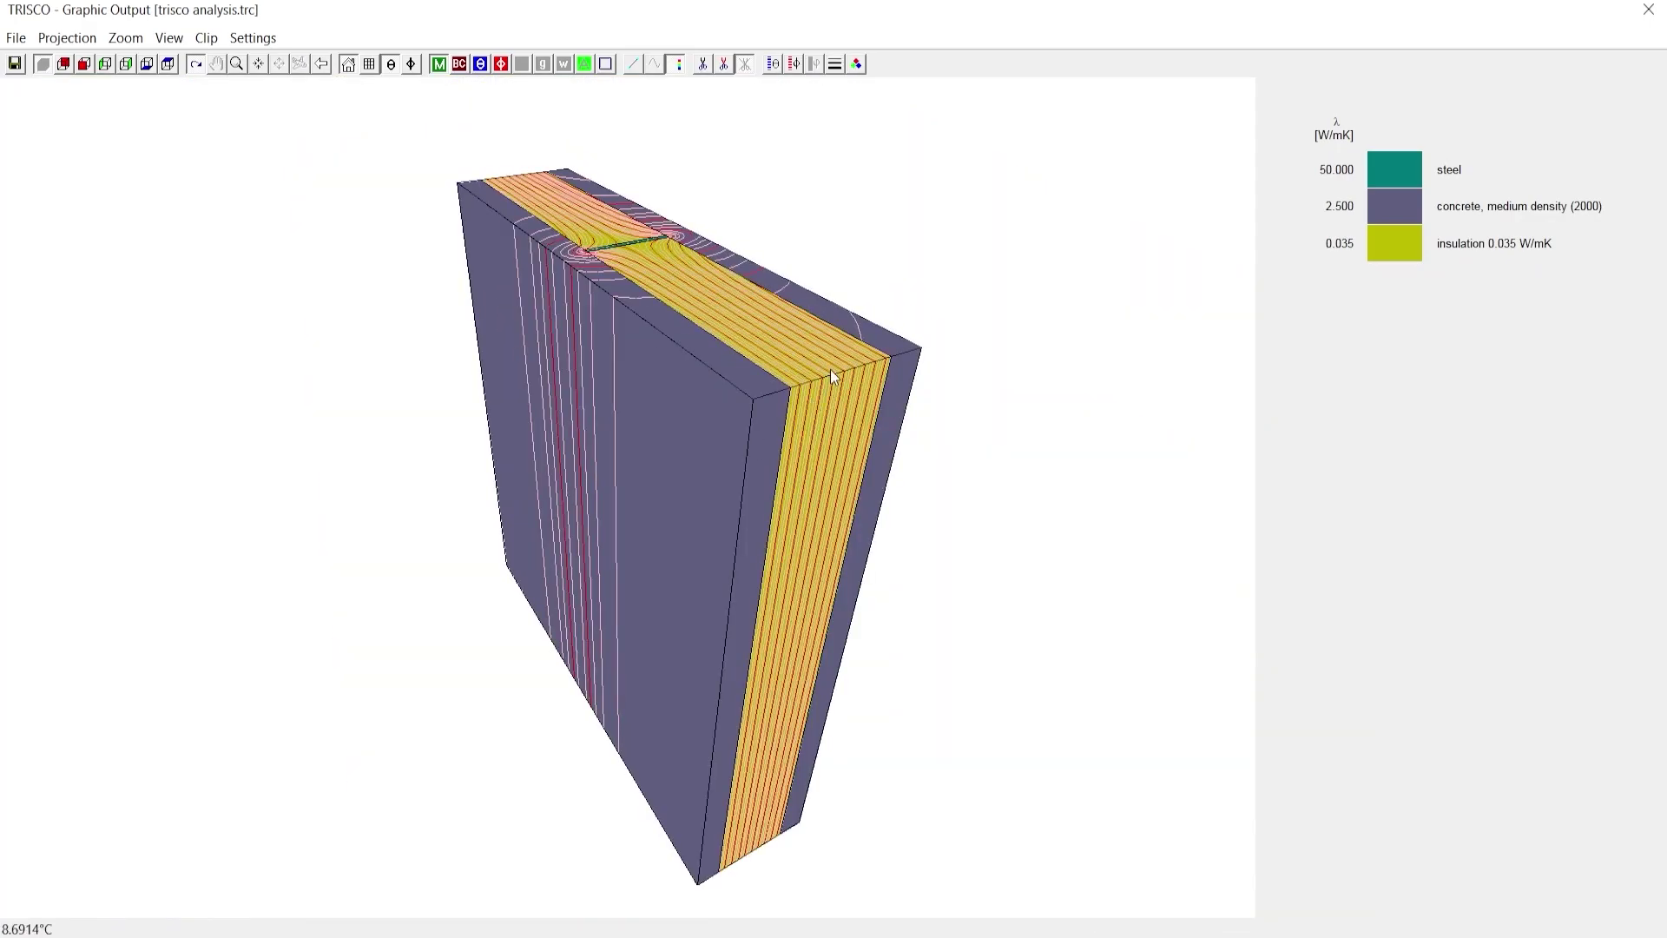
Zoom in on the insulation/concrete corner to inspect the isotherms, then open Line Styles
scroll(830, 367, "up", 2)
scroll(820, 369, "down", 2)
scroll(814, 370, "up", 2)
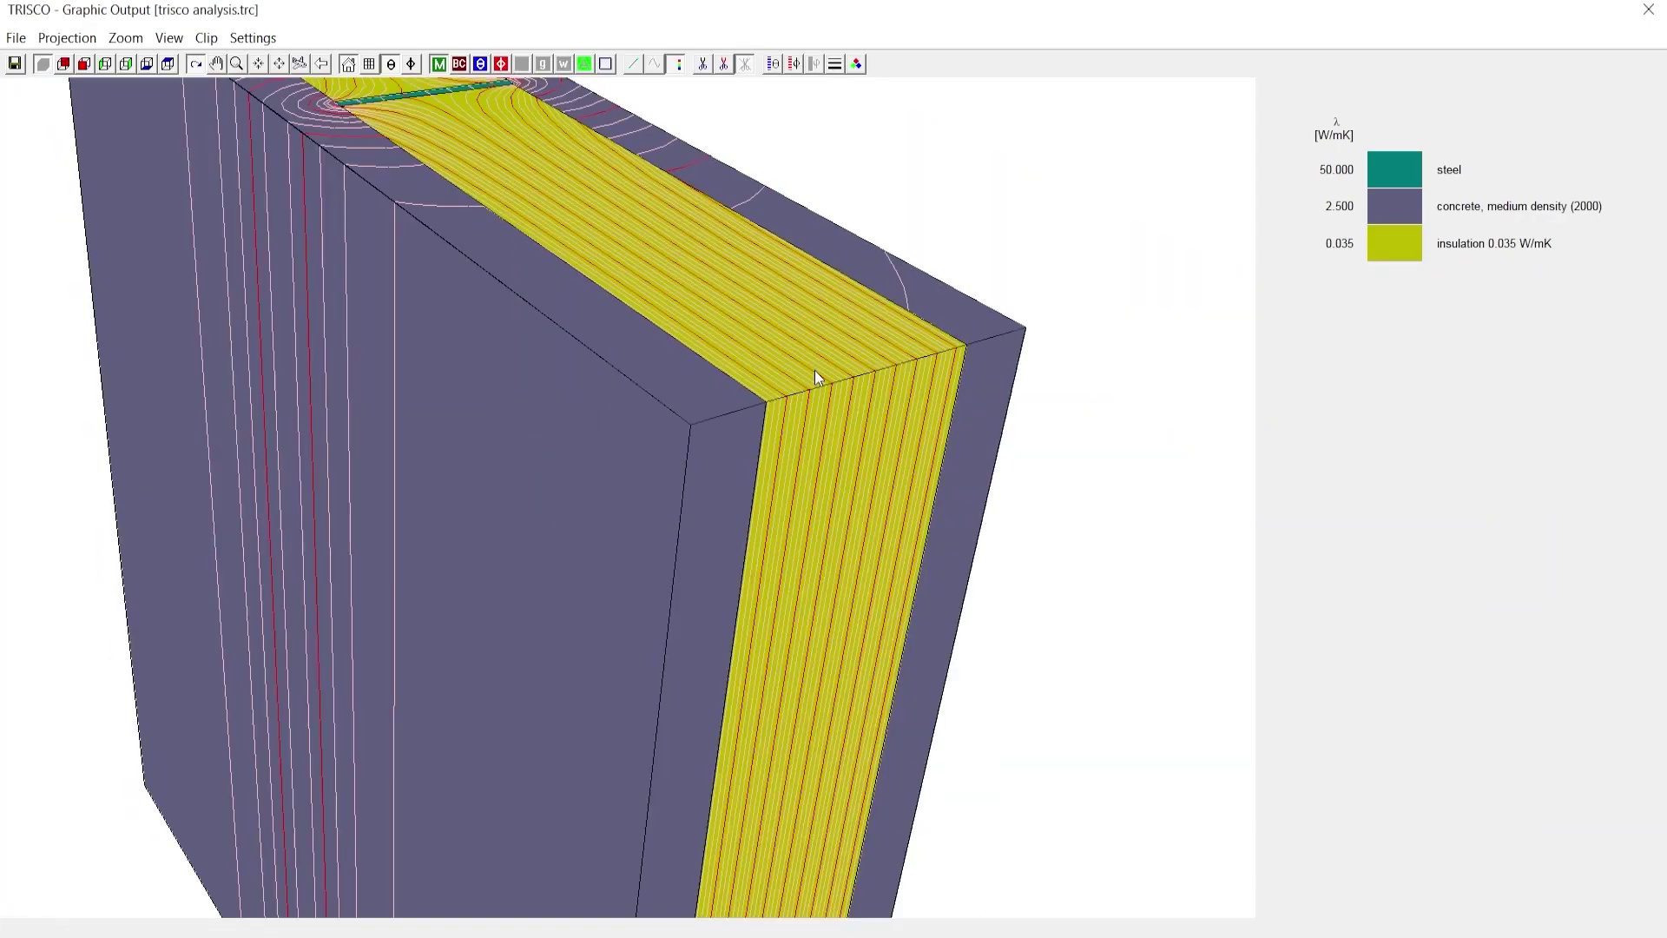
scroll(795, 382, "up", 3)
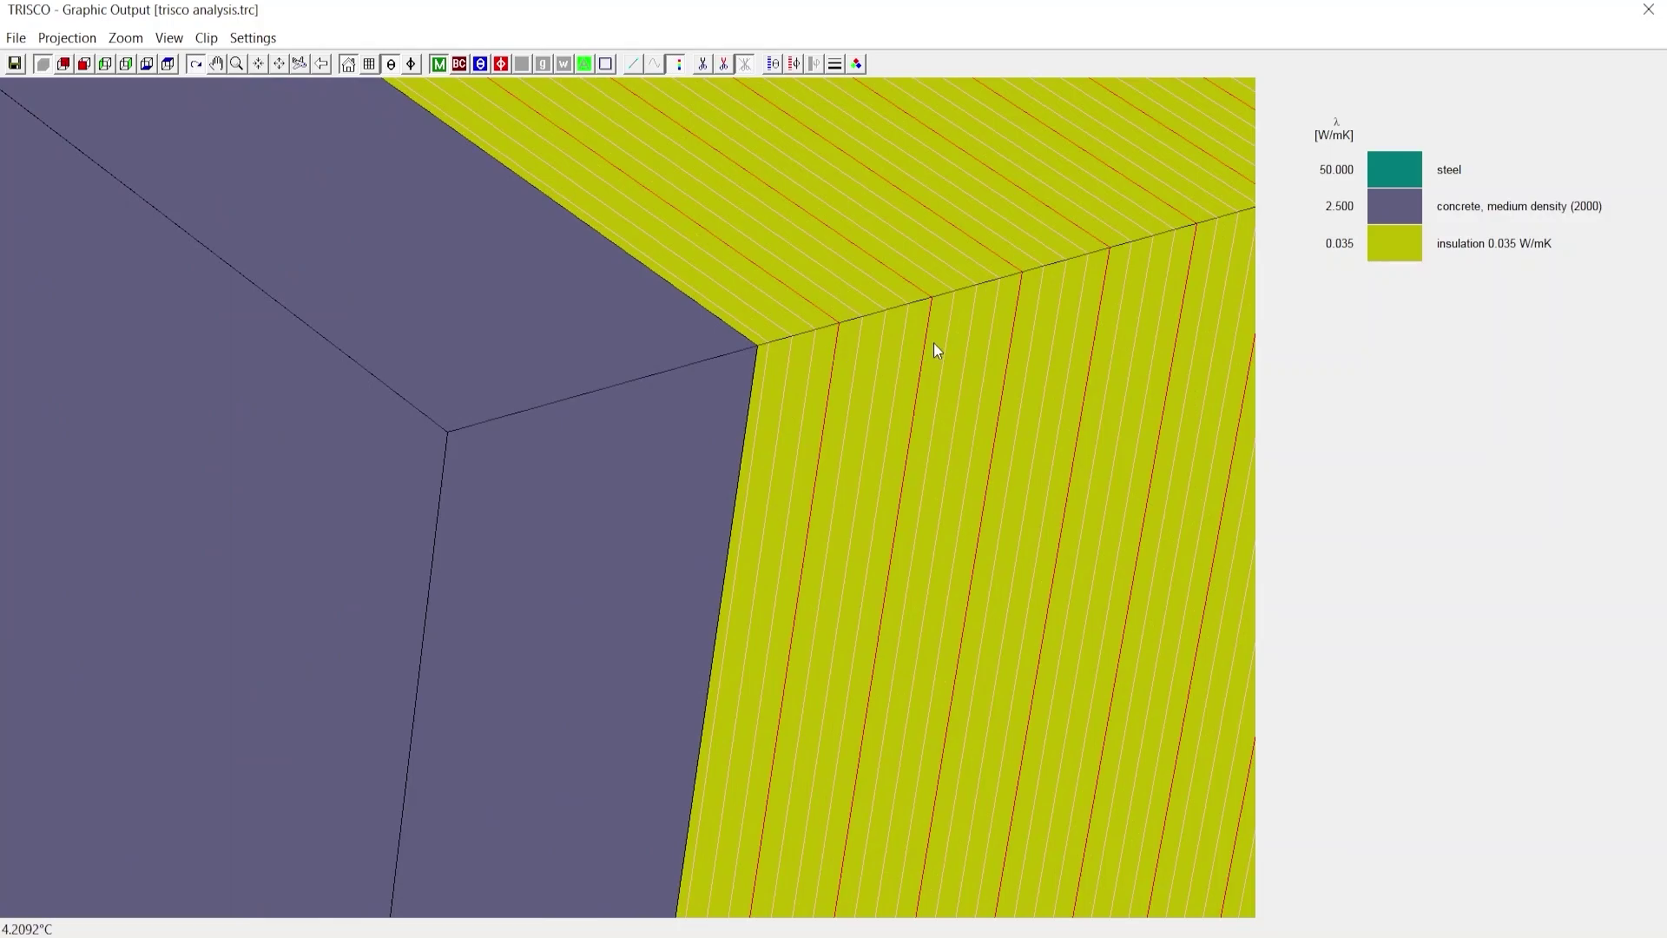
scroll(934, 342, "down", 4)
scroll(836, 348, "up", 2)
scroll(832, 366, "down", 2)
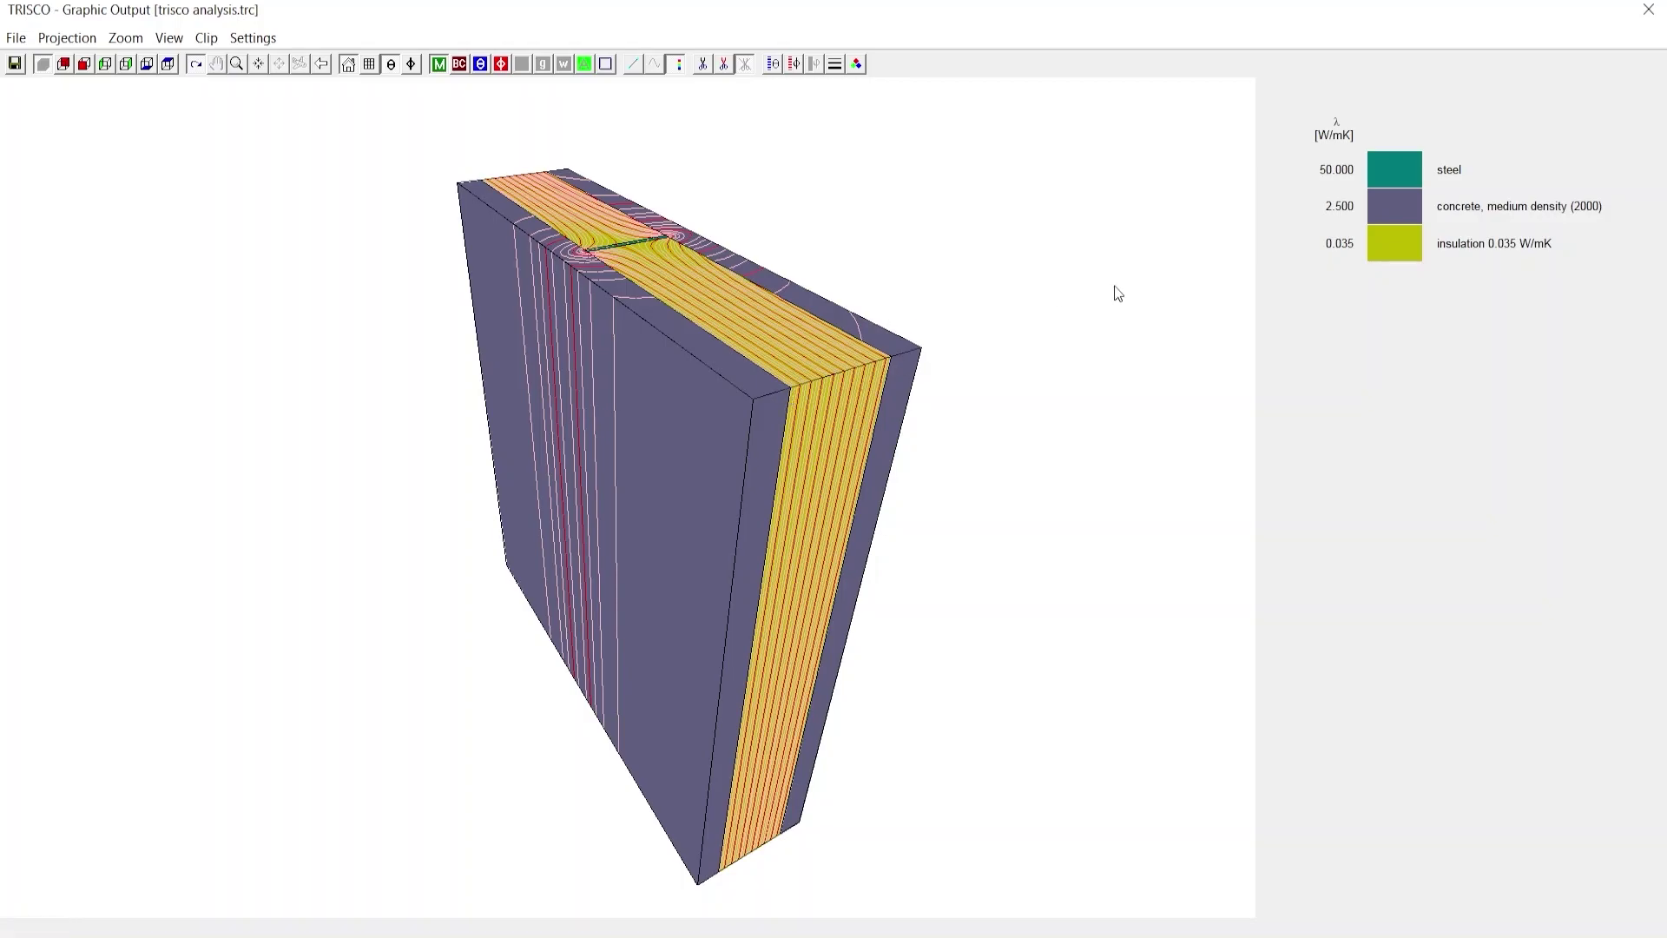
left_click(834, 69)
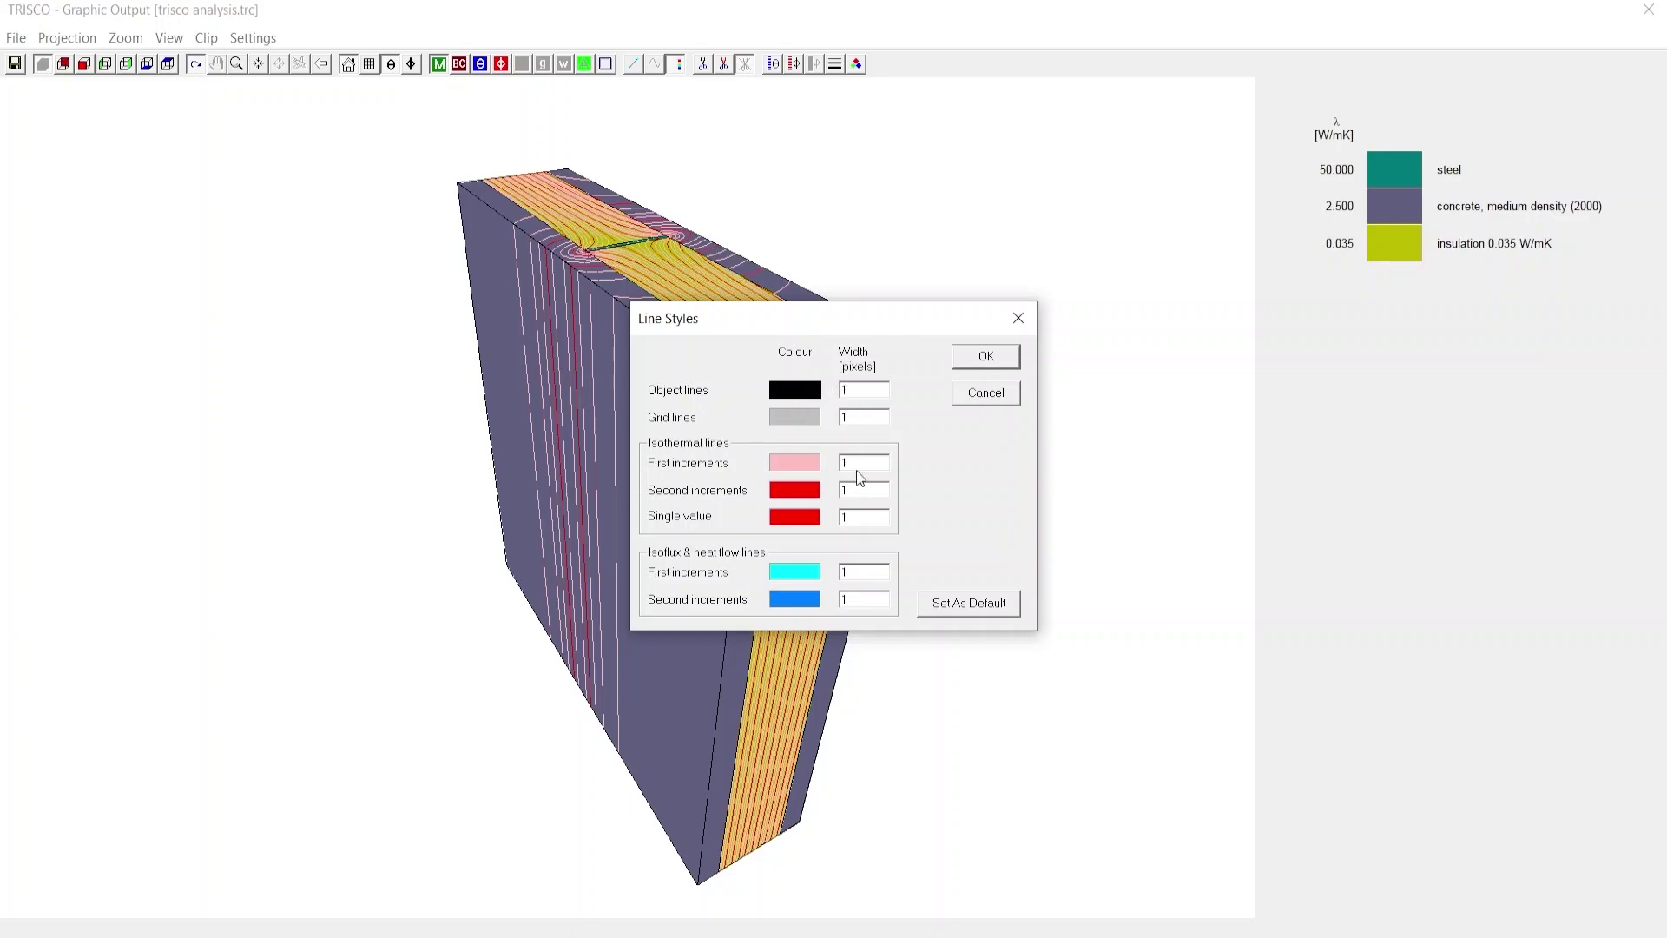
Draw the single-value isotherm as a thicker magenta line and hide material colours
left_click(795, 519)
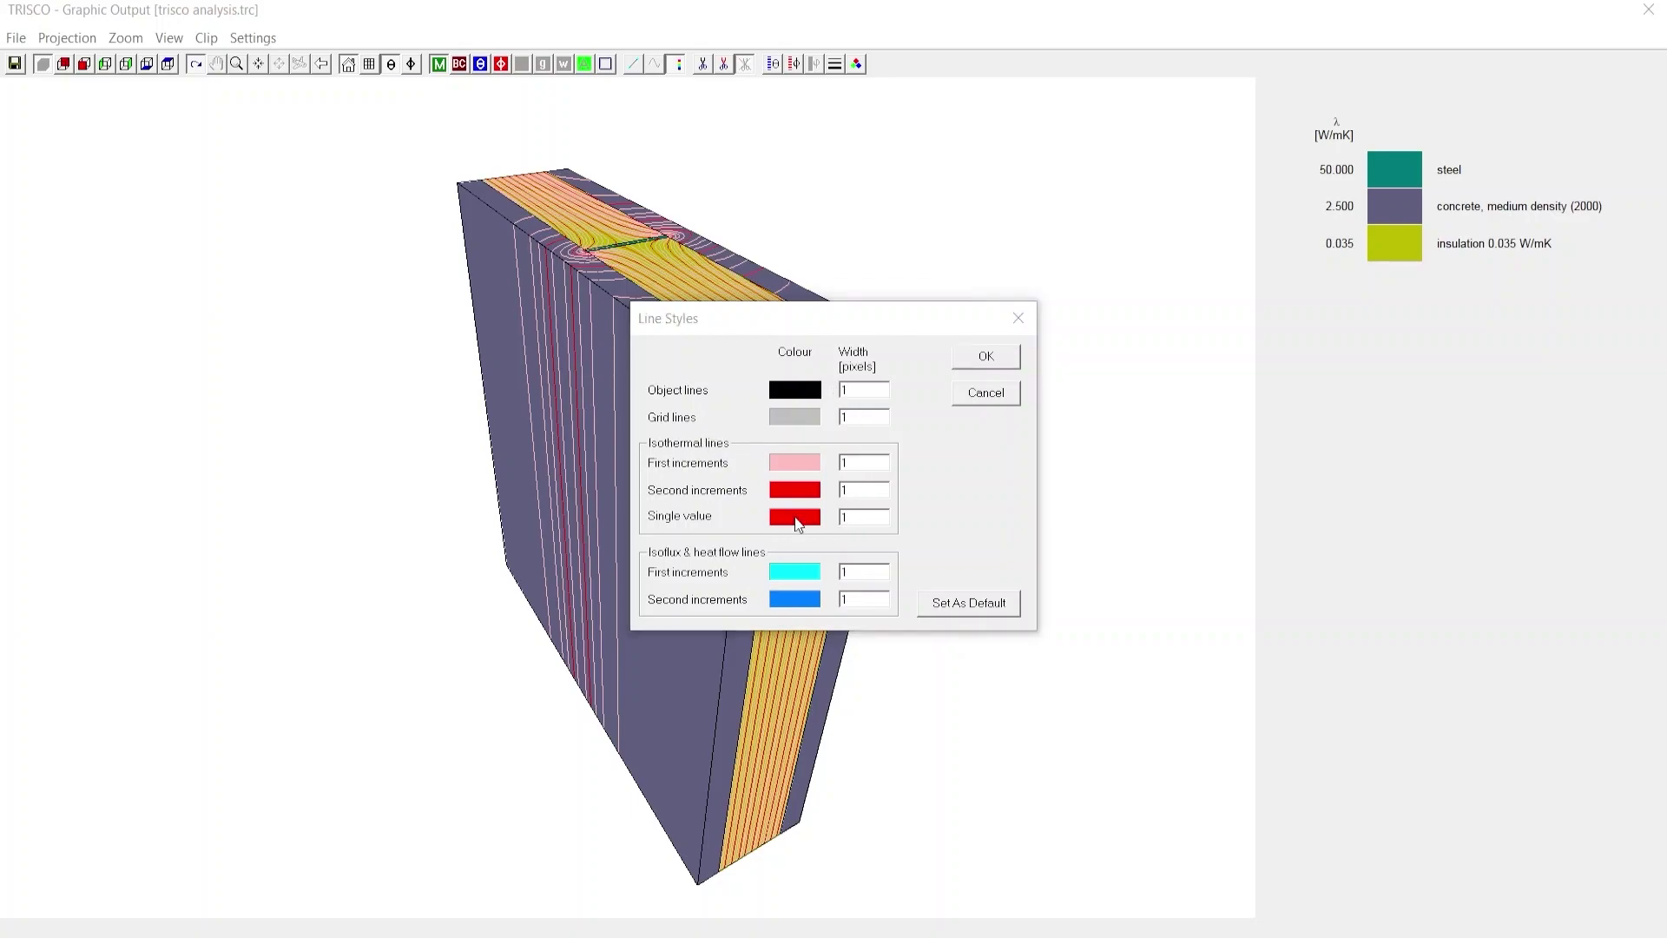
left_click(940, 379)
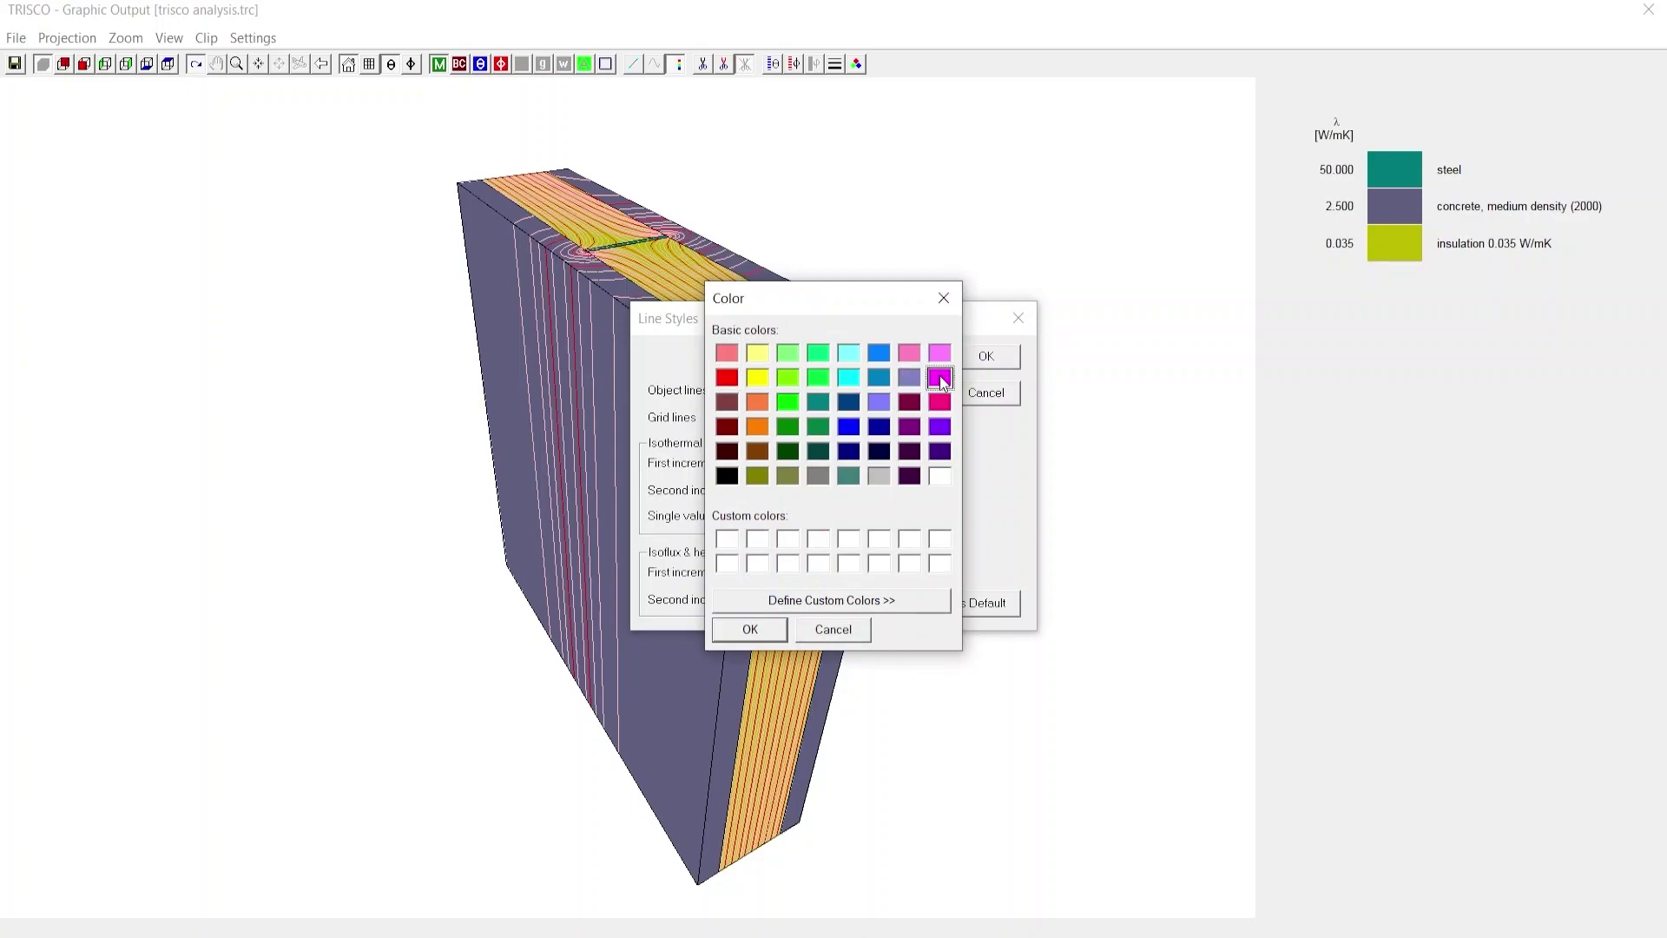
left_click(749, 629)
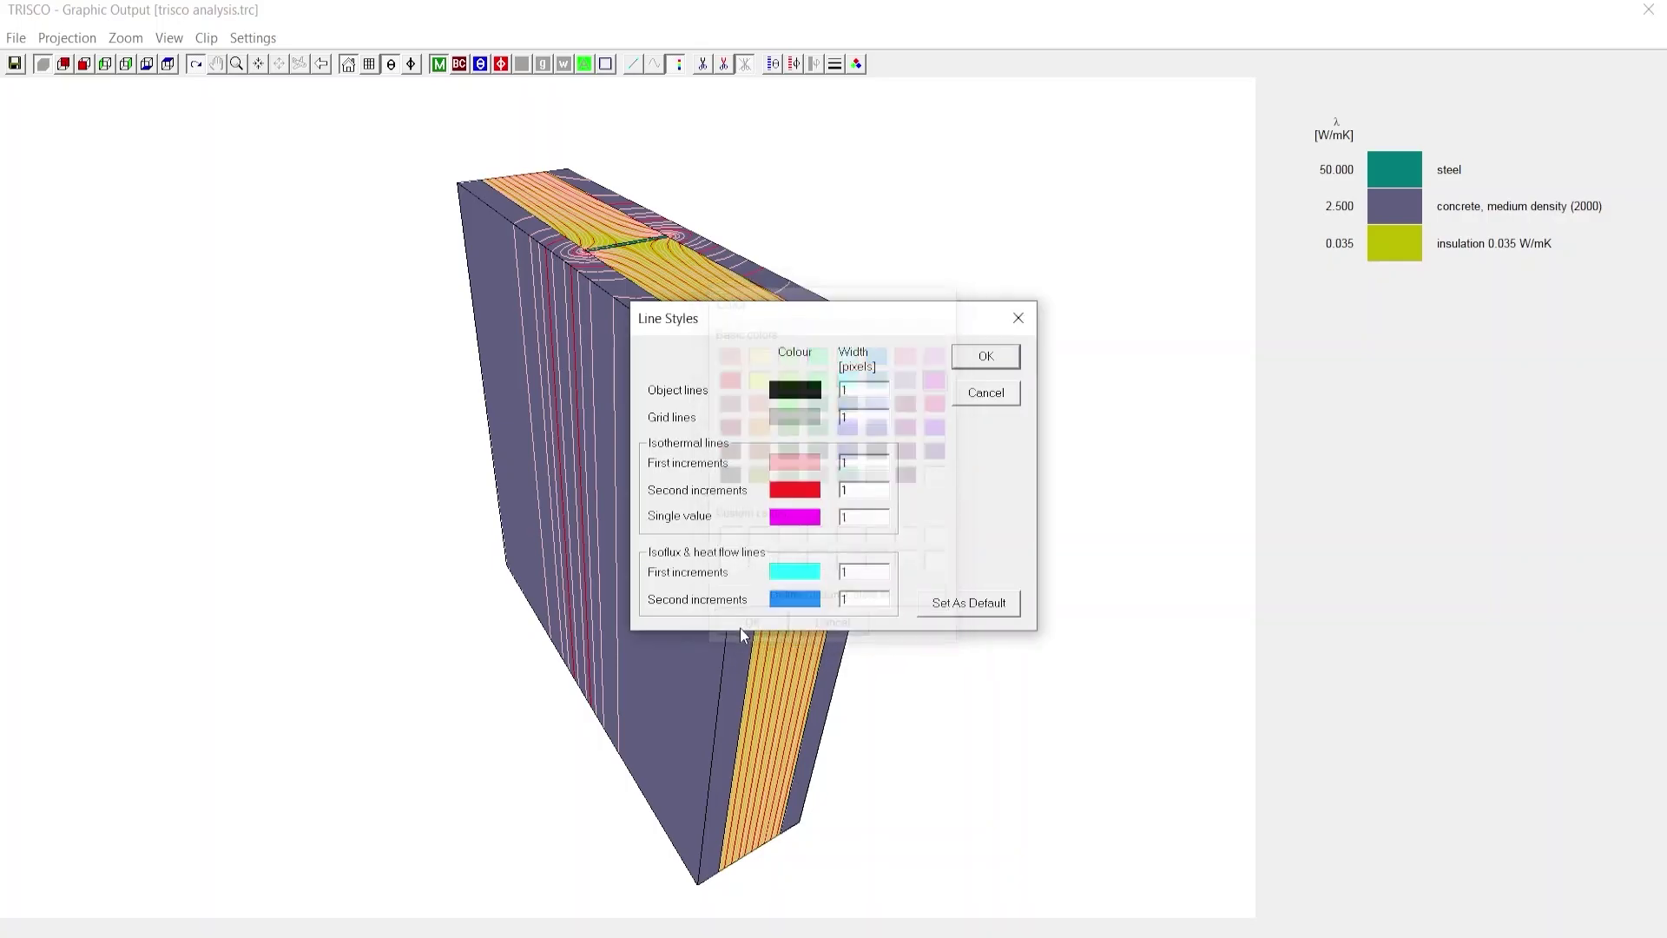
key("Tab")
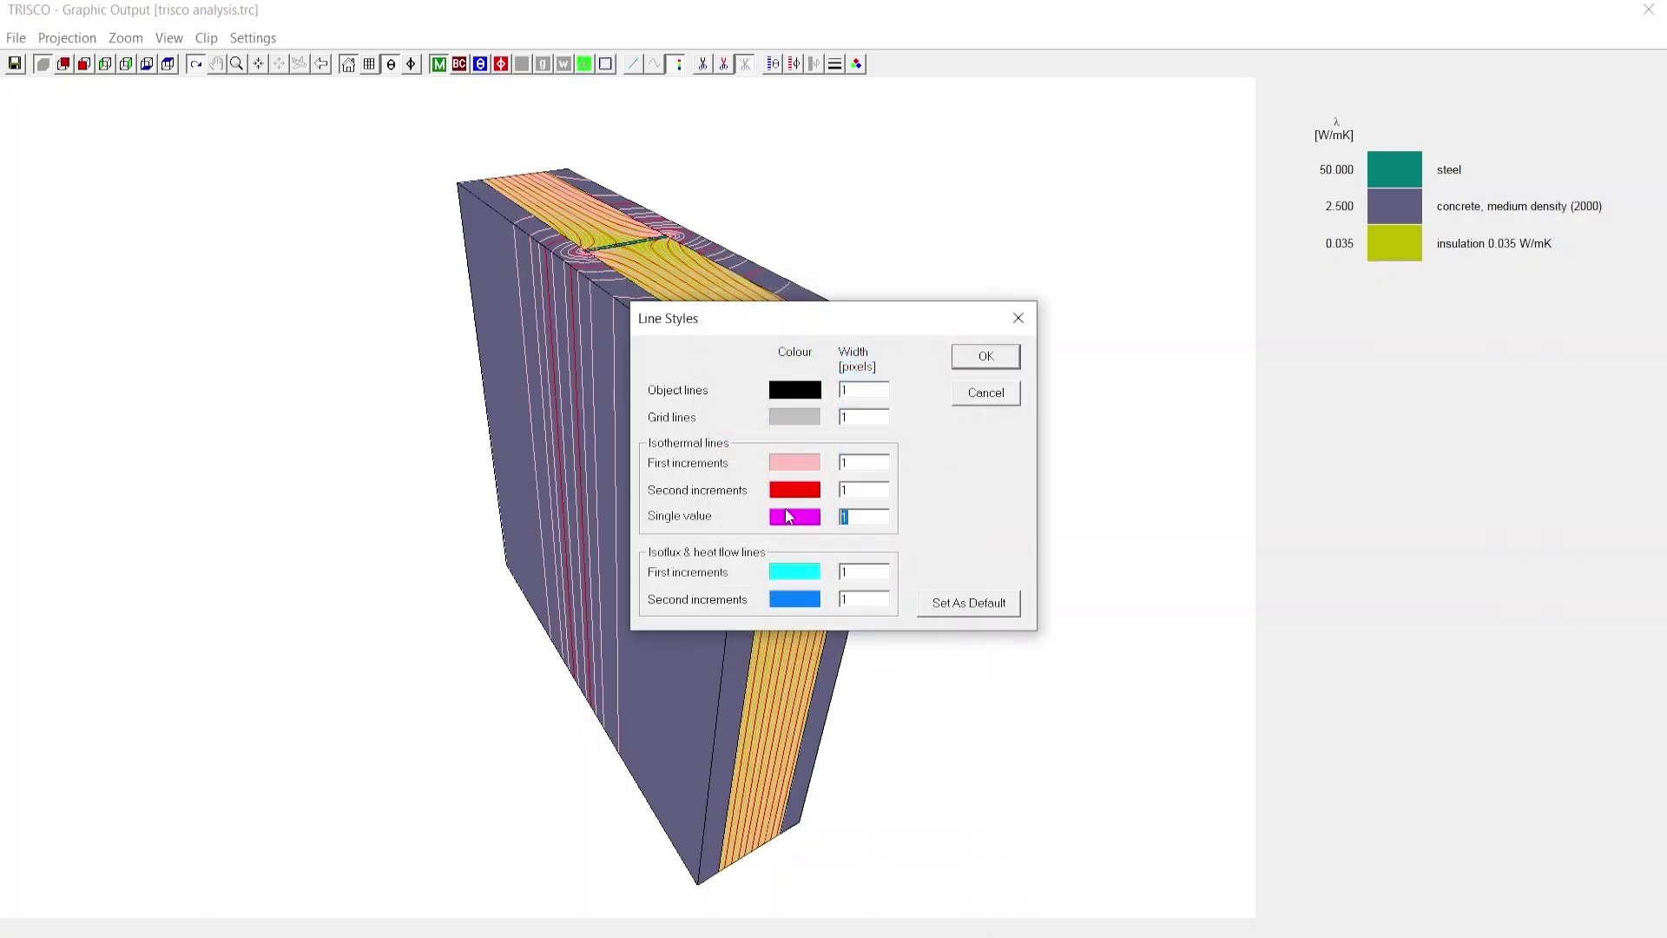
left_click(997, 356)
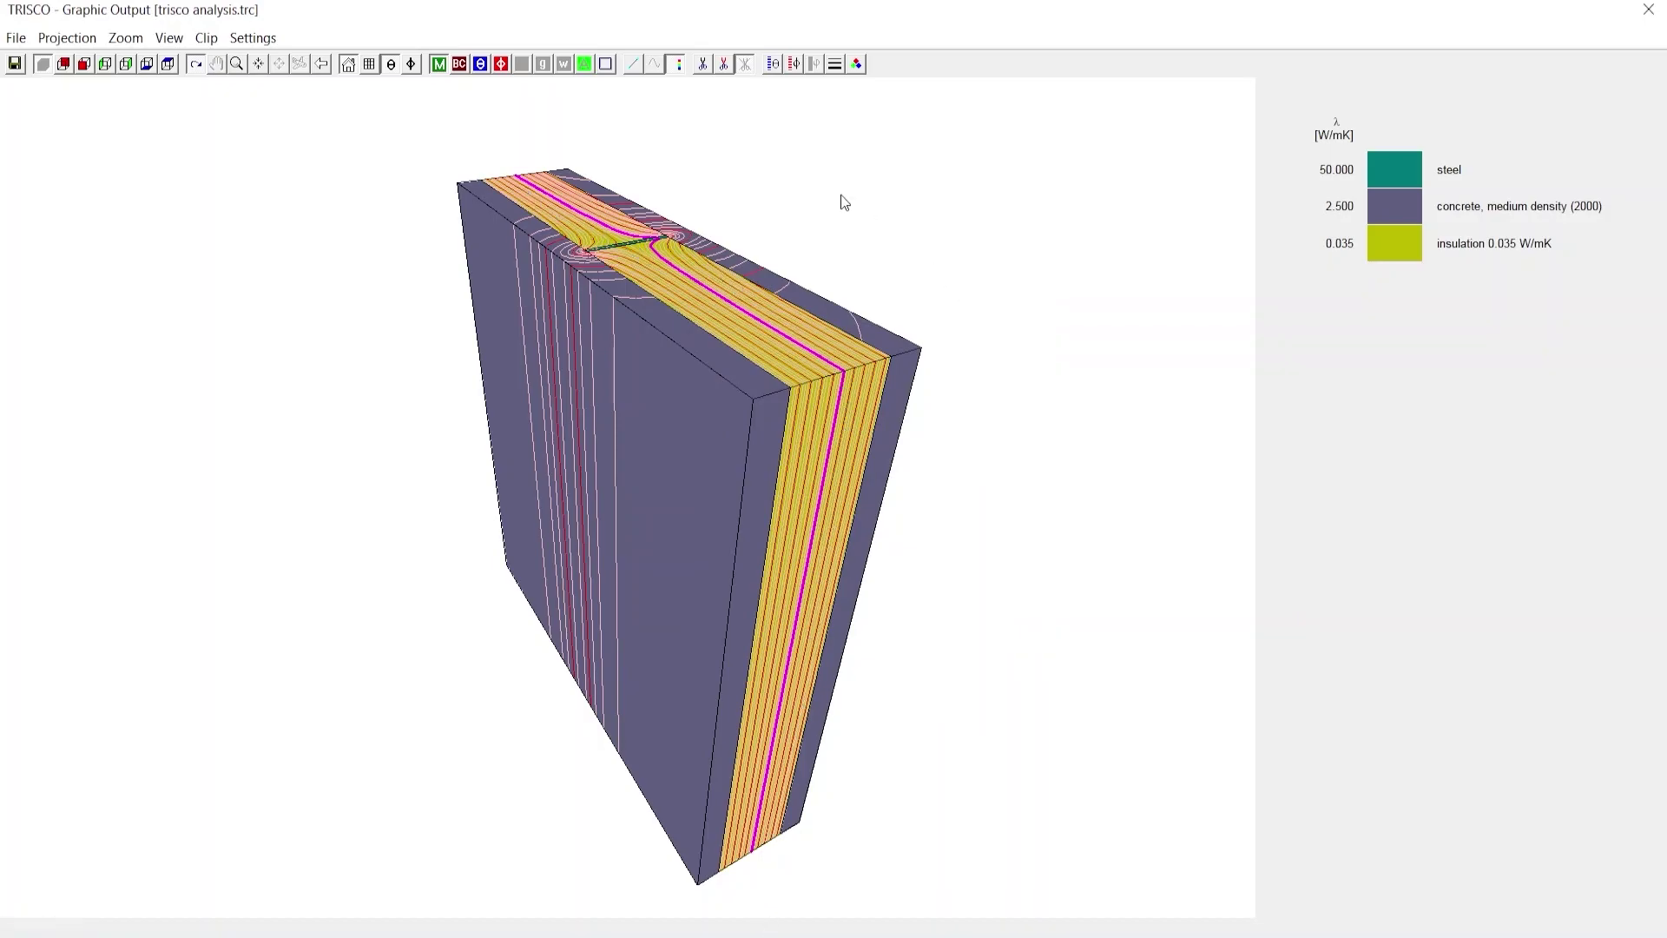
left_click(606, 64)
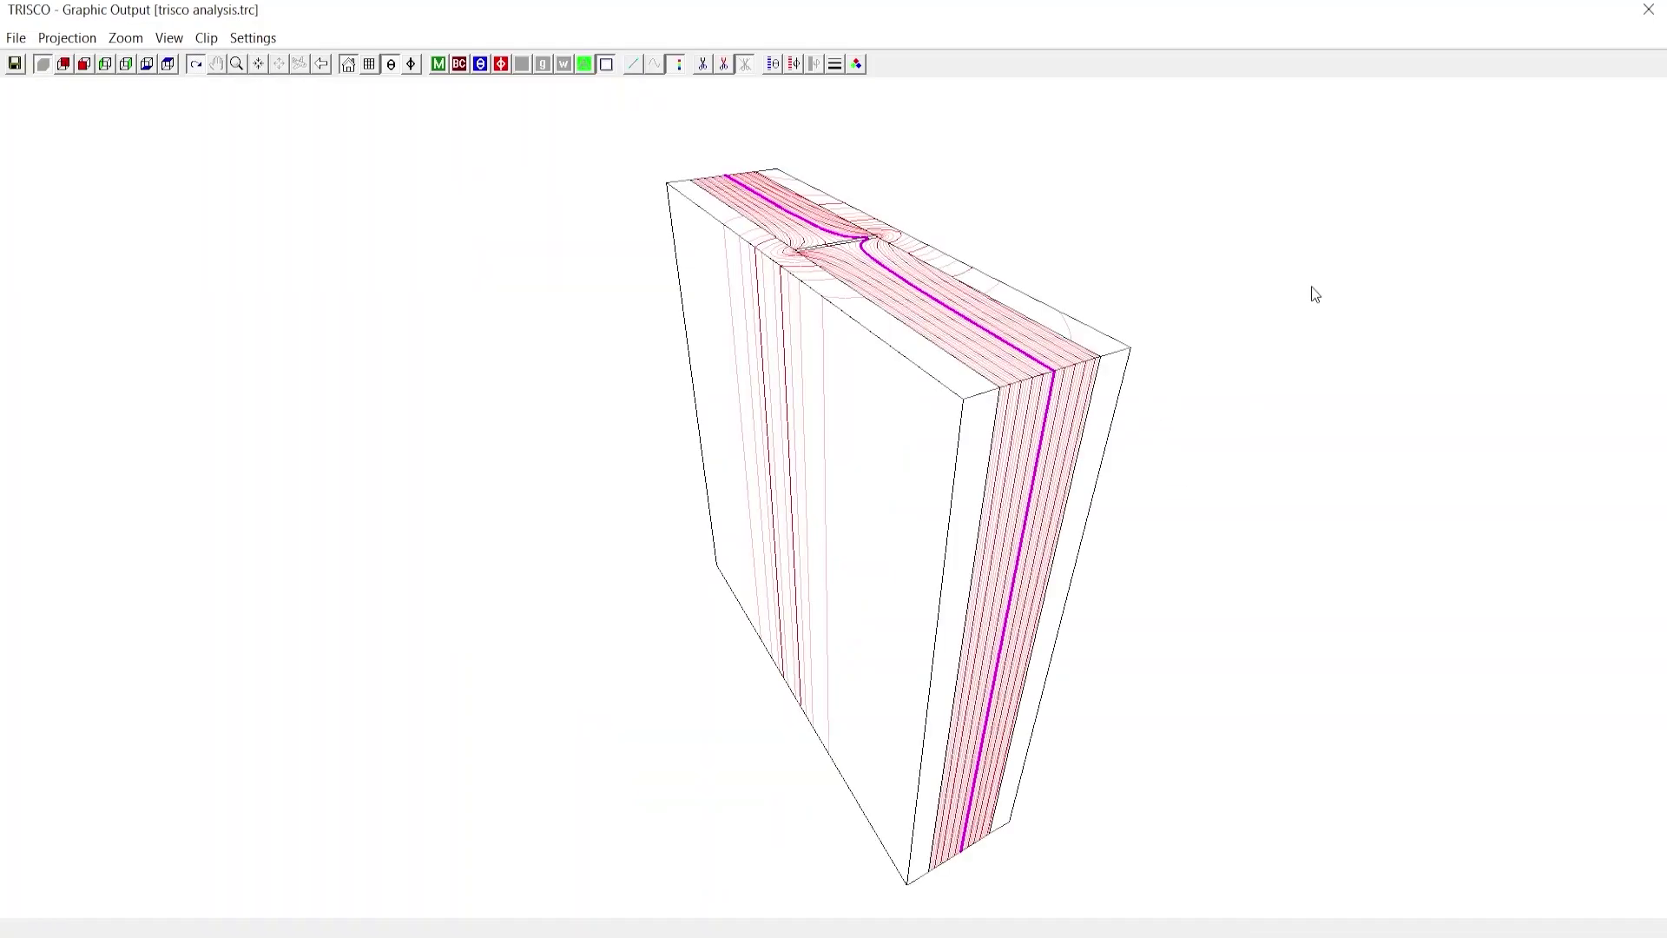
Back in the main model window, set the isotherm first increment to 0.5 °C
left_click(1648, 10)
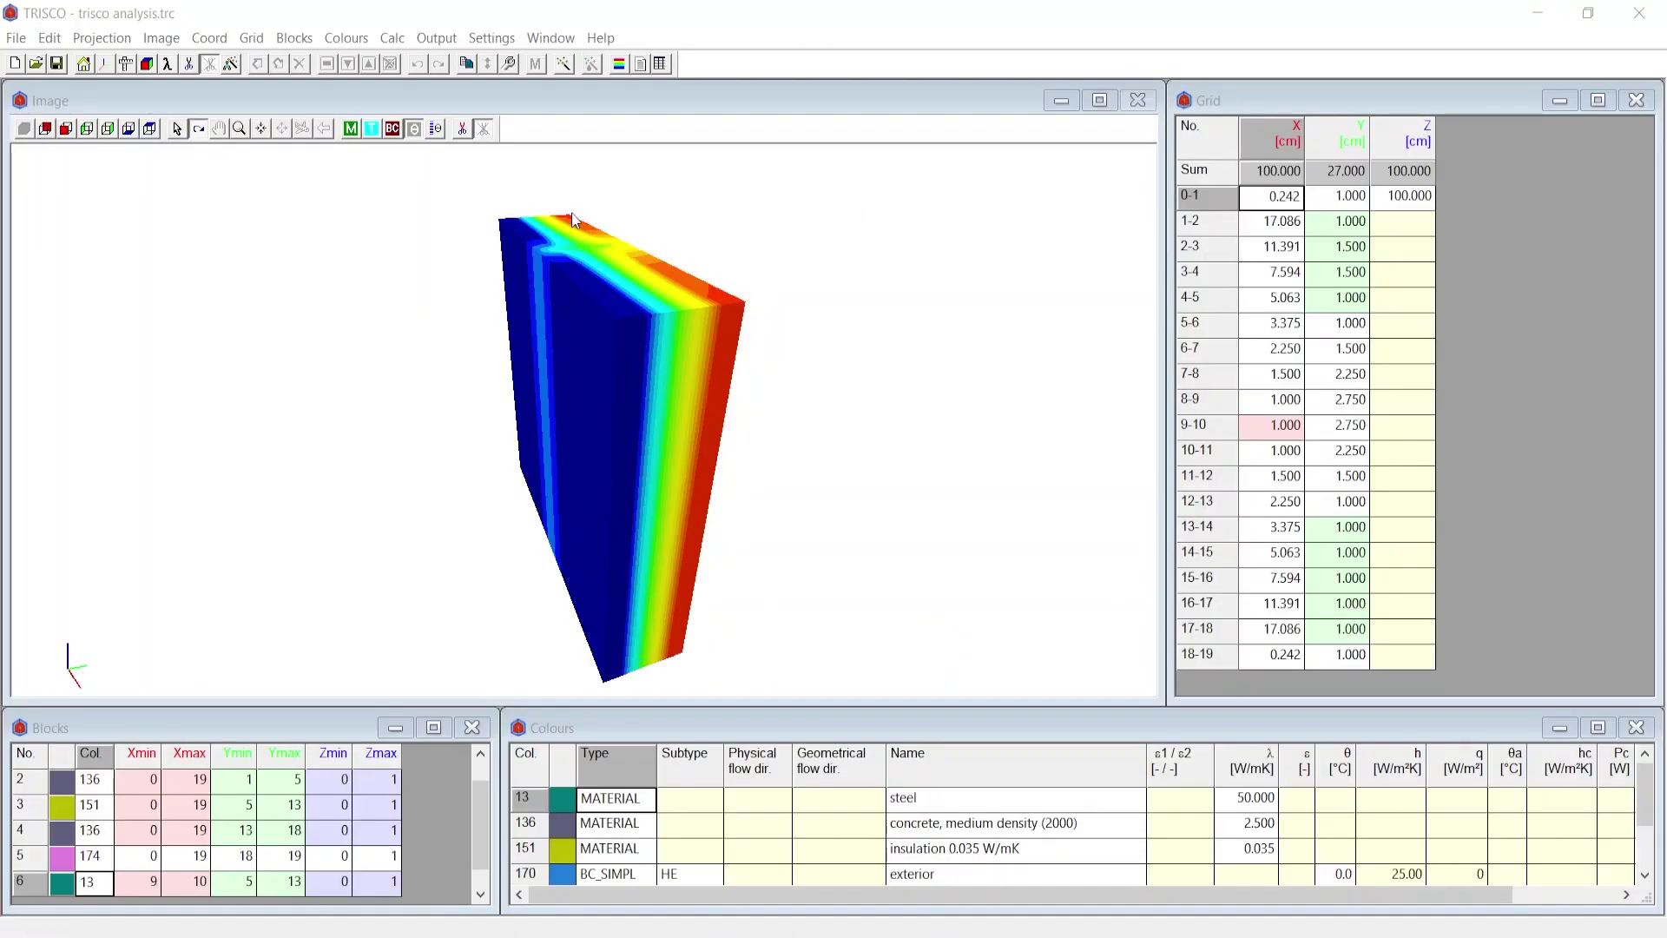
left_click(436, 130)
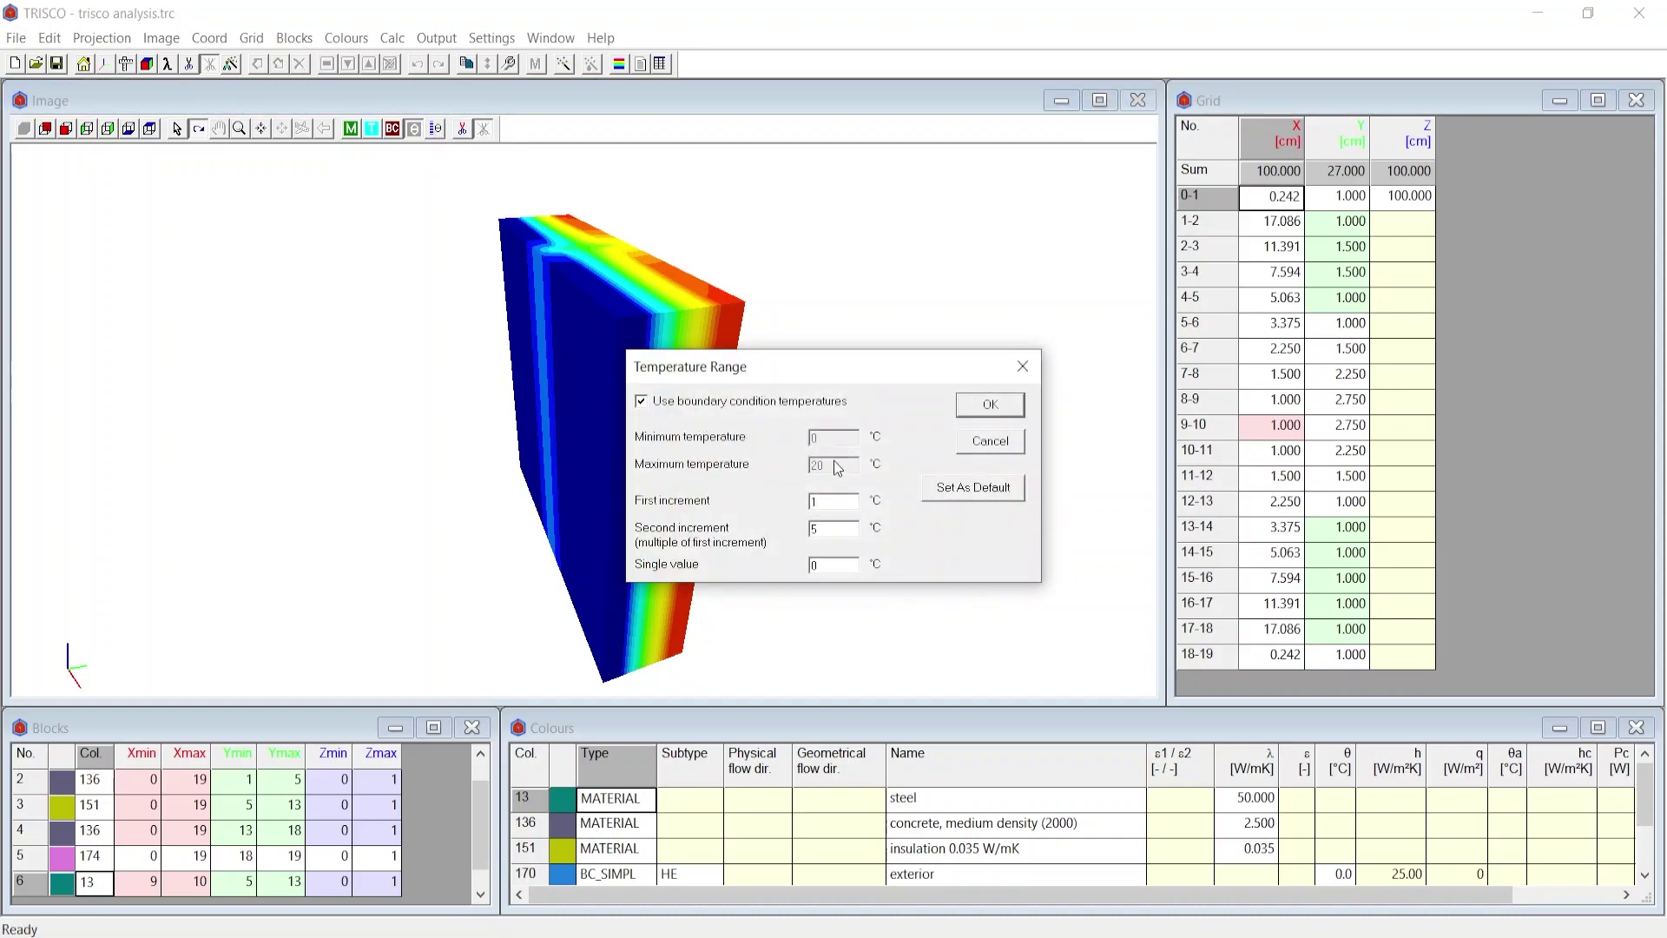
double_click(832, 501)
type("0.5")
key("Return")
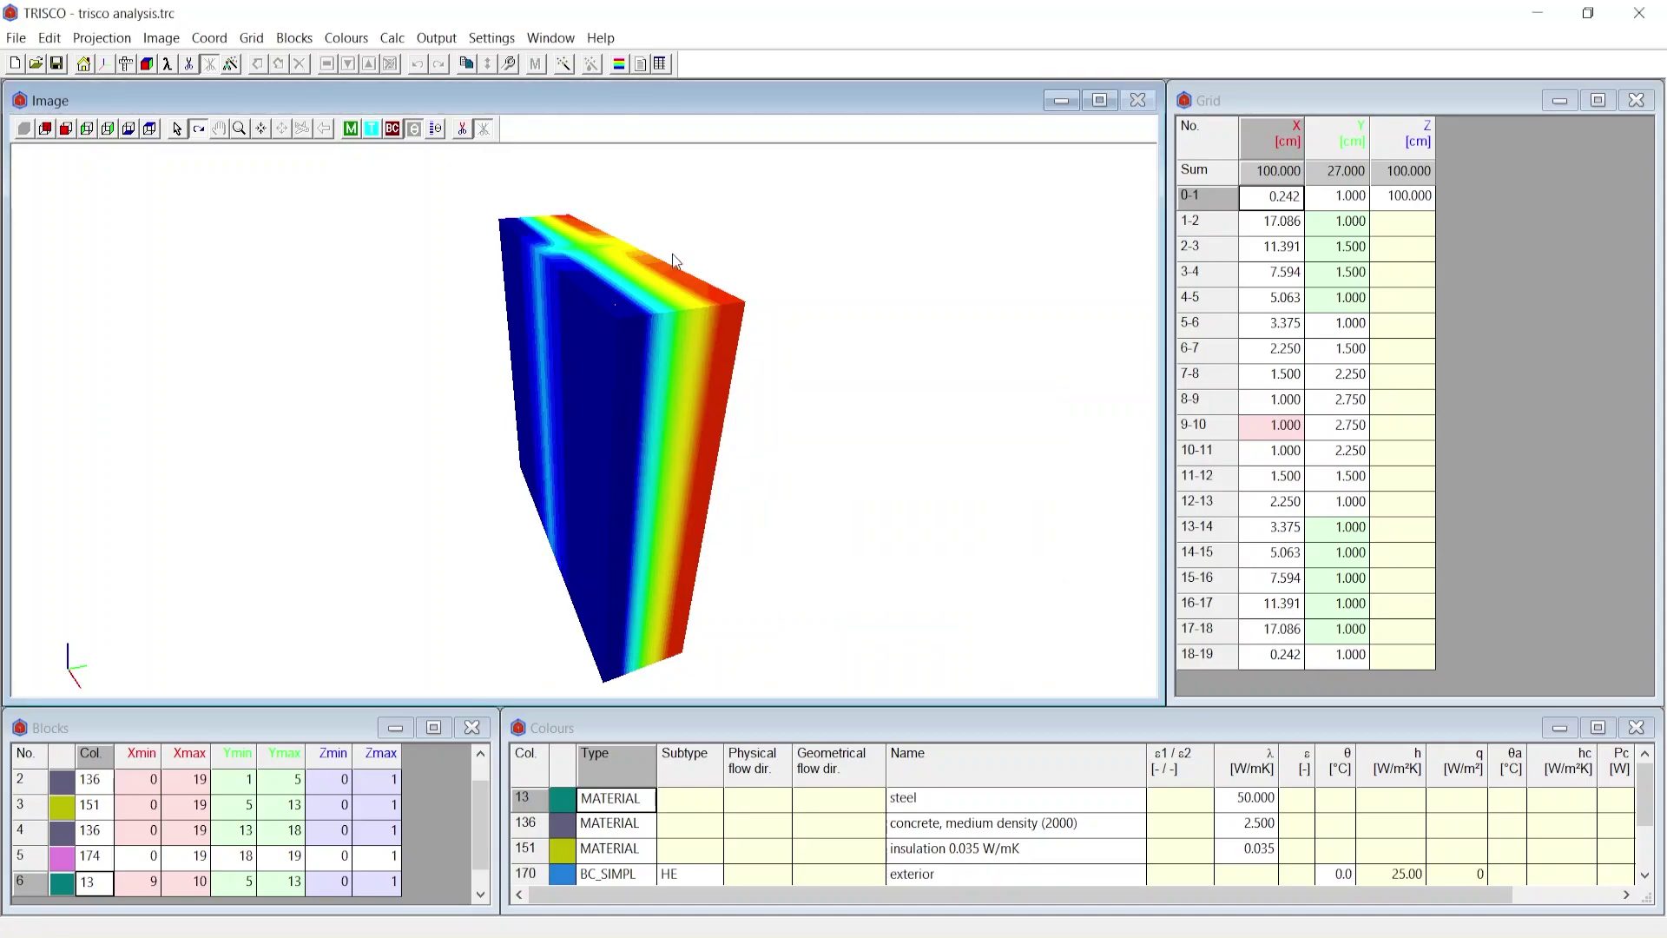
scroll(672, 254, "up", 3)
scroll(673, 314, "down", 3)
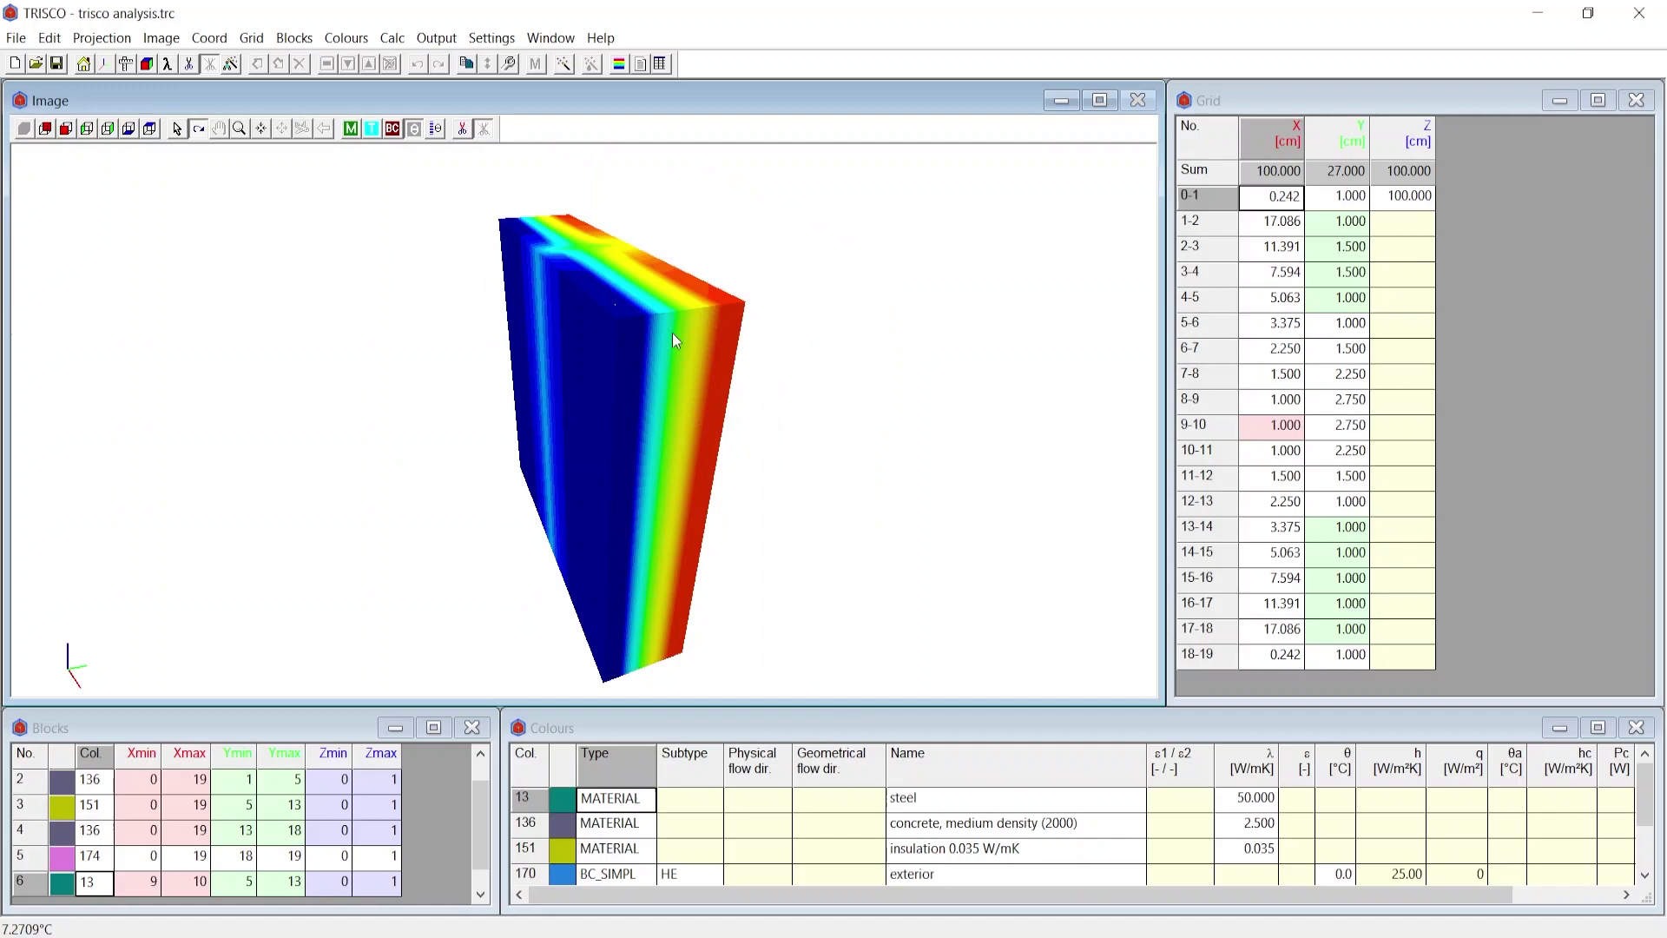
Switch to the Clip Colours table, hide the insulation layer and rotate the model
left_click(47, 38)
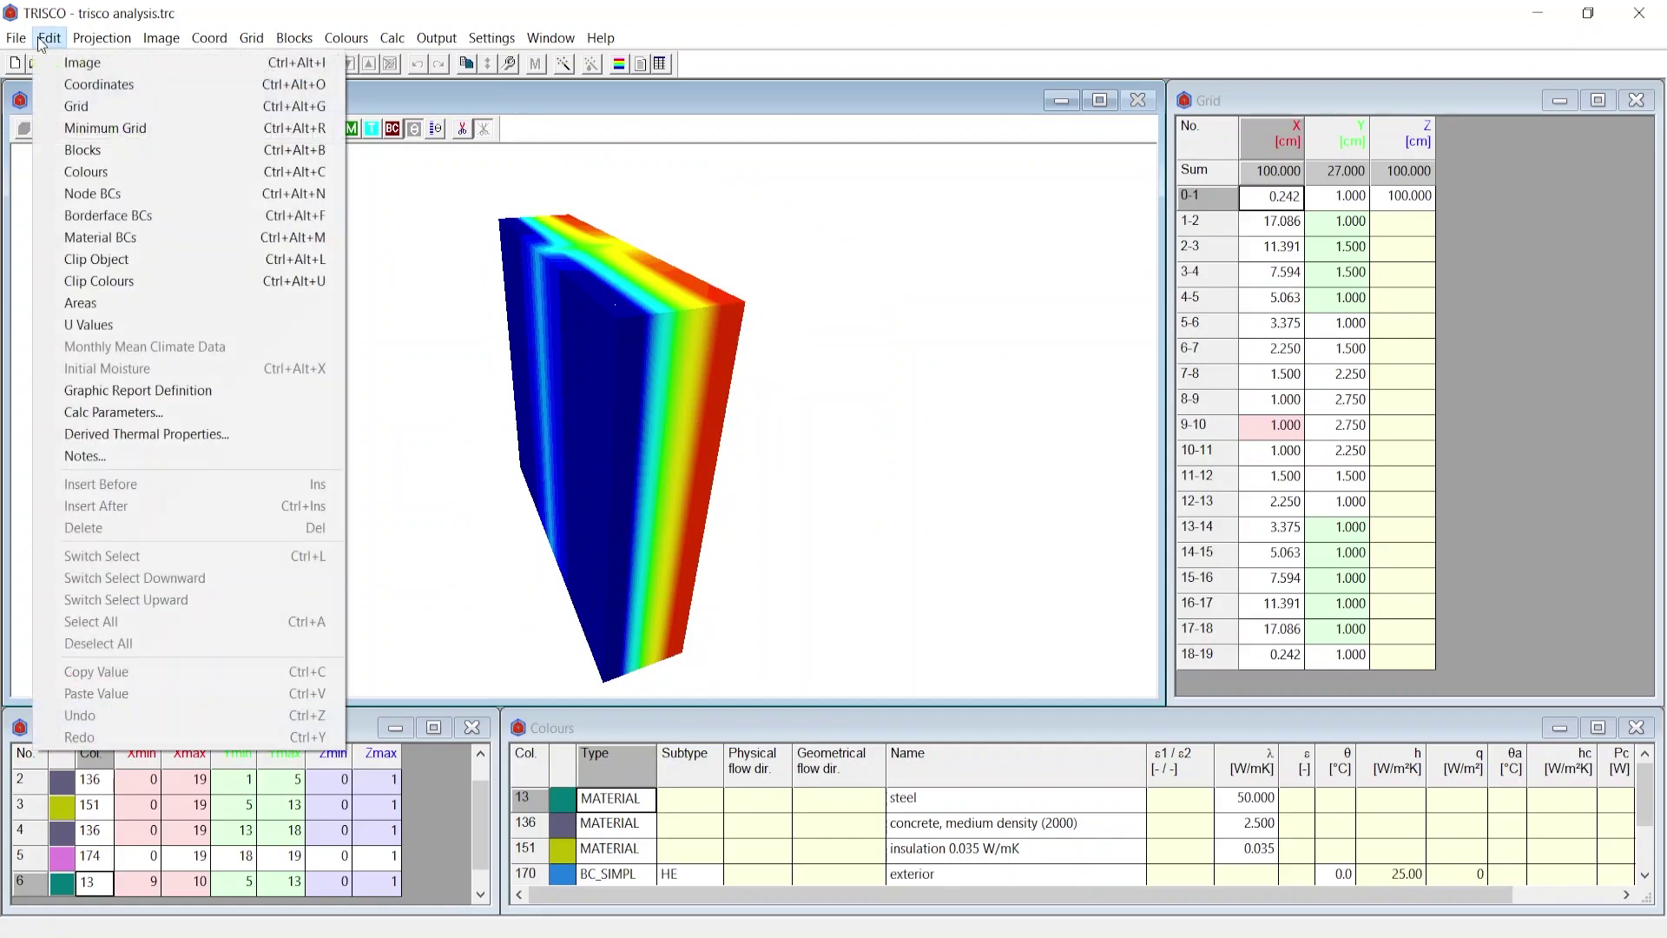
left_click(96, 281)
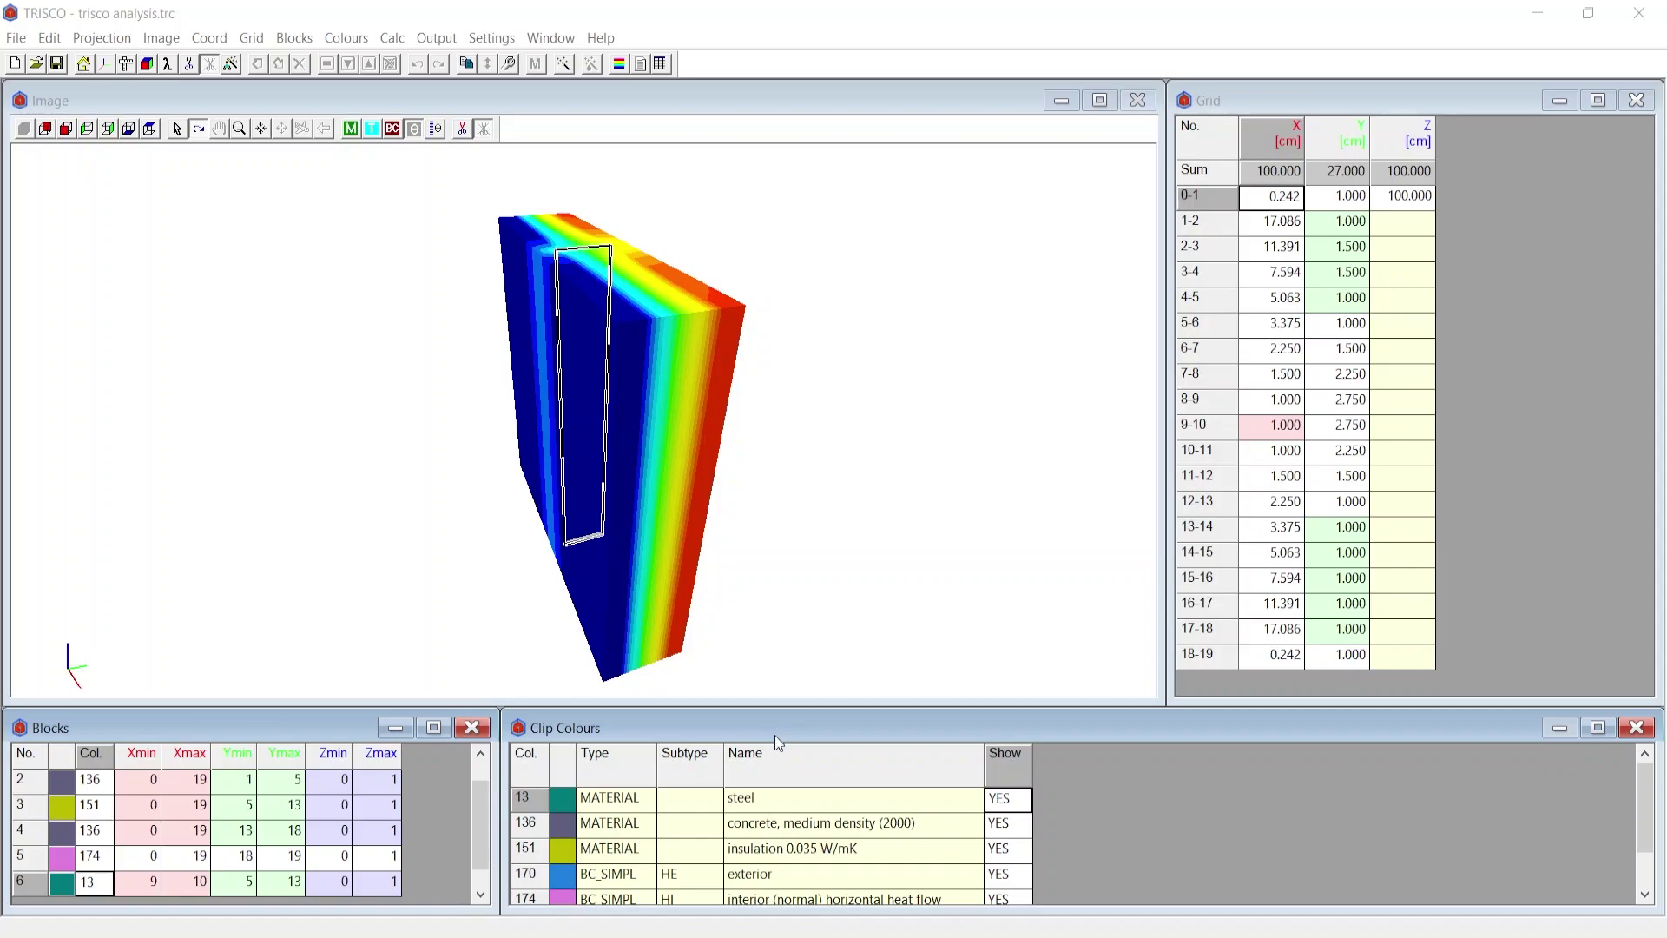
left_click(1007, 858)
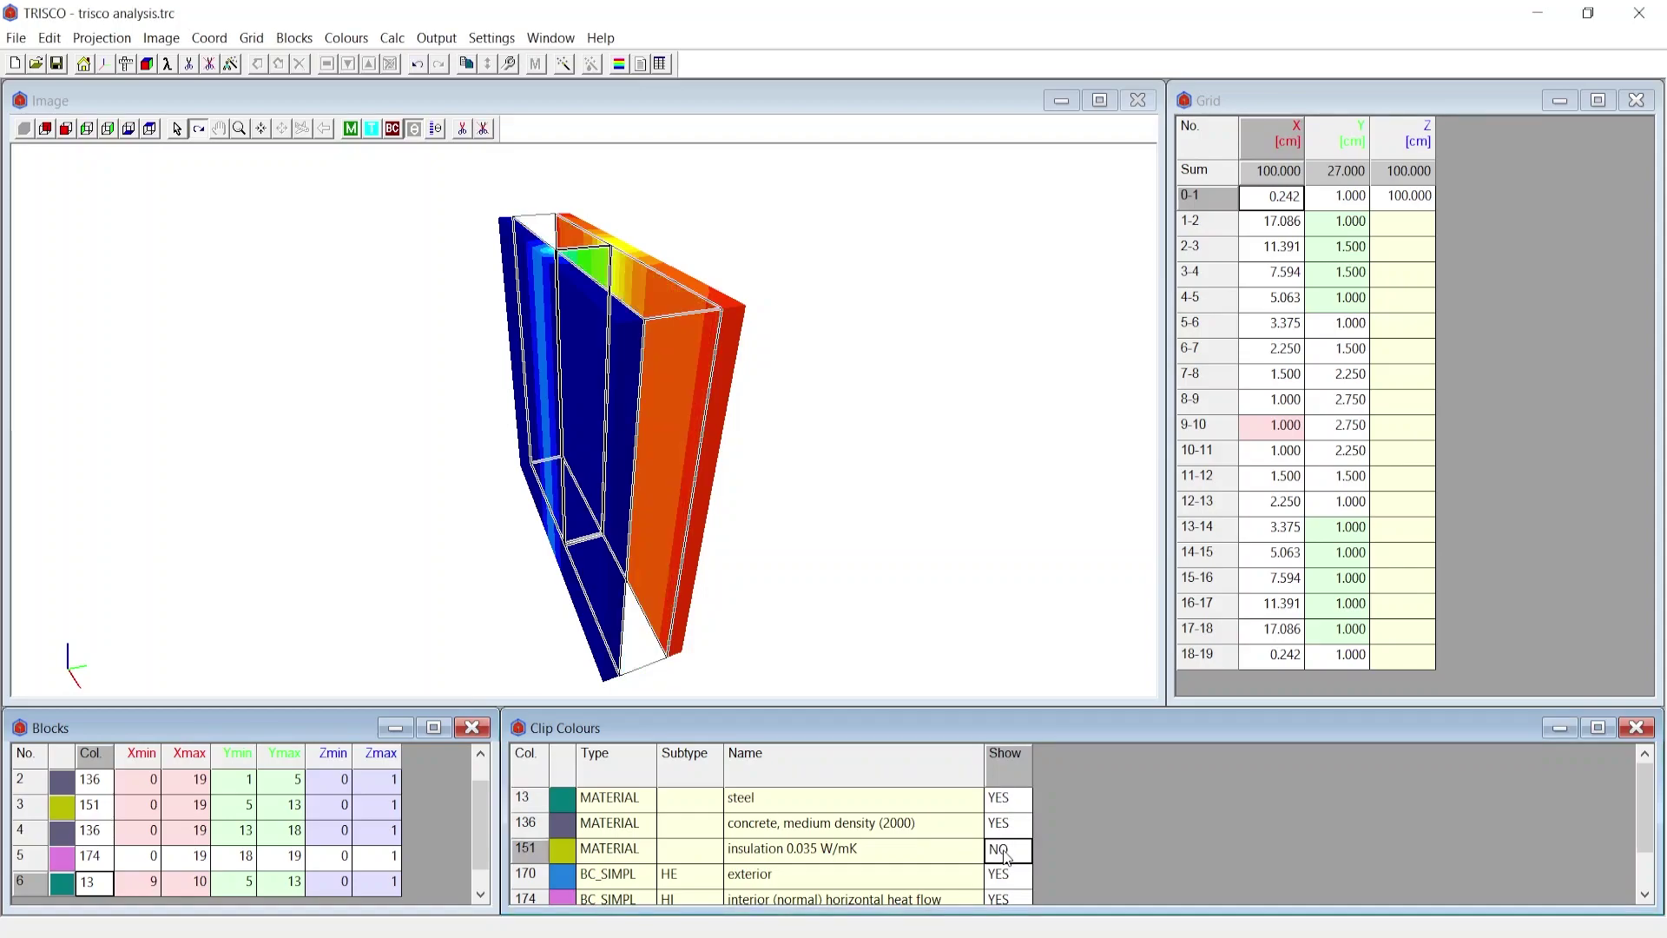
left_click_drag(600, 376, 539, 261)
Toggle the Clip Colour tool, then set insulation Show back to YES
left_click(462, 128)
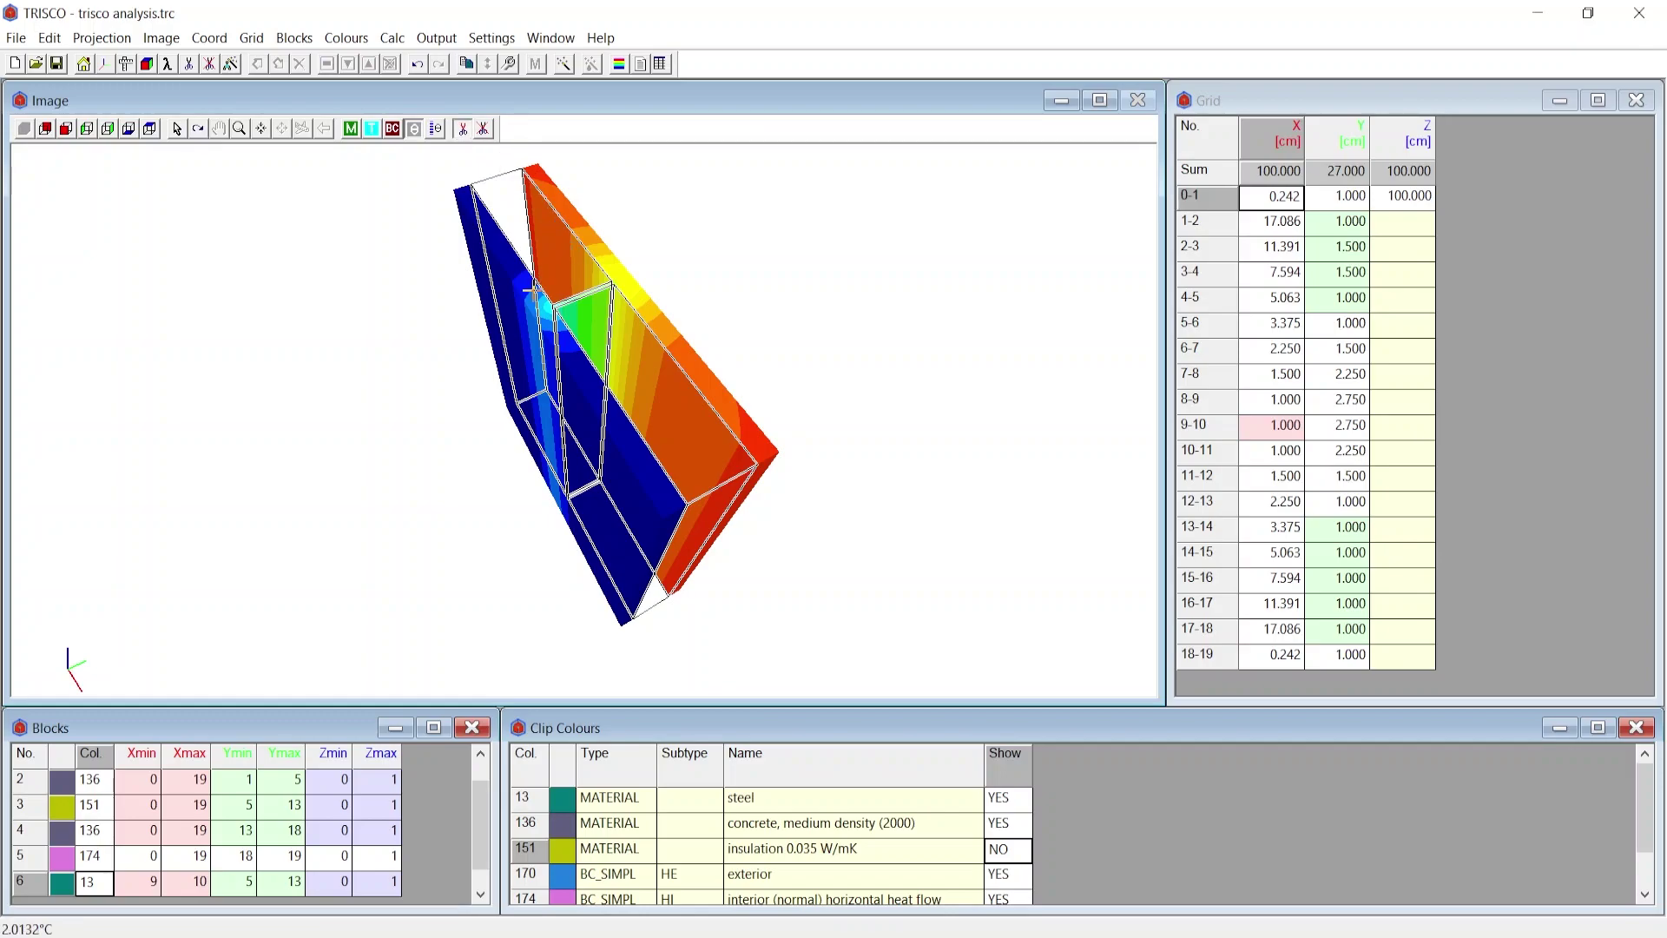
left_click(465, 132)
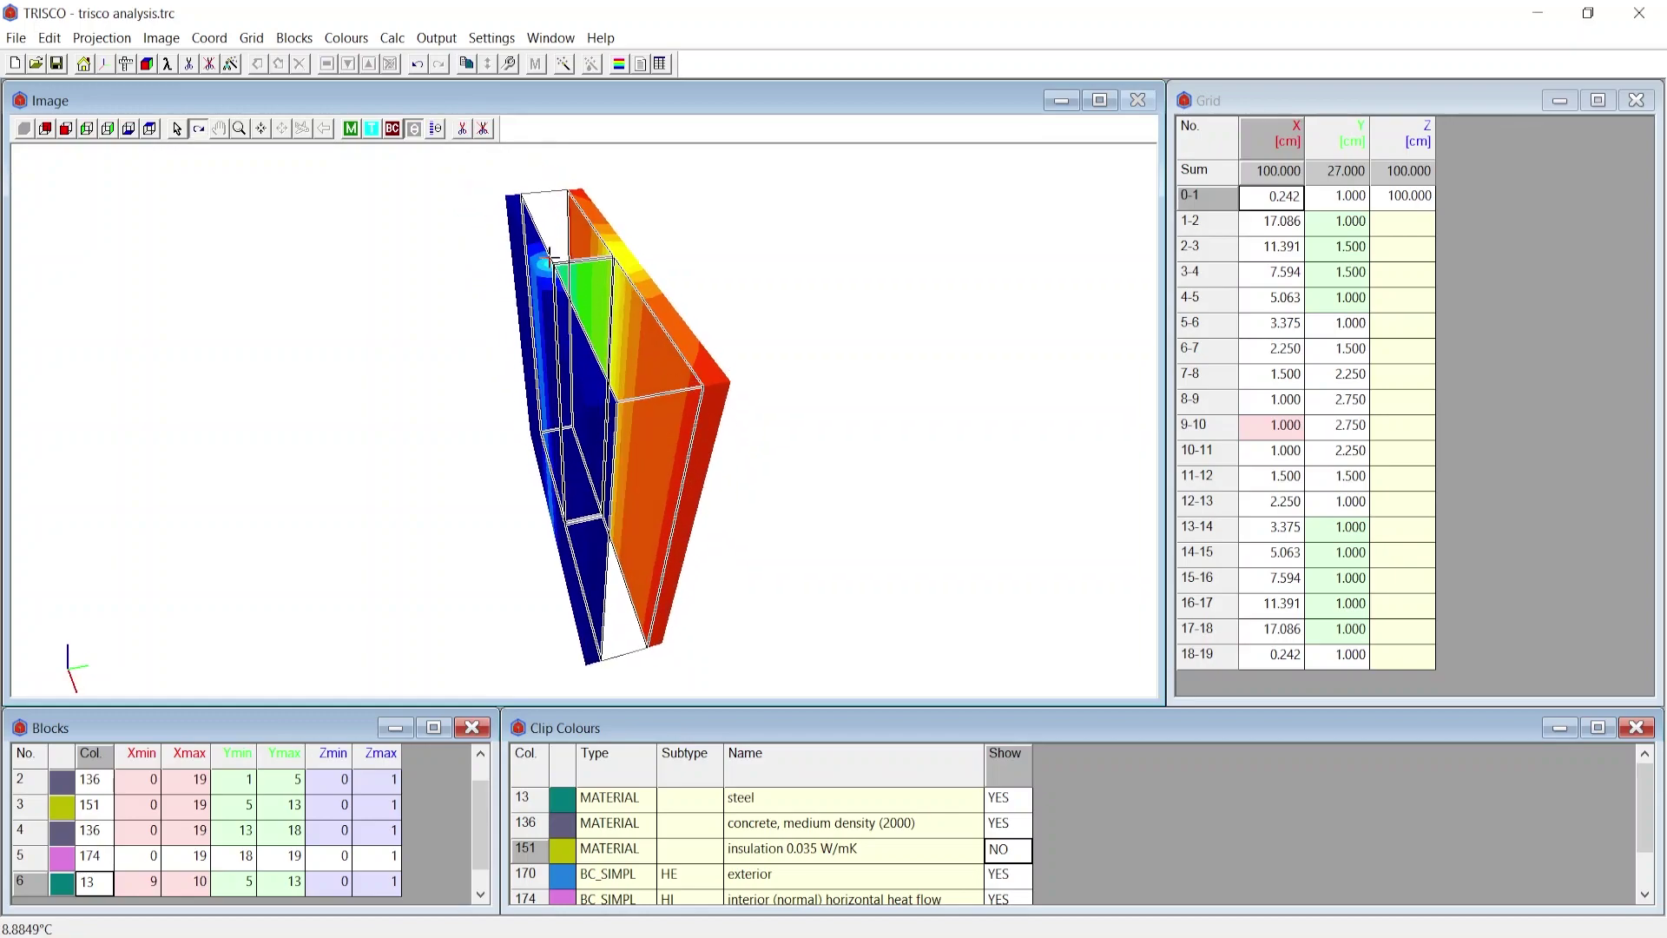
scroll(552, 239, "up", 2)
scroll(555, 244, "down", 2)
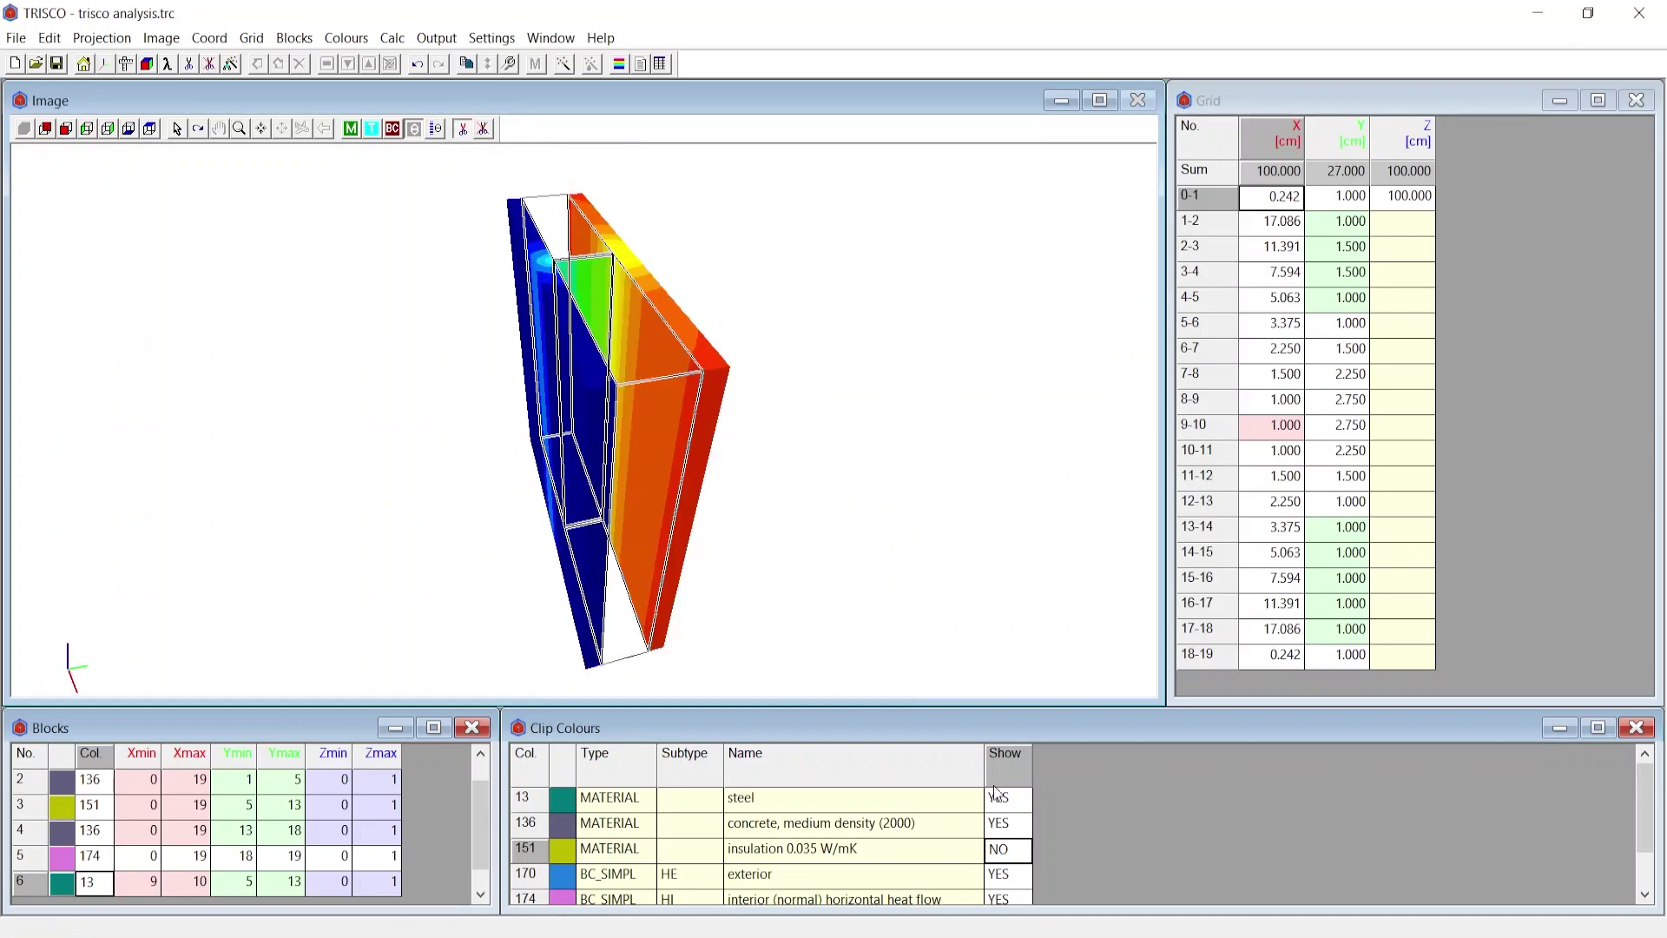
left_click(1007, 848)
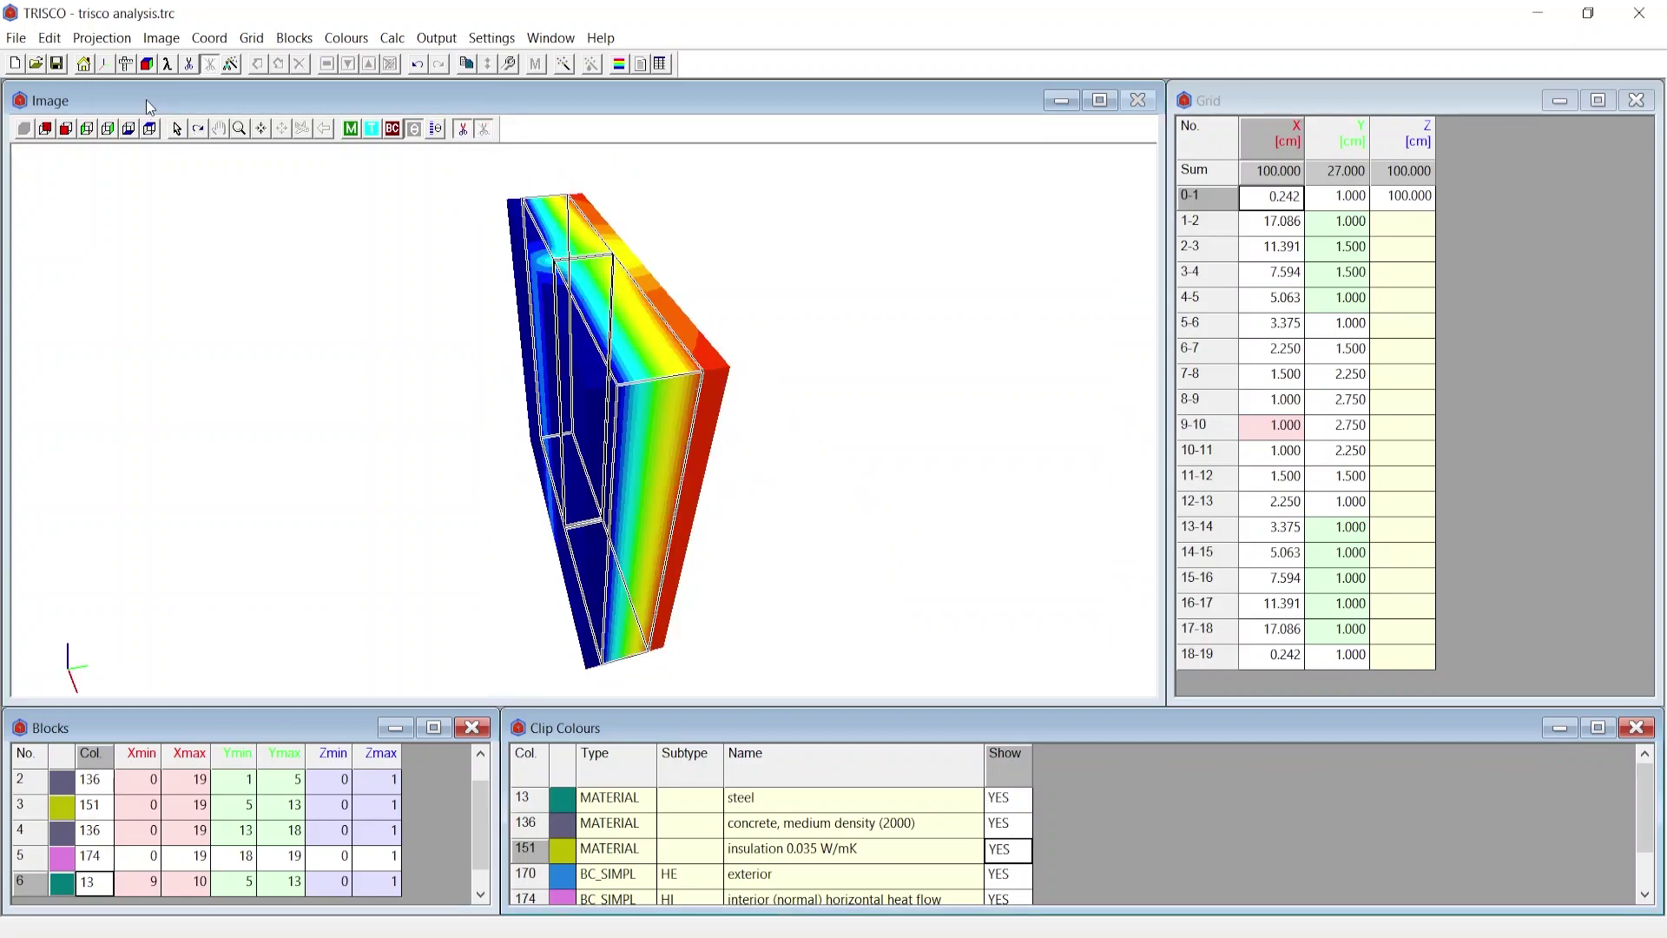
Clip the model to a maximum X of 11 so only grid lines 0–11 of the wall show
left_click(51, 39)
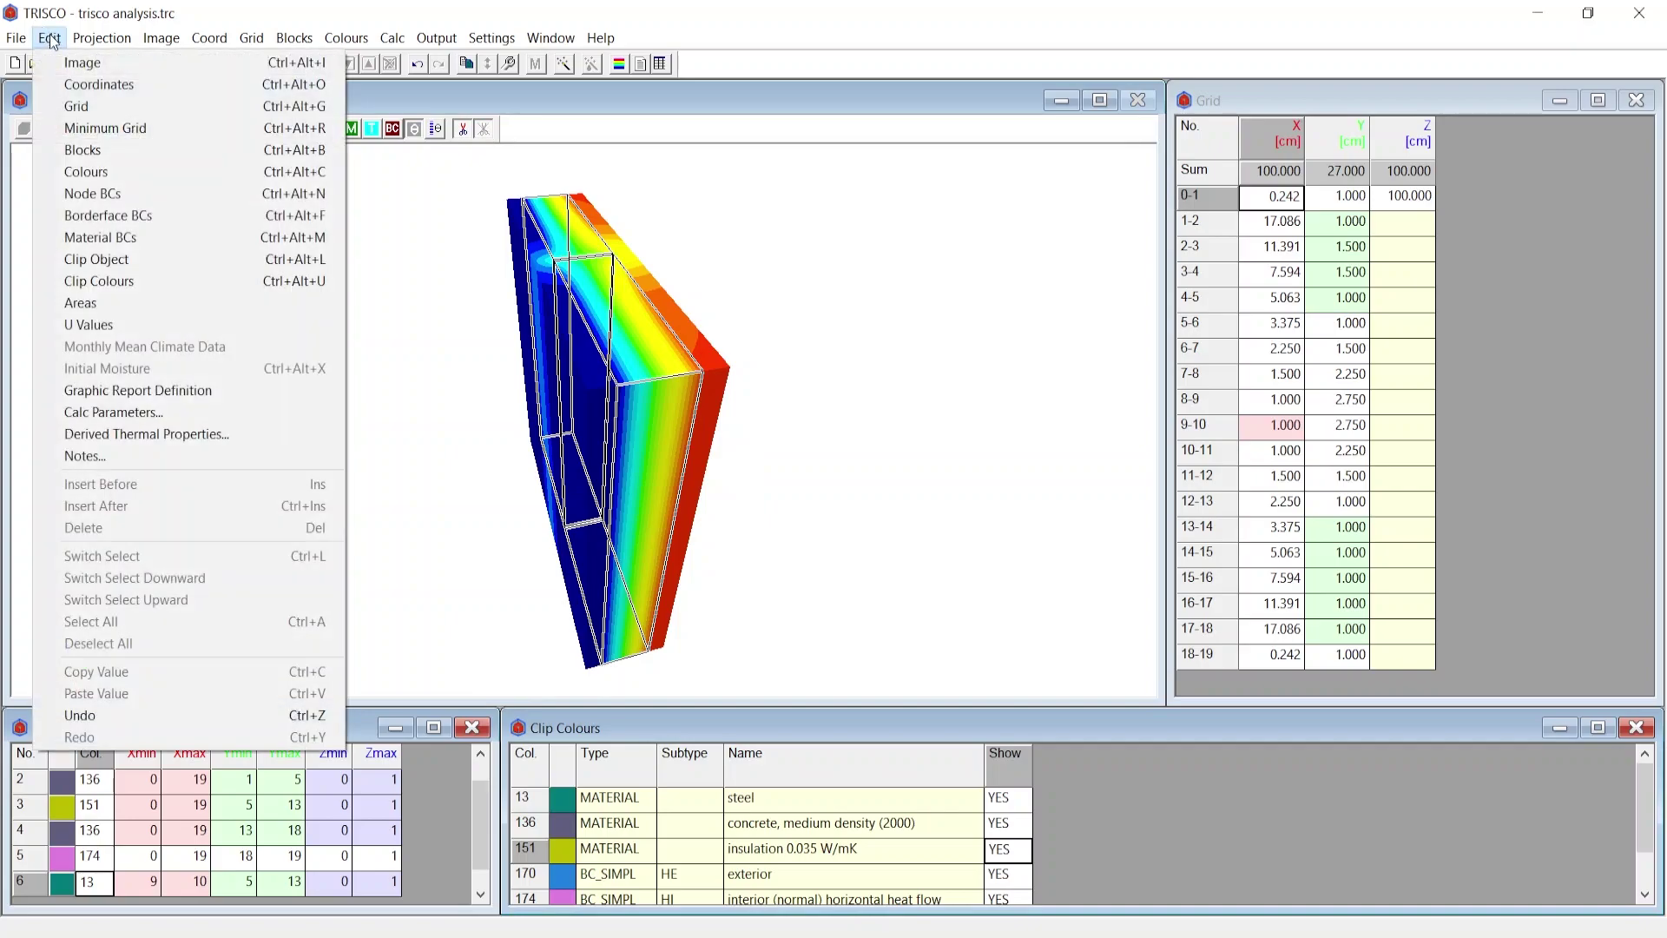
left_click(123, 261)
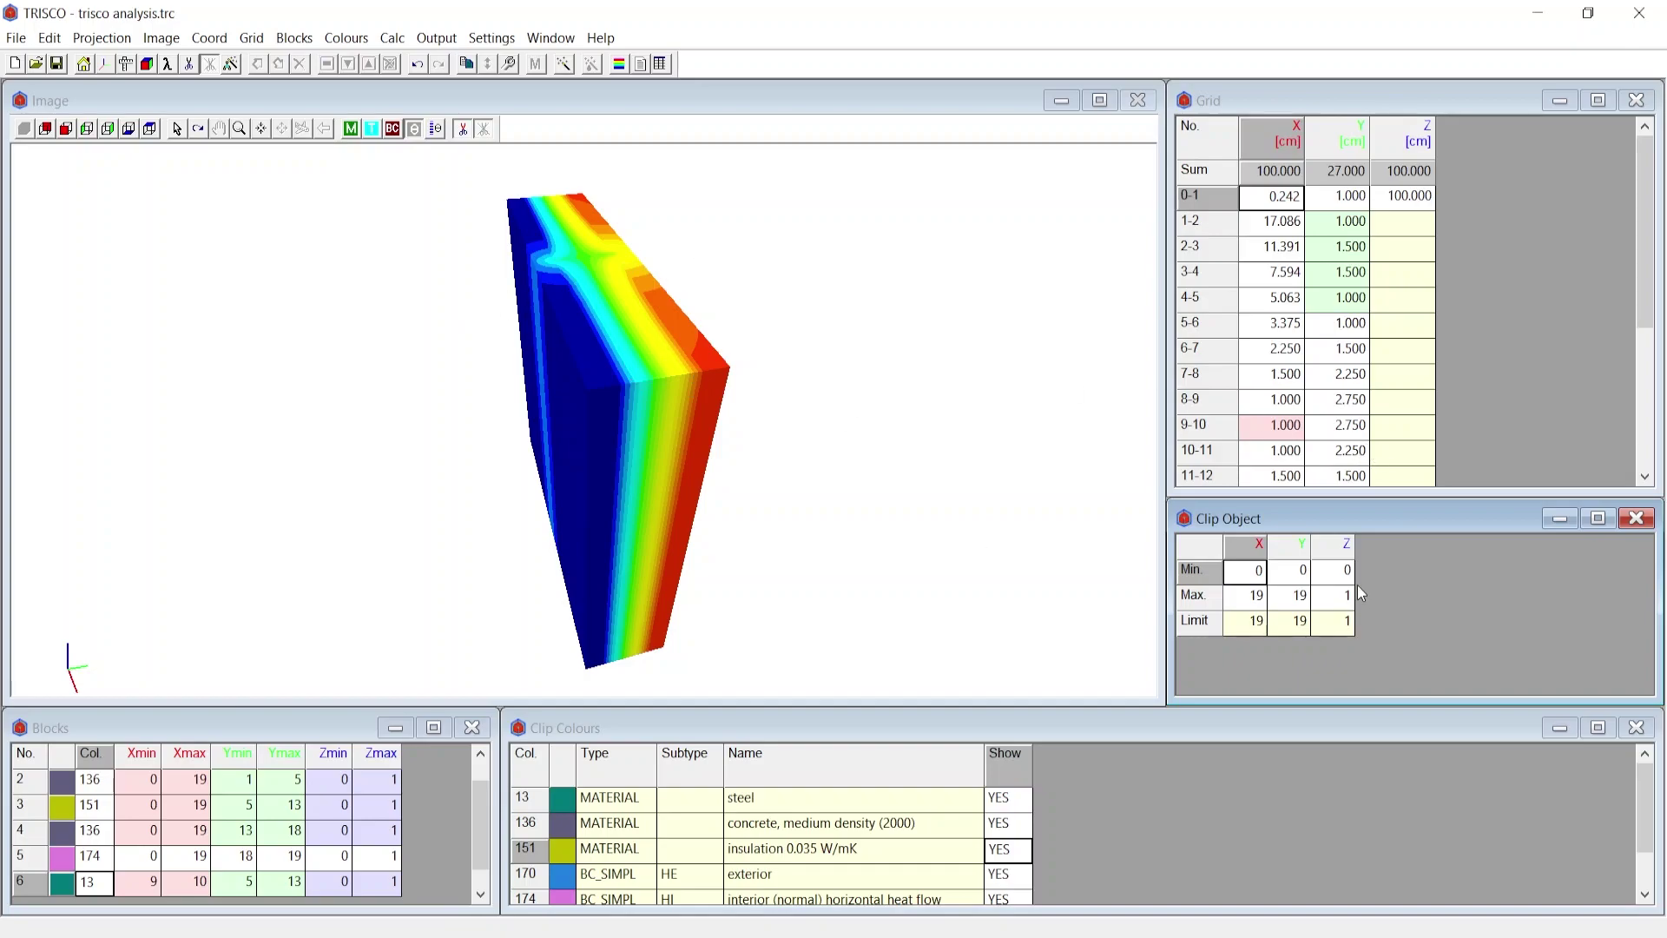
scroll(1246, 629, "down", 3)
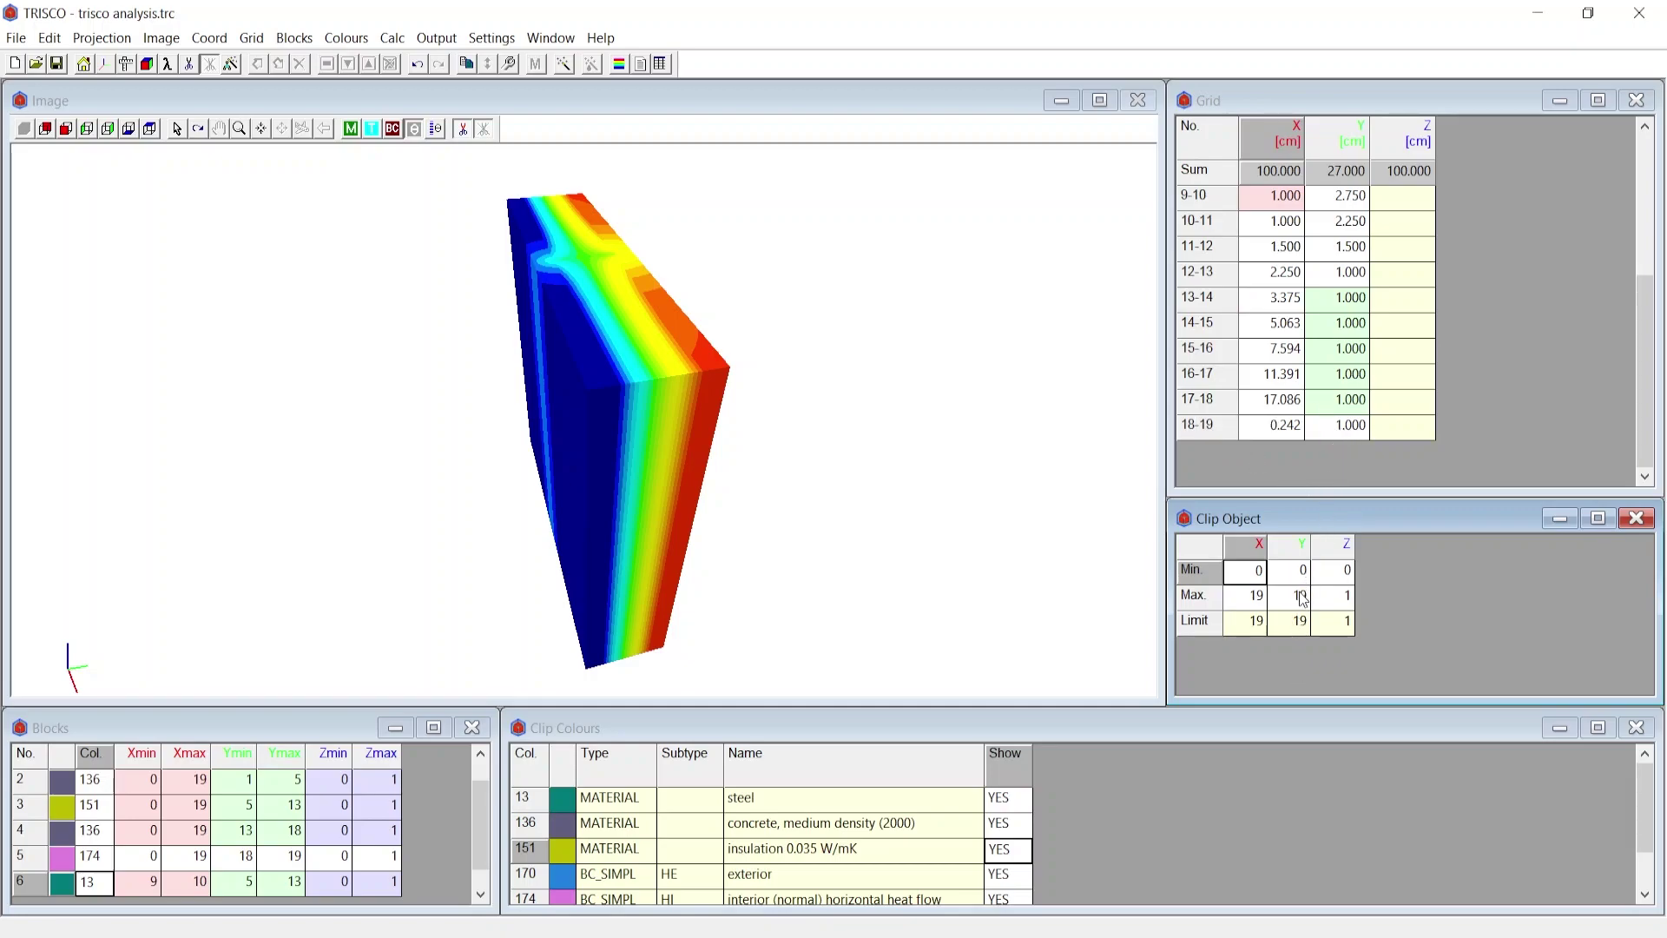
left_click(1254, 599)
type("11")
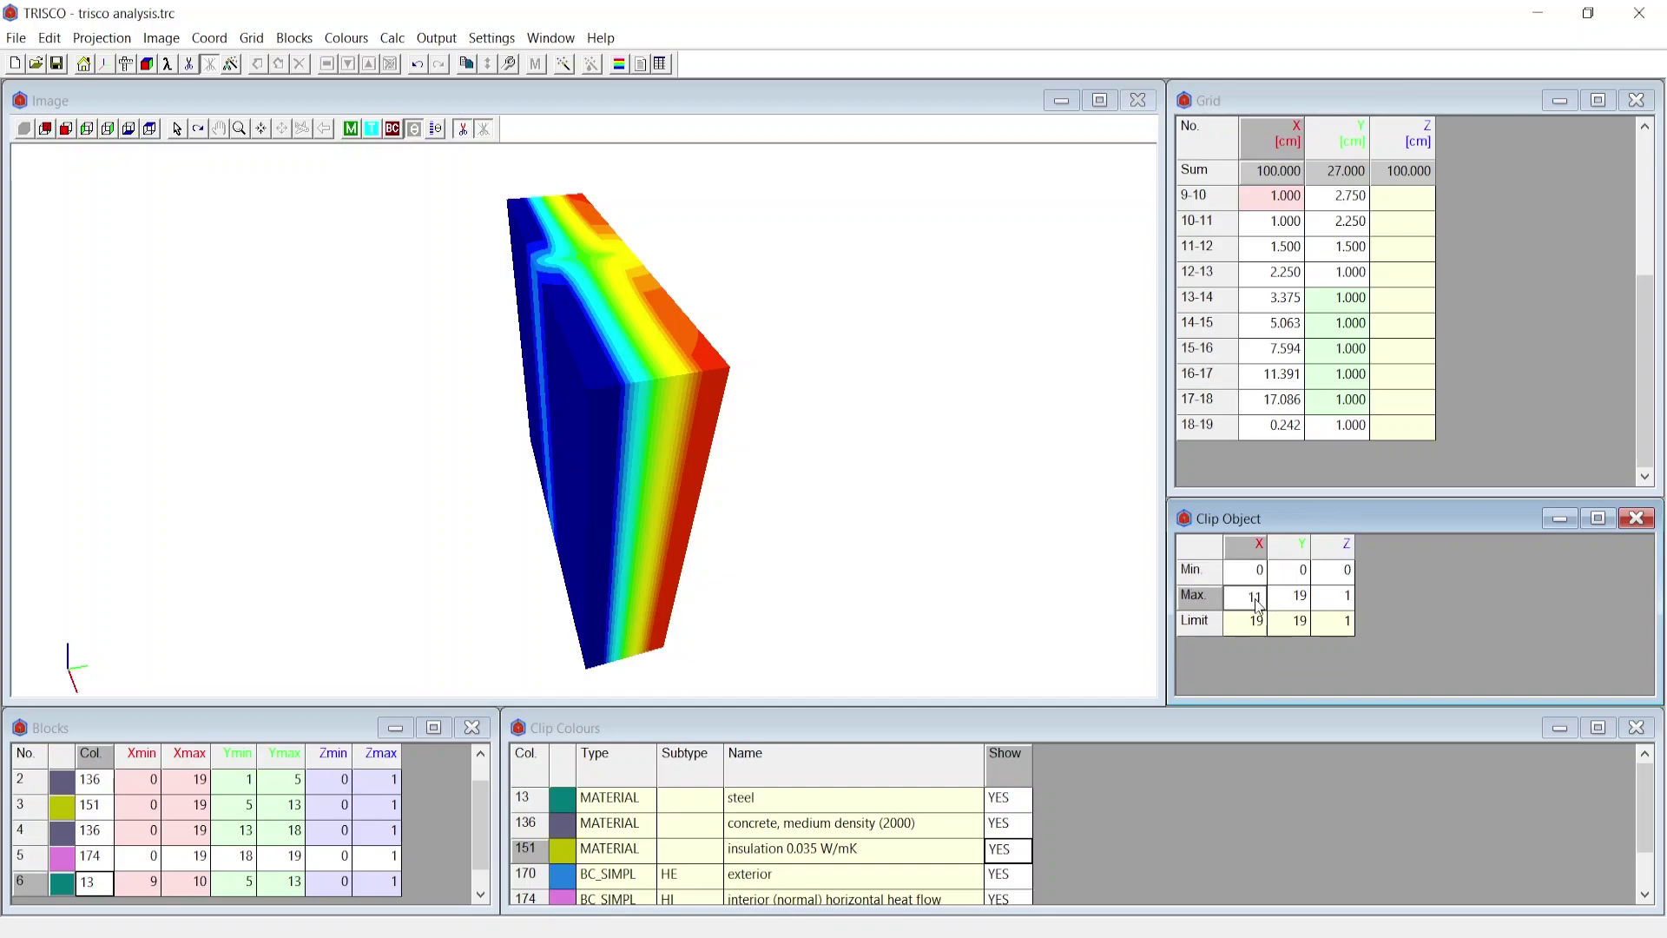
key("Return")
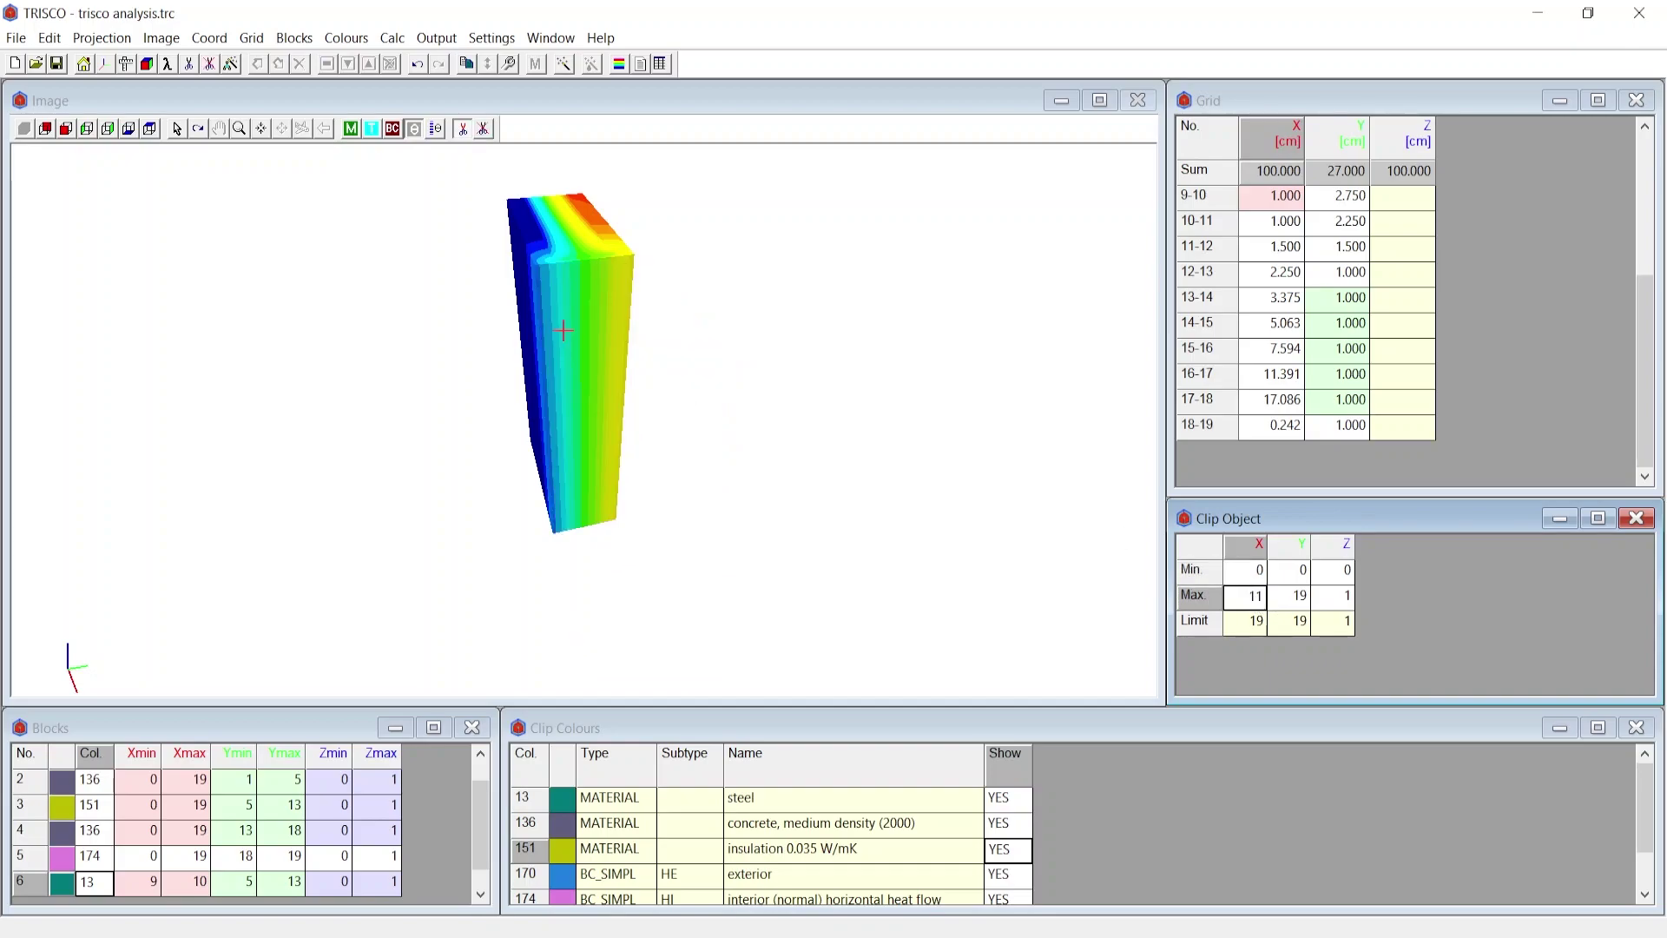
scroll(564, 315, "up", 2)
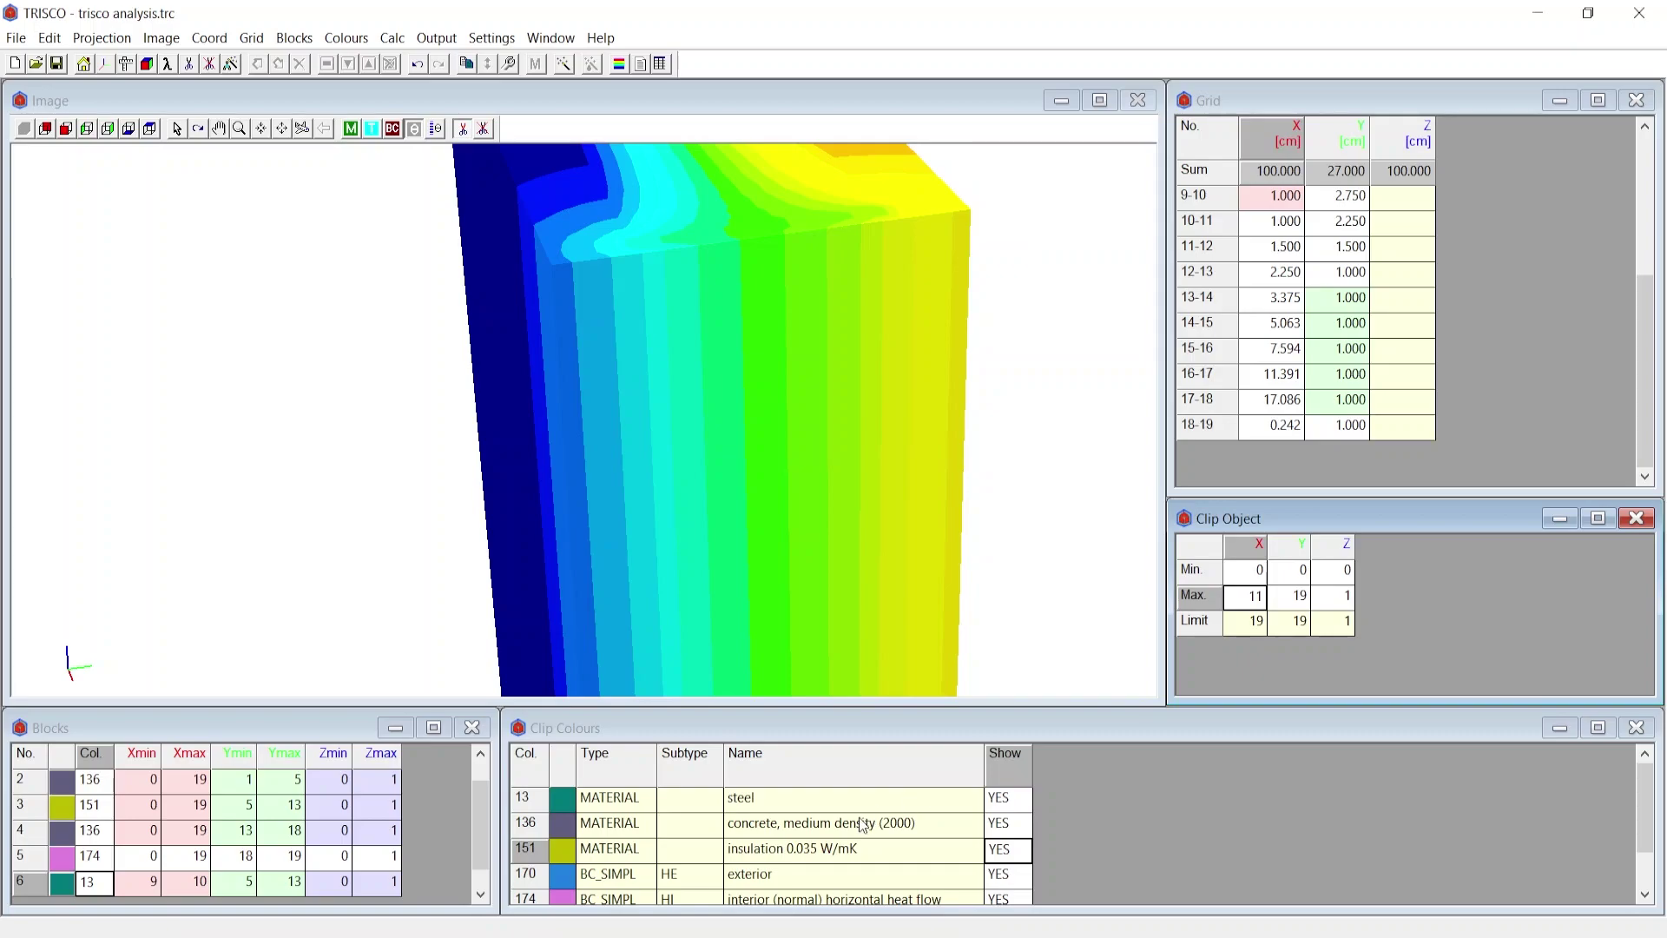
scroll(774, 506, "down", 5)
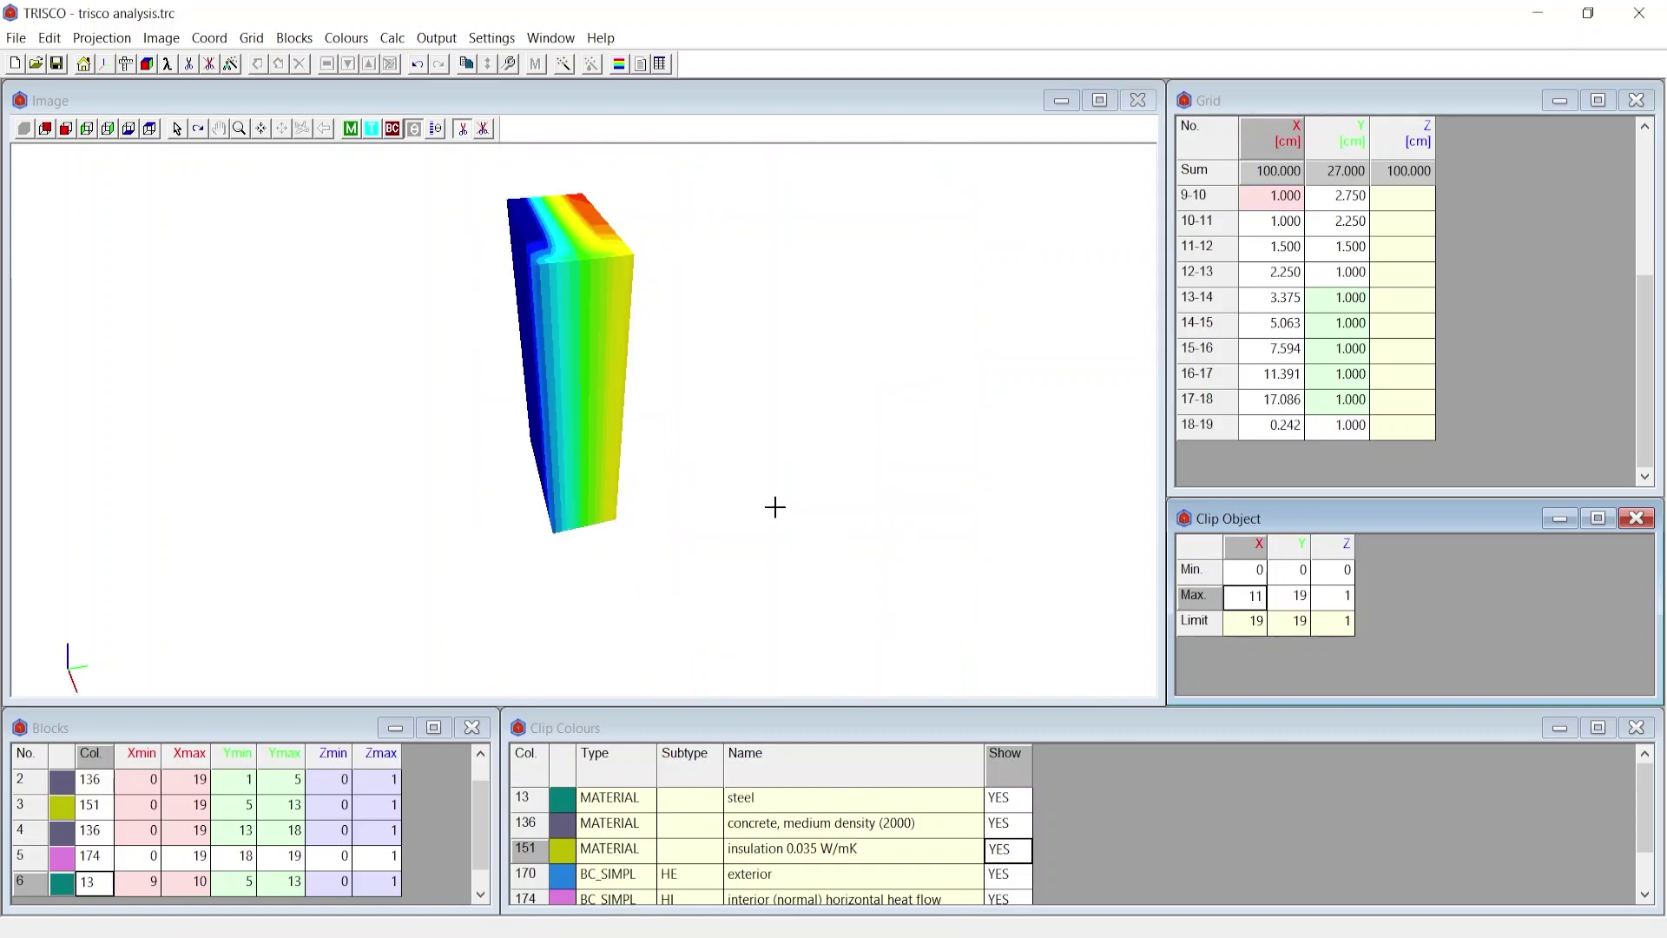
scroll(451, 223, "up", 3)
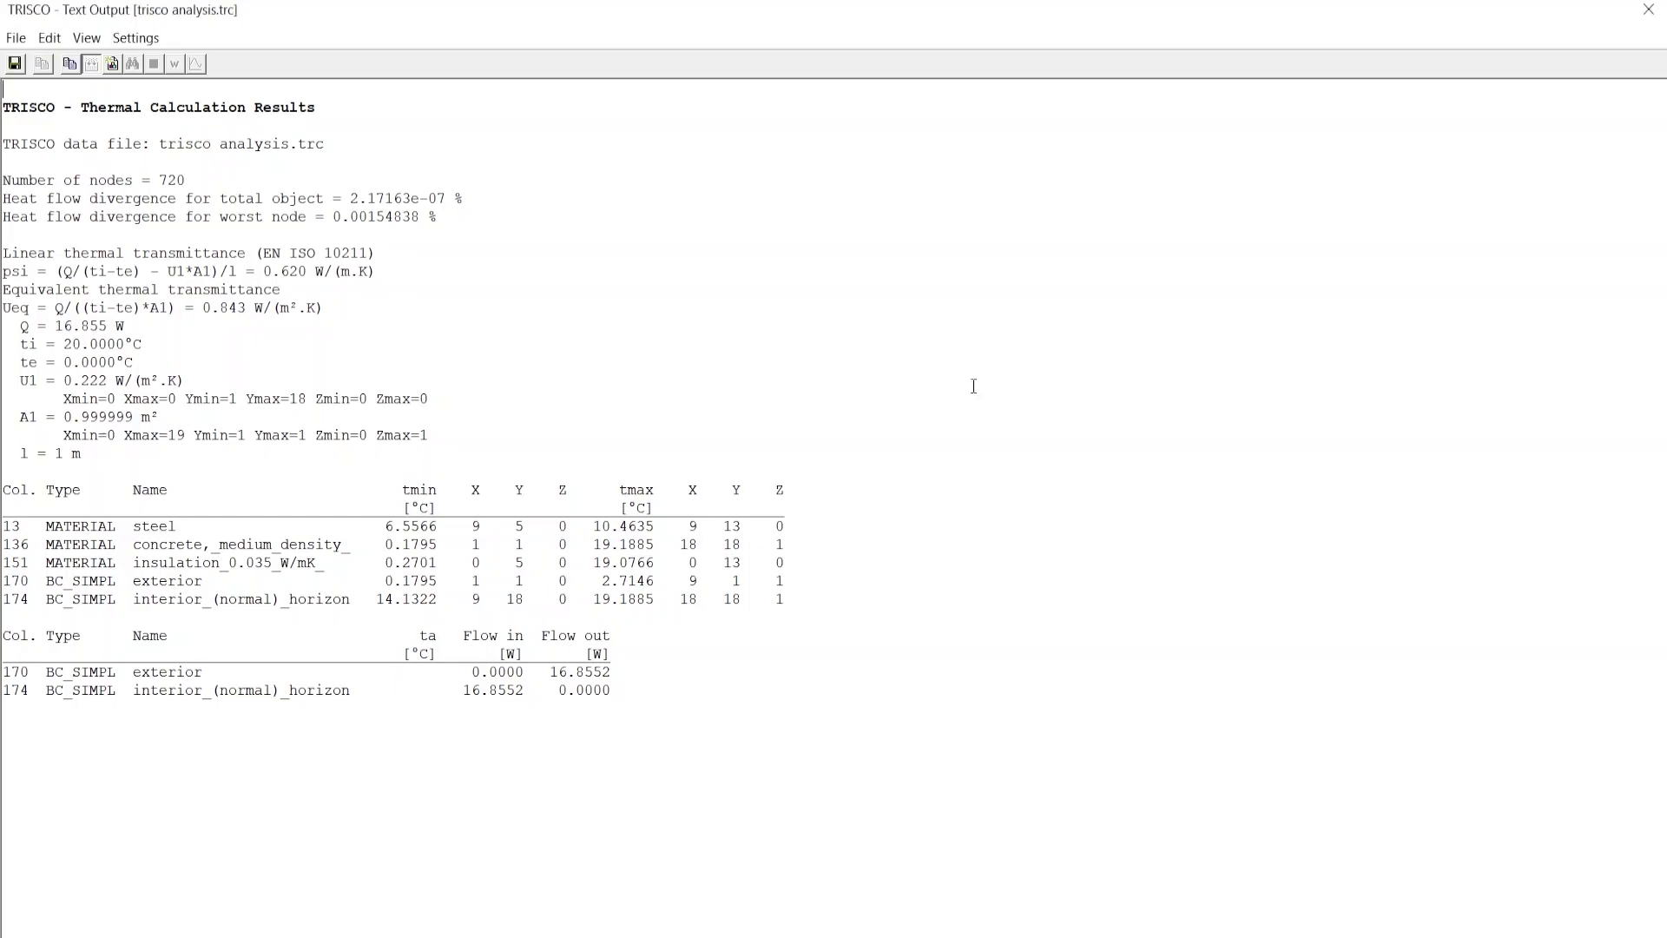
left_click(67, 69)
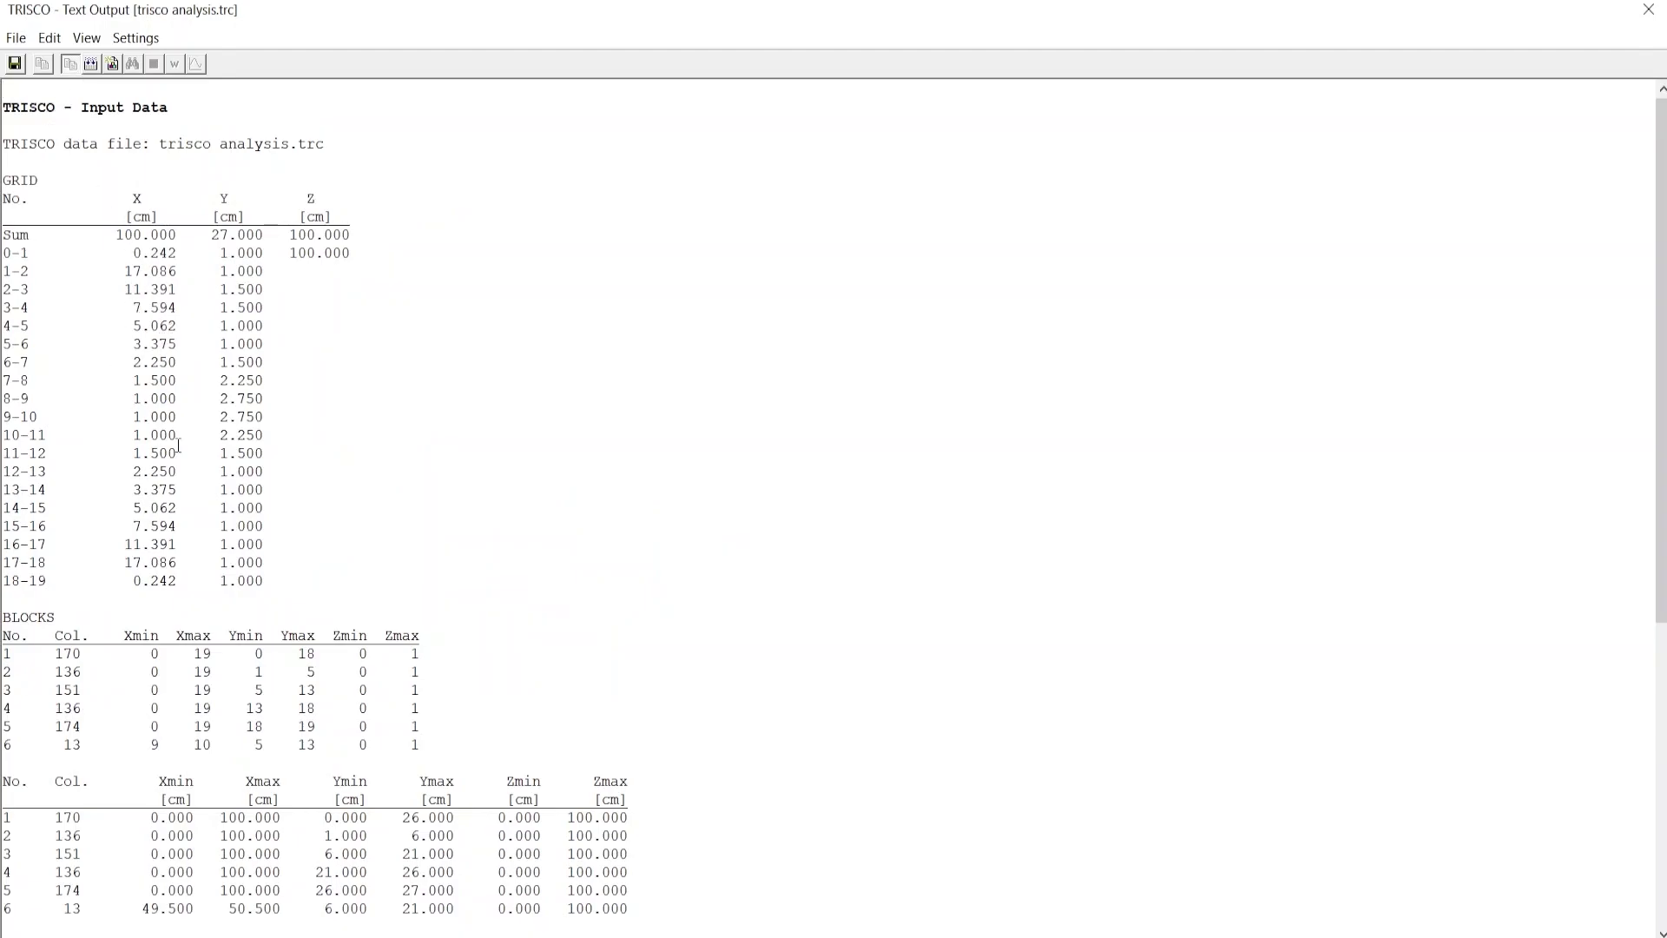
scroll(214, 326, "down", 1)
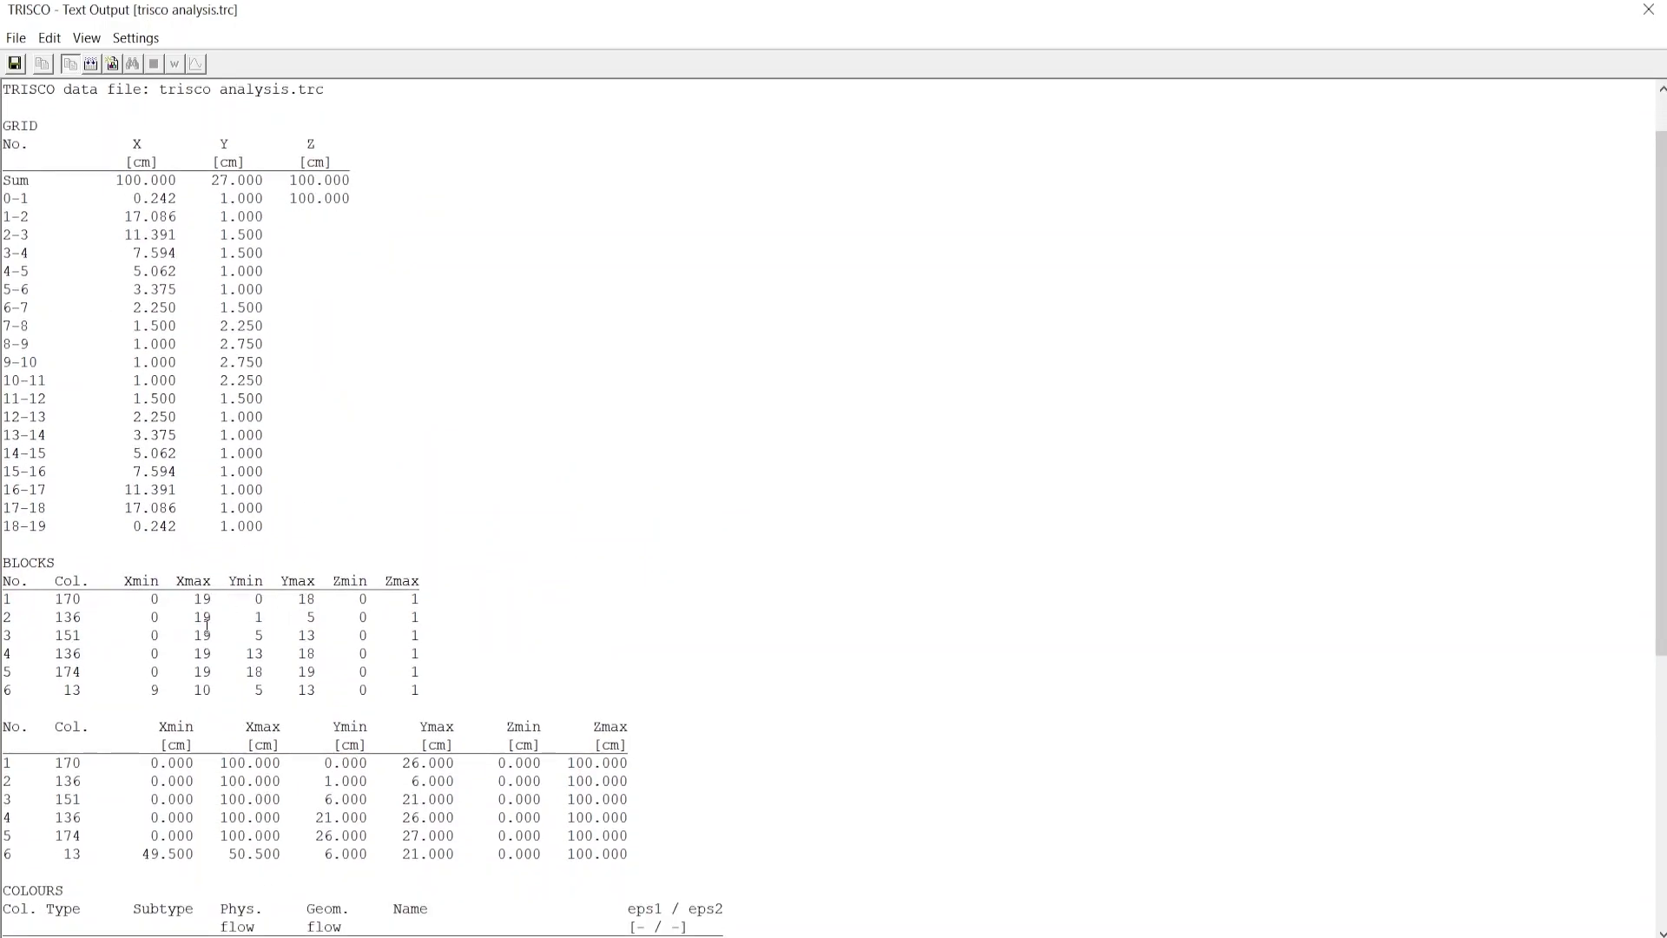
scroll(209, 629, "down", 2)
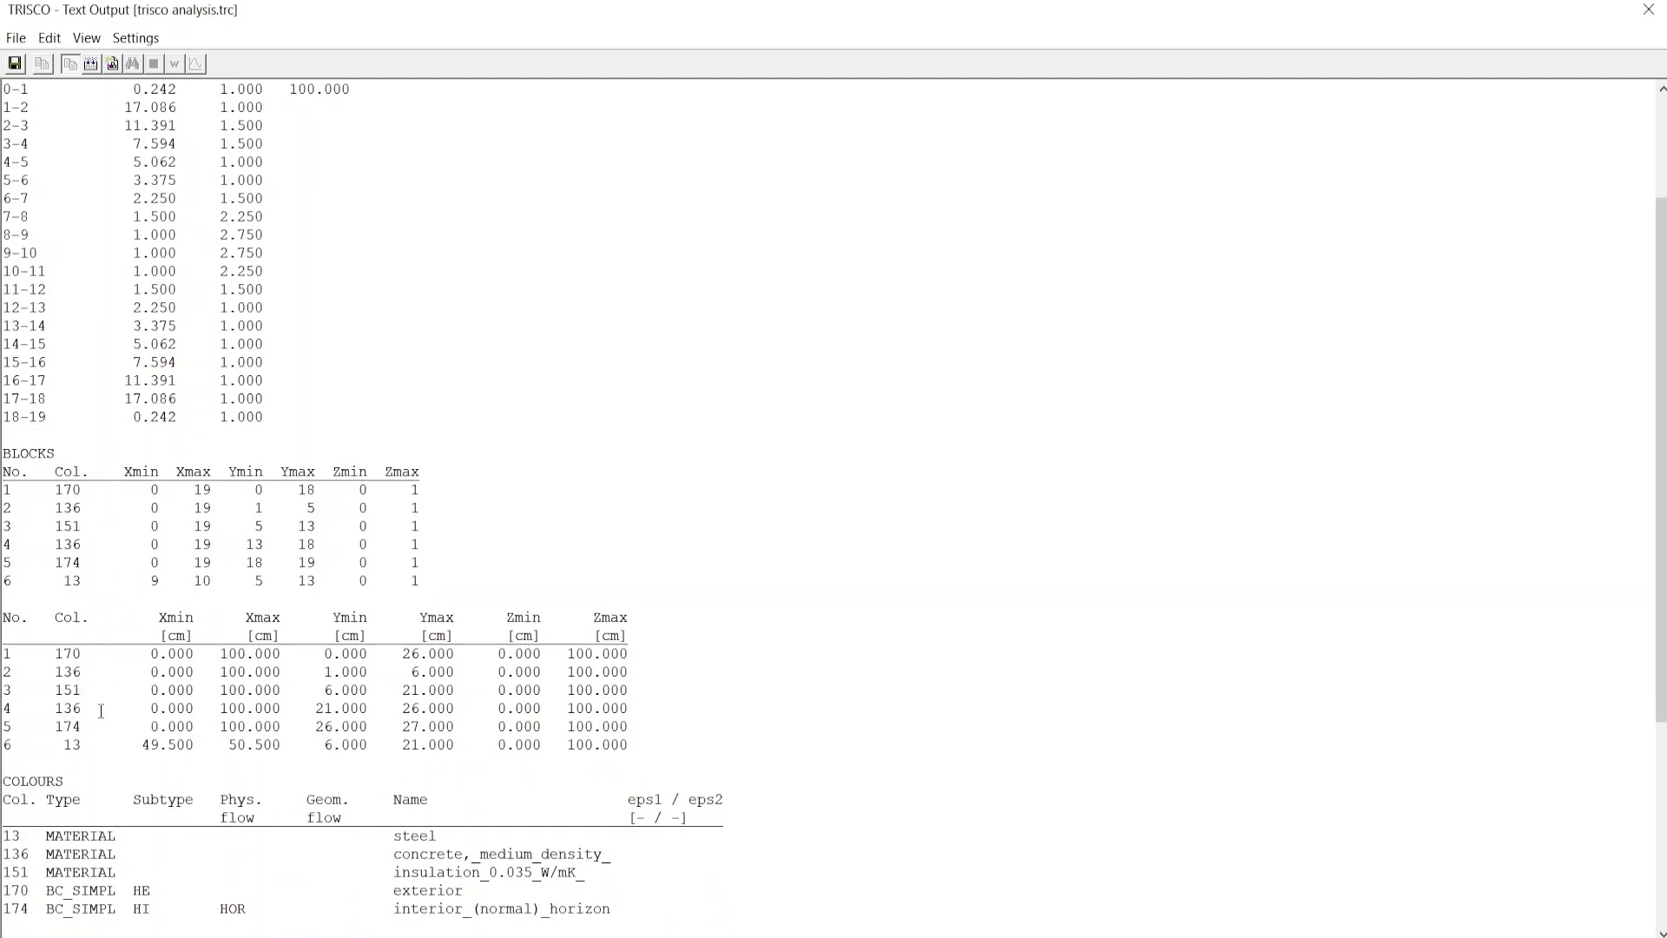
scroll(124, 677, "down", 3)
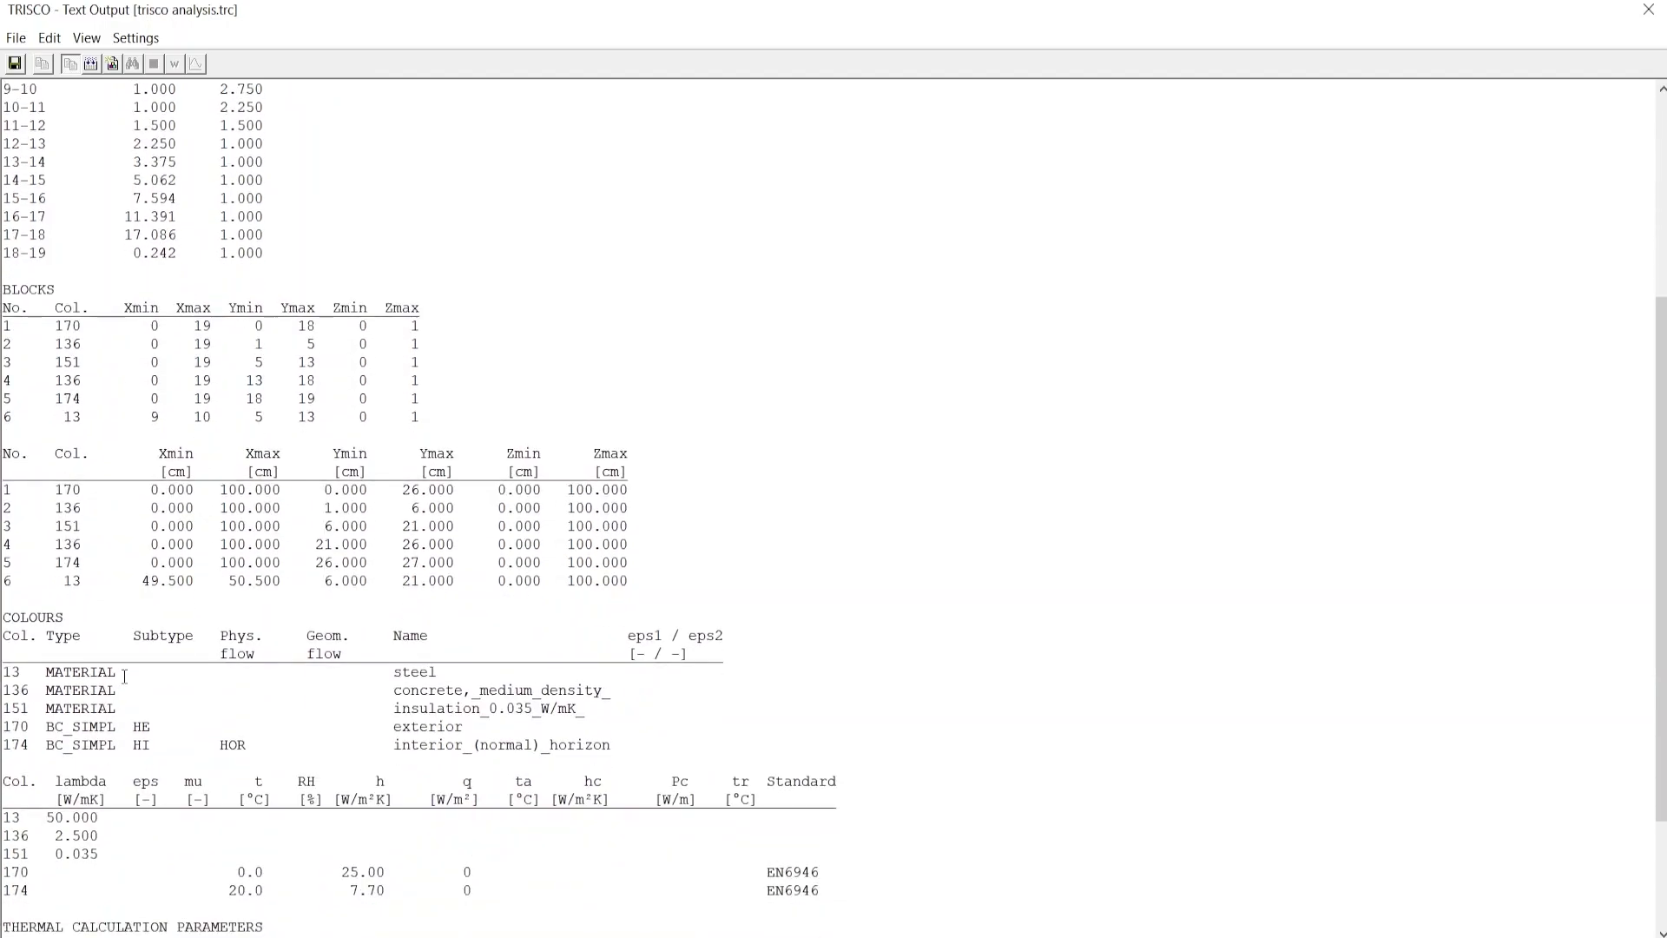
scroll(124, 676, "down", 1)
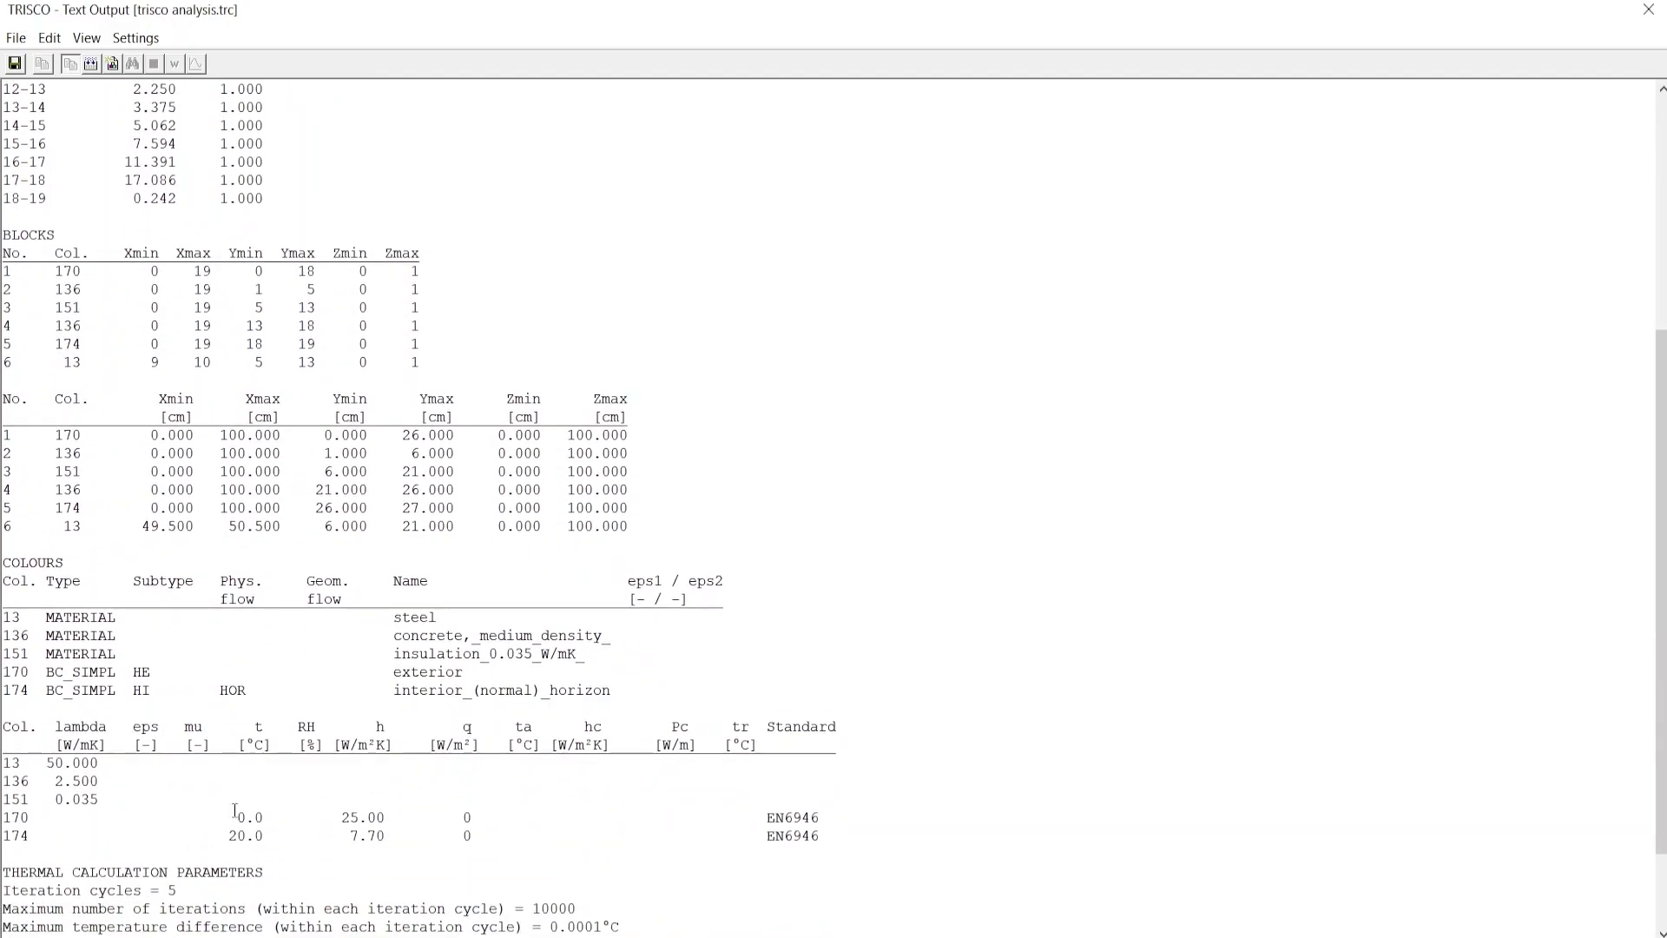
scroll(214, 773, "down", 2)
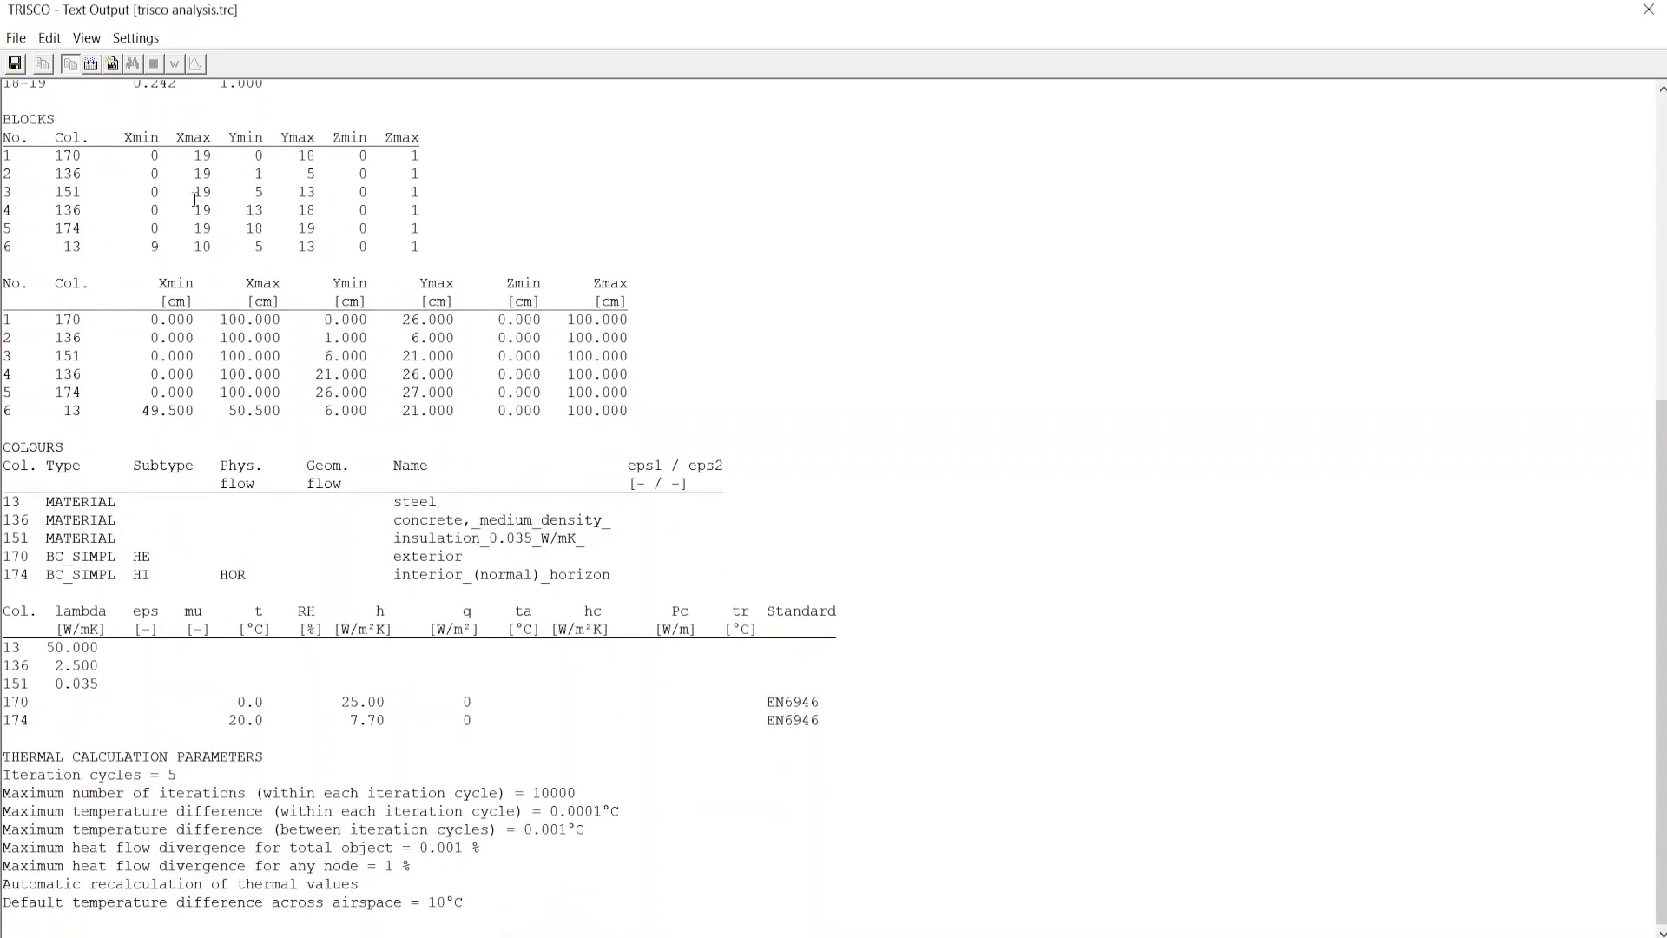
left_click(90, 67)
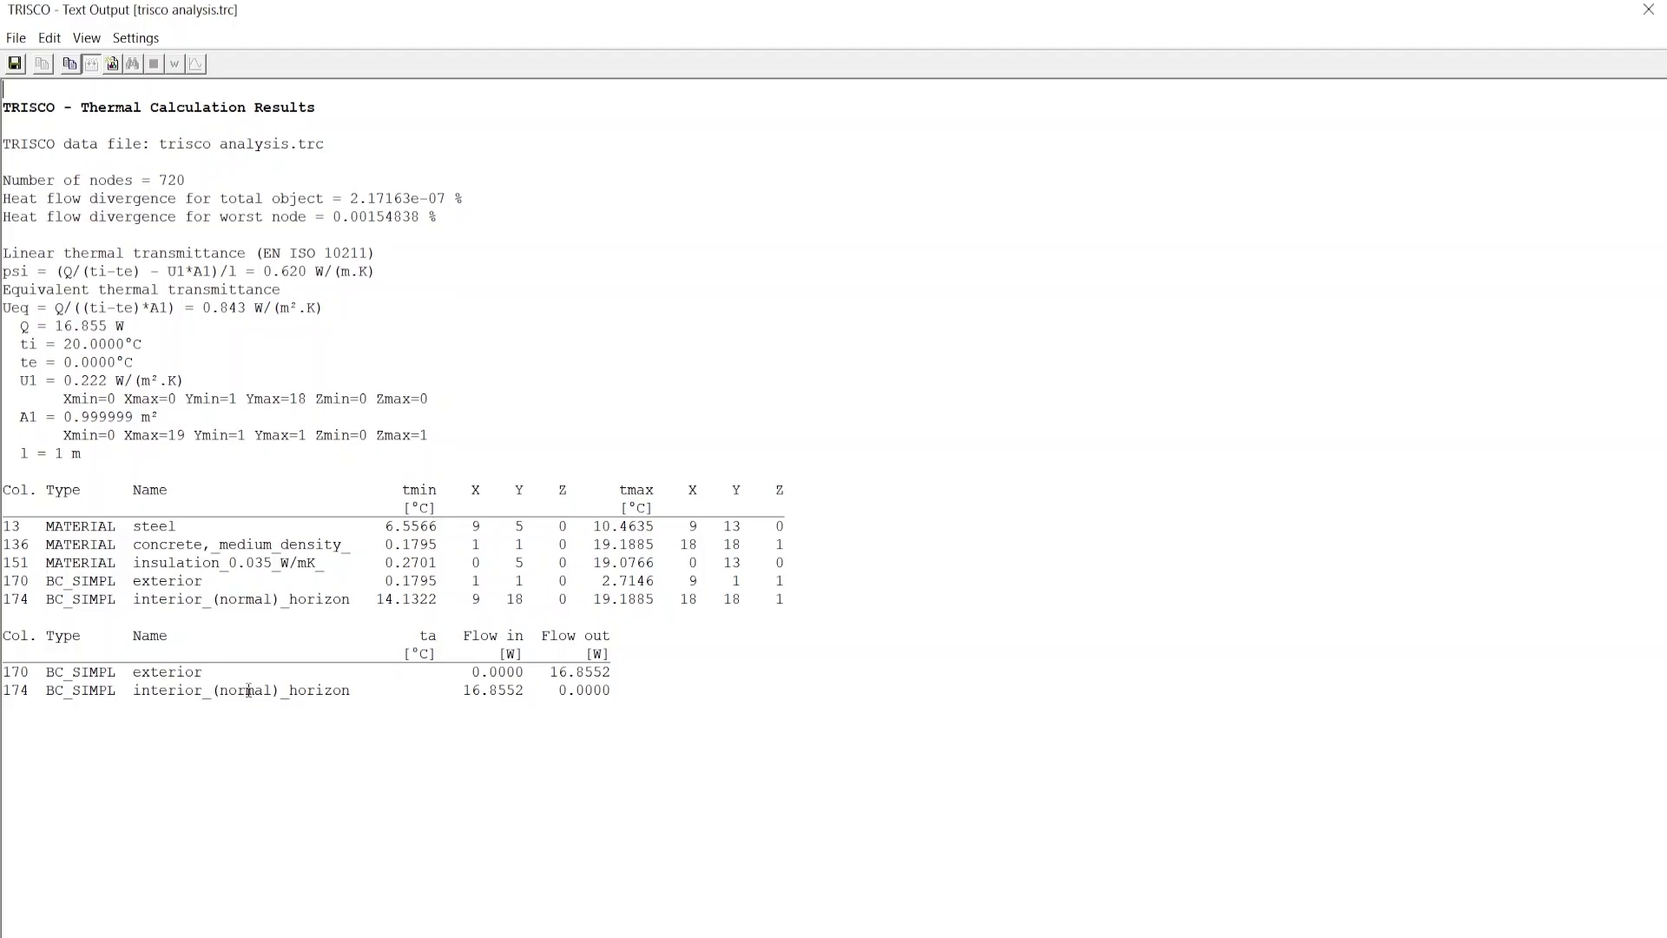
In the Decimals settings, set temperatures and heat flows to 3 decimal places
left_click(135, 38)
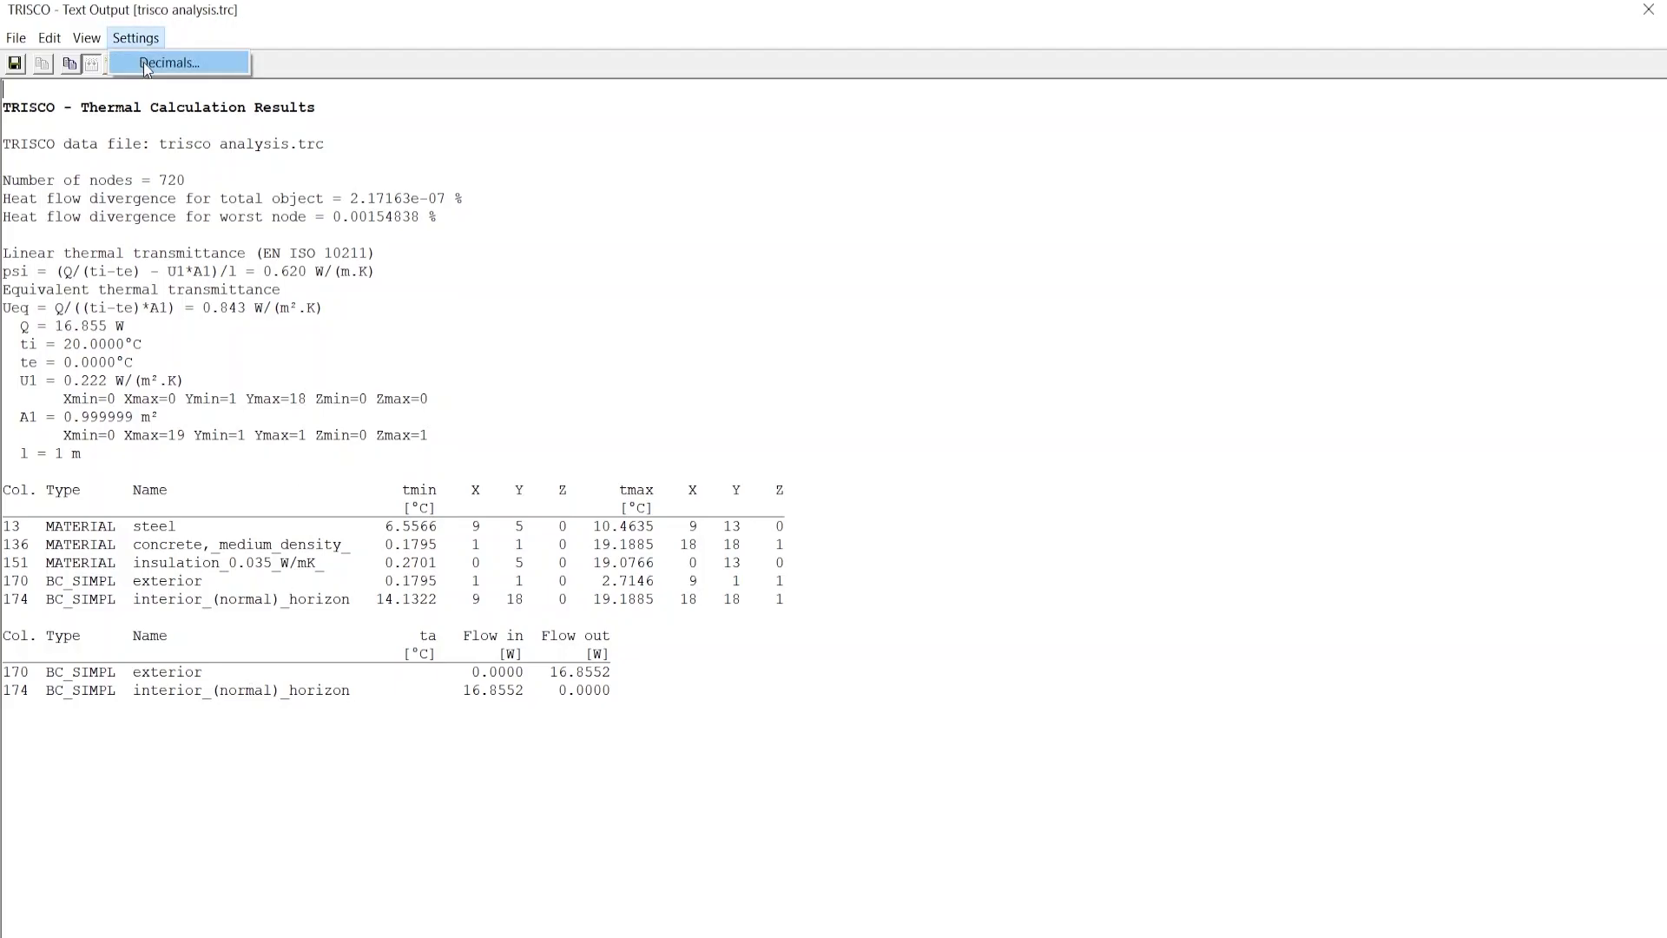
left_click(143, 62)
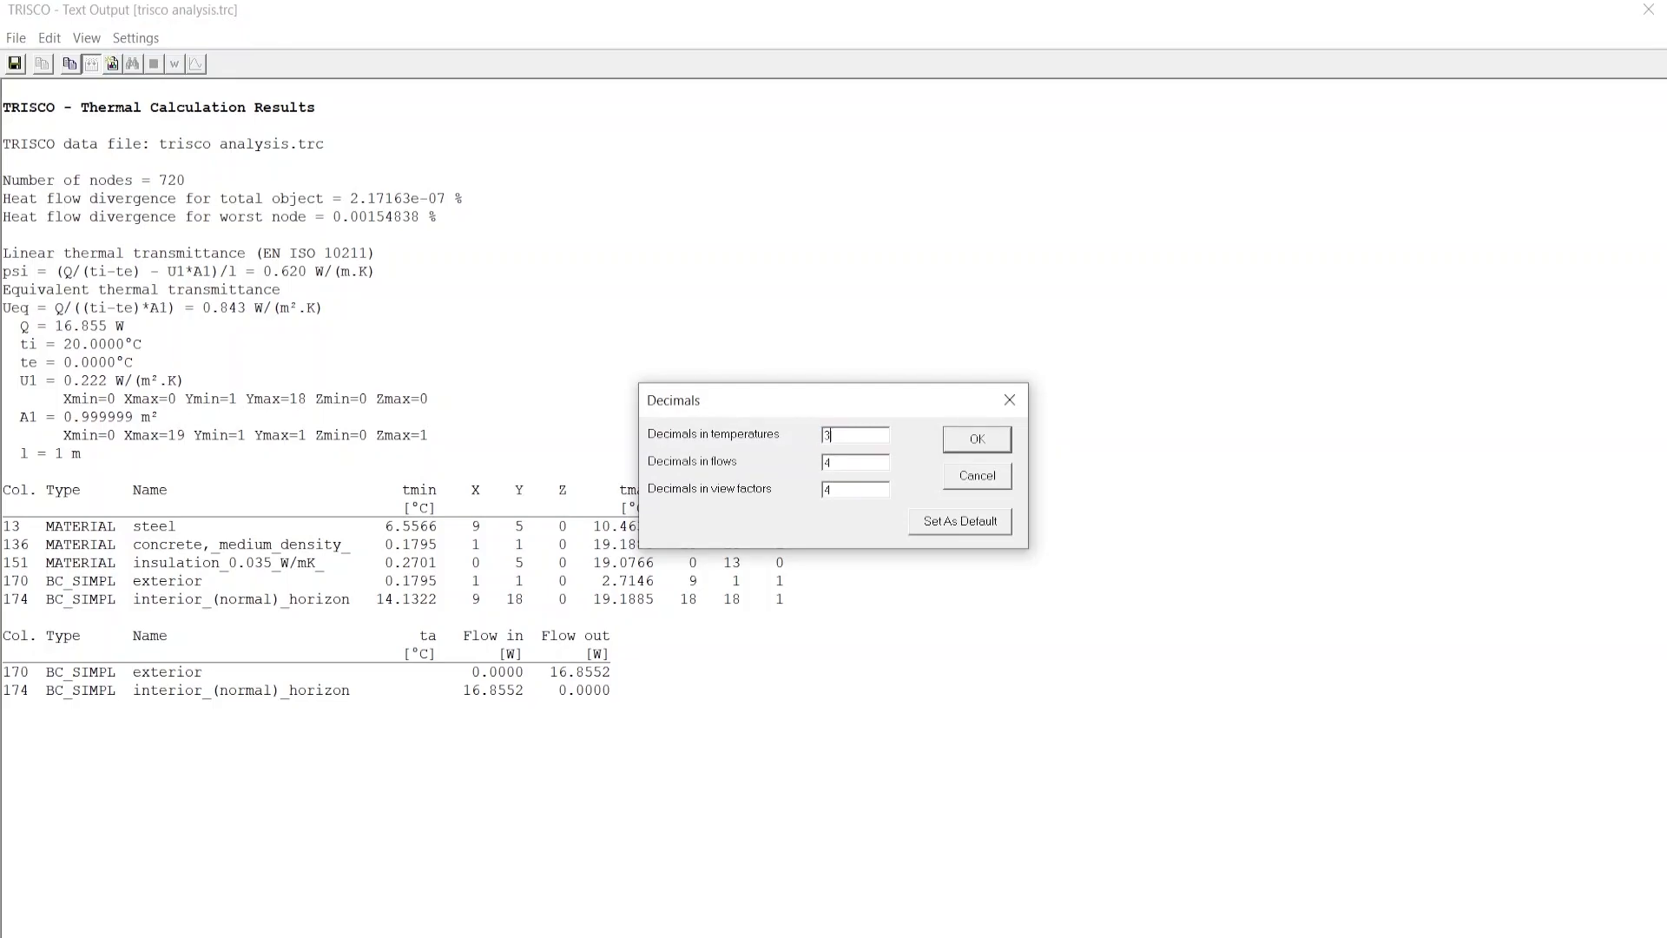
type("3")
key("Tab")
type("3")
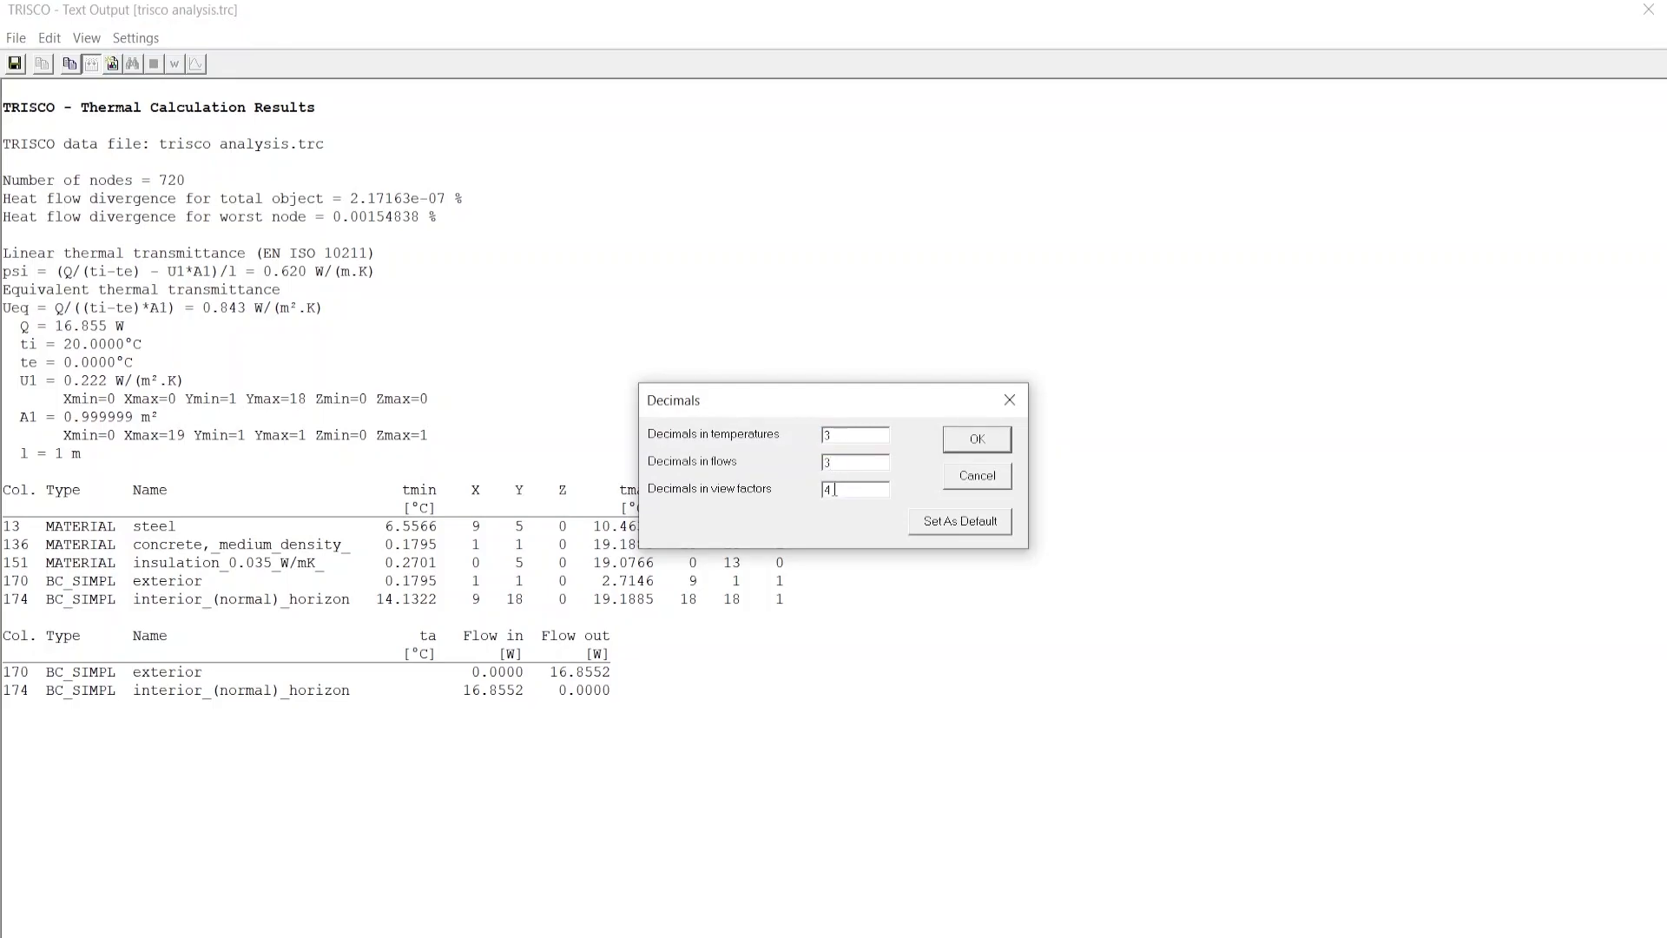